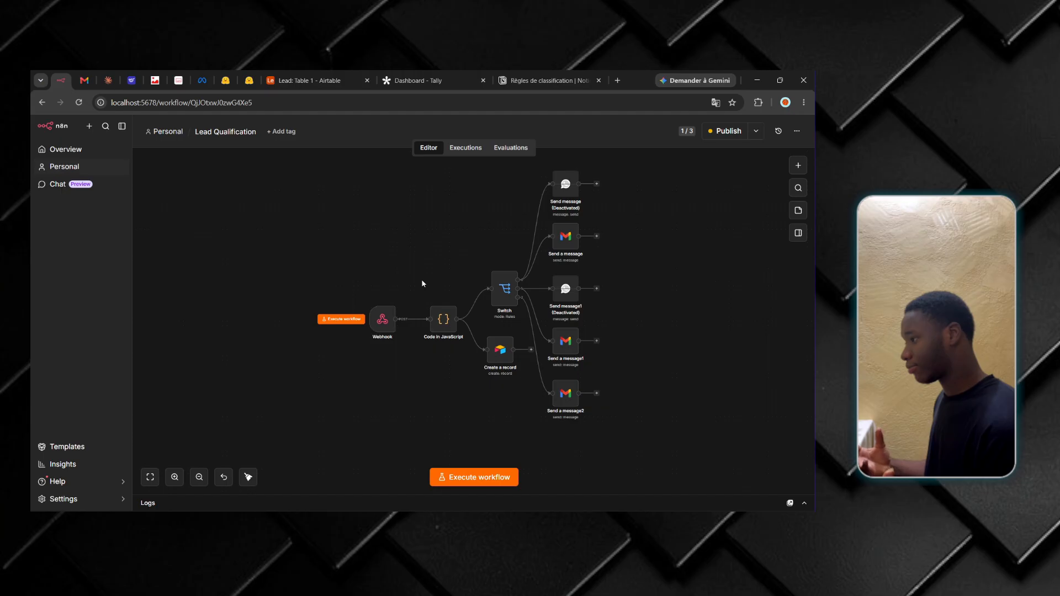
Step: Review the hot, warm and cold lead rules on the Notion page "Règles de classification", and return to the n8n workflow
{"action": "left_click", "coordinate": [526, 81]}
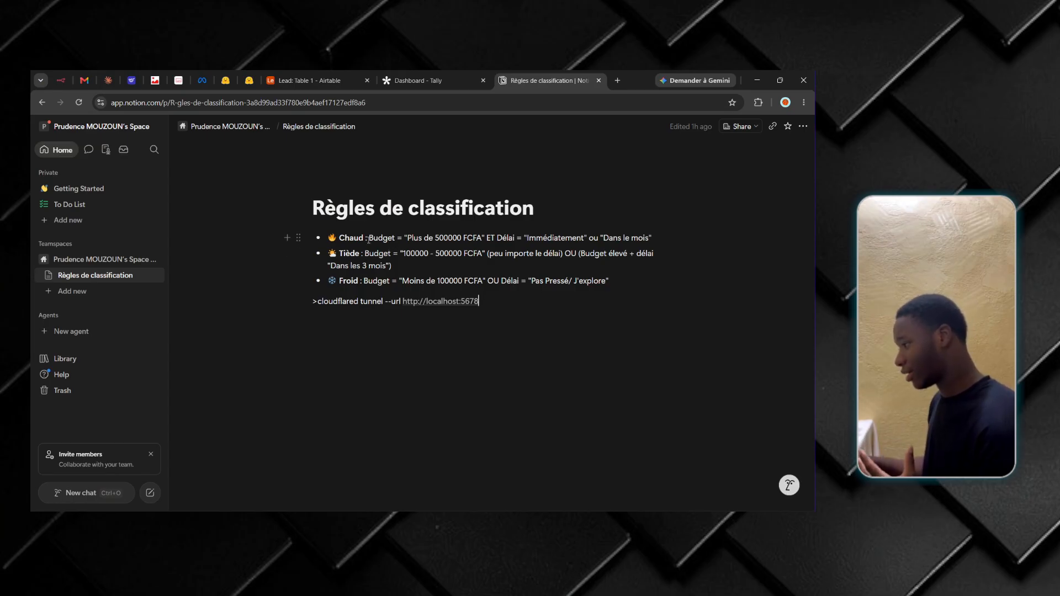
{"action": "left_click_drag", "start_coordinate": [368, 239], "coordinate": [473, 250]}
{"action": "left_click", "coordinate": [414, 249]}
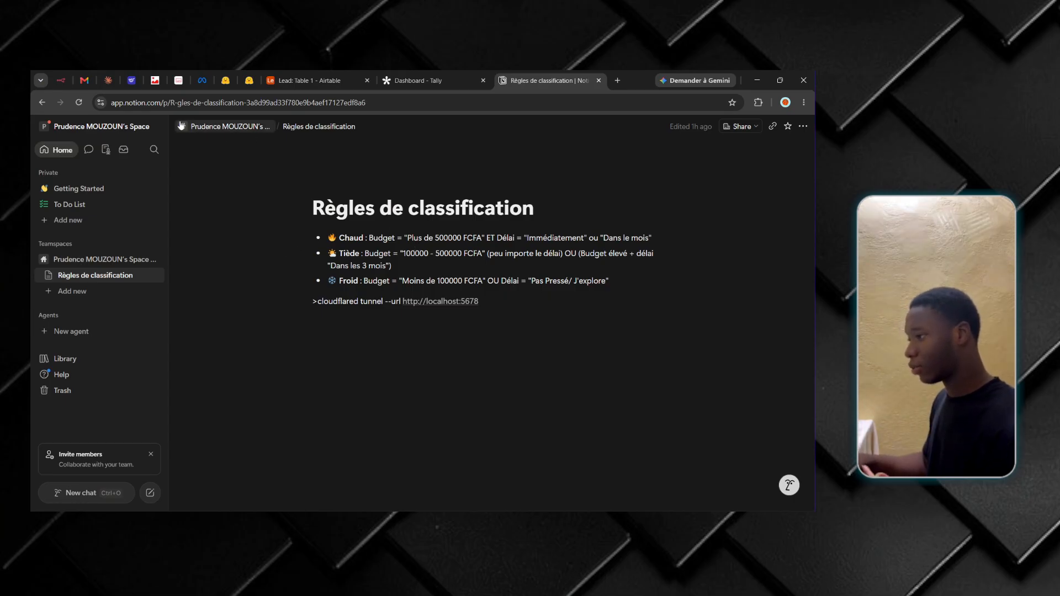
{"action": "left_click", "coordinate": [61, 80]}
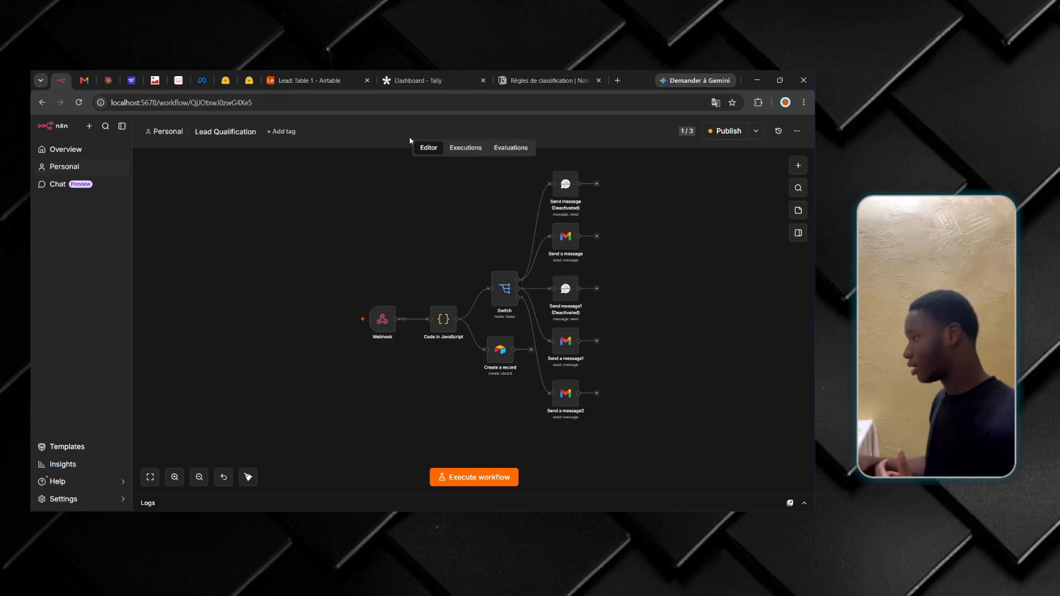
Step: View the Tally dashboard, dismissing the extension notice and reloading the form list, and return to the n8n workflow
{"action": "left_click", "coordinate": [410, 83]}
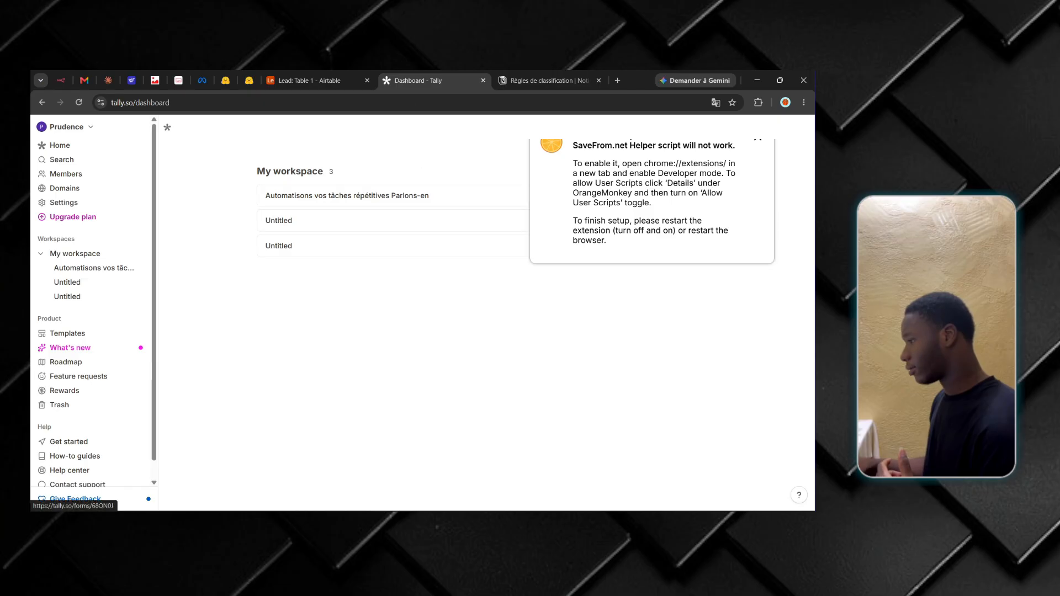
{"action": "left_click", "coordinate": [758, 142]}
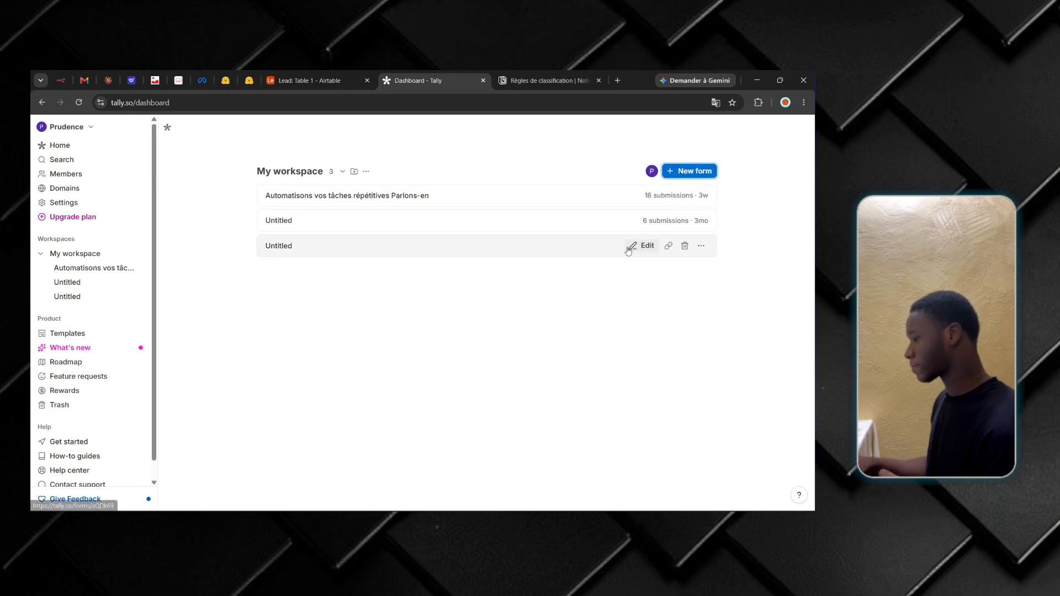
{"action": "left_click", "coordinate": [79, 103]}
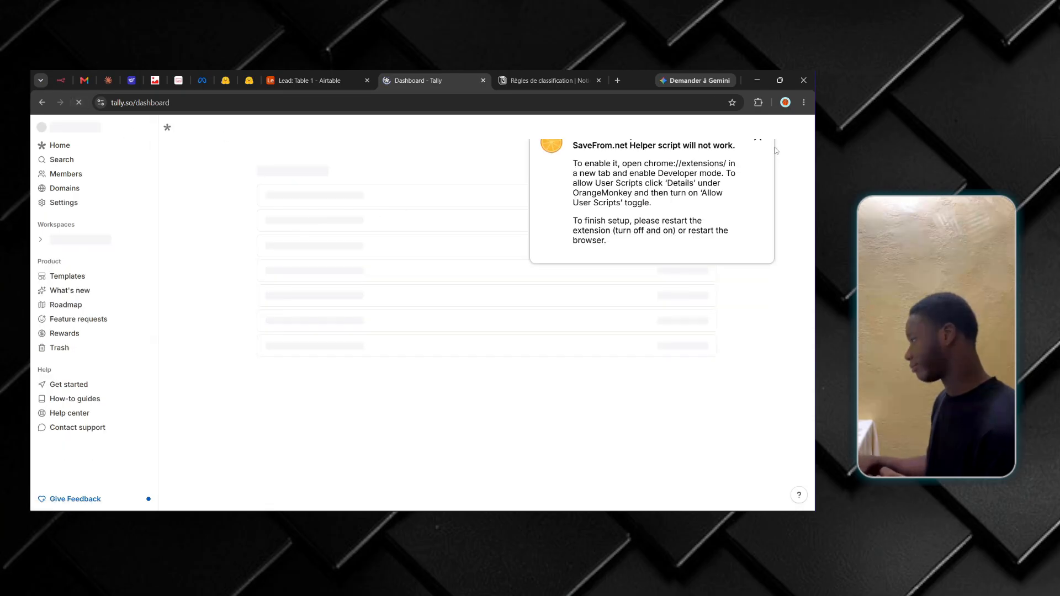
{"action": "left_click", "coordinate": [758, 141]}
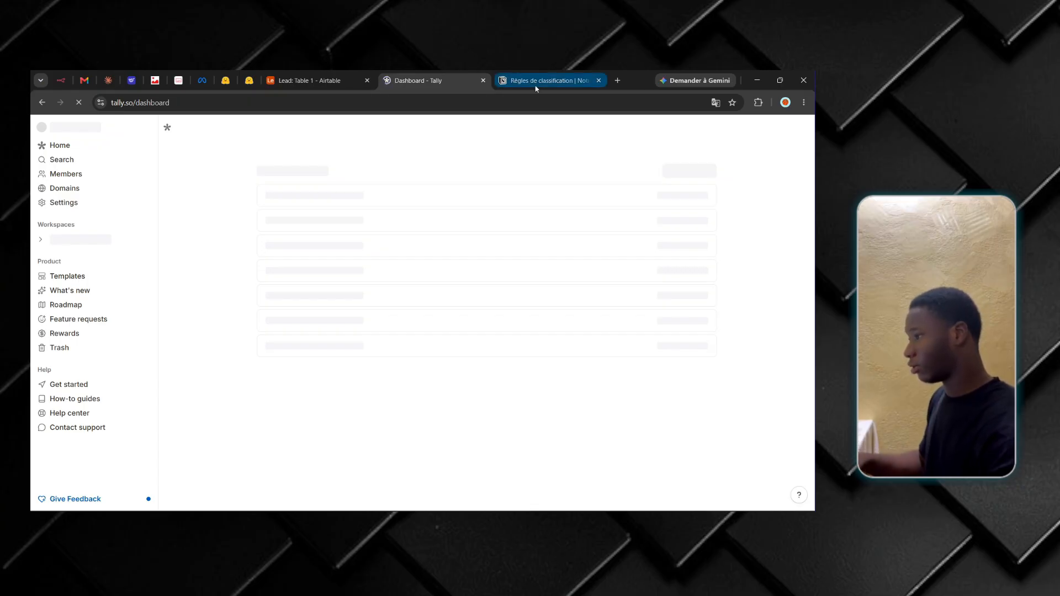
{"action": "left_click", "coordinate": [54, 81]}
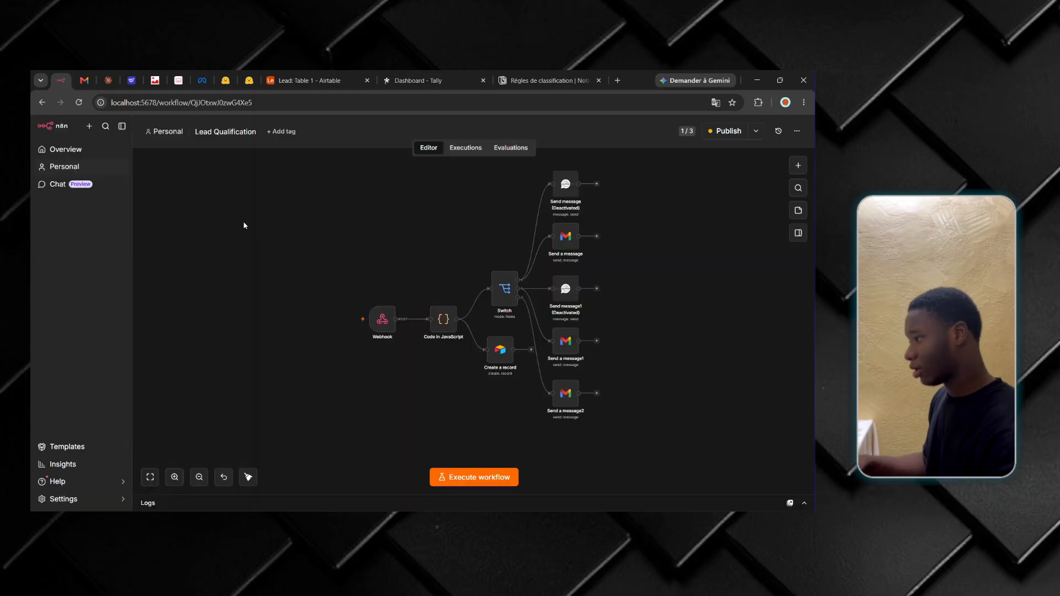
Step: Open the Webhook node of the Lead Qualification workflow and show its production URL
{"action": "mouse_move", "coordinate": [384, 328]}
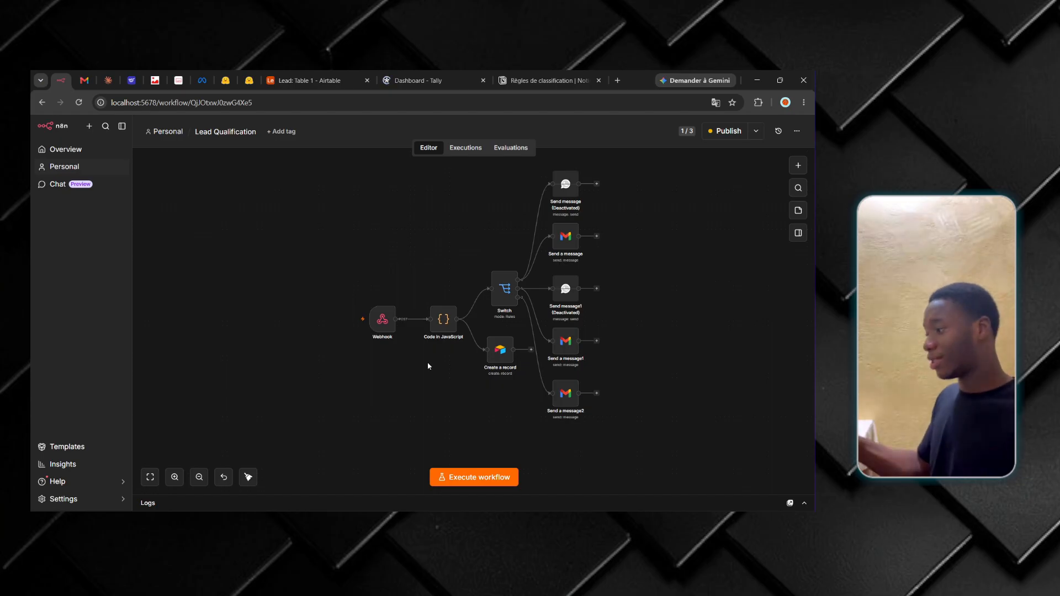
{"action": "double_click", "coordinate": [391, 328]}
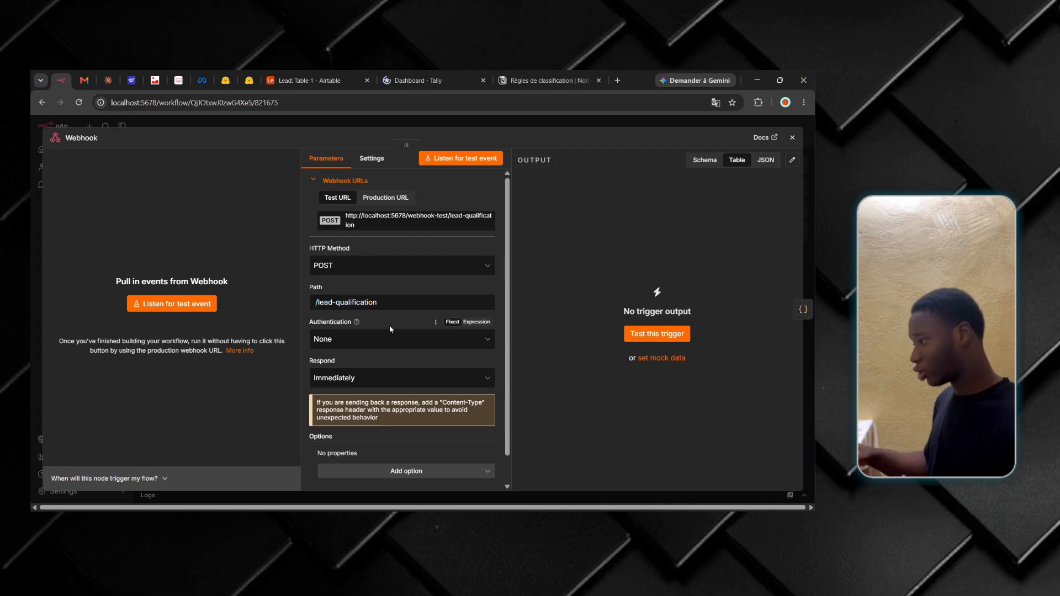
{"action": "left_click", "coordinate": [378, 203]}
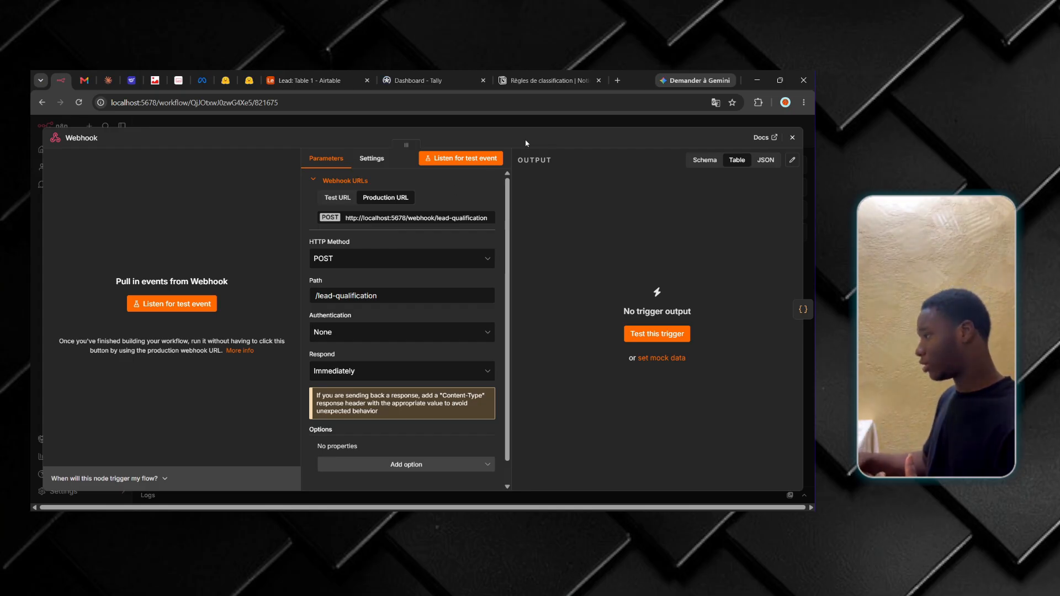
{"action": "left_click", "coordinate": [522, 82]}
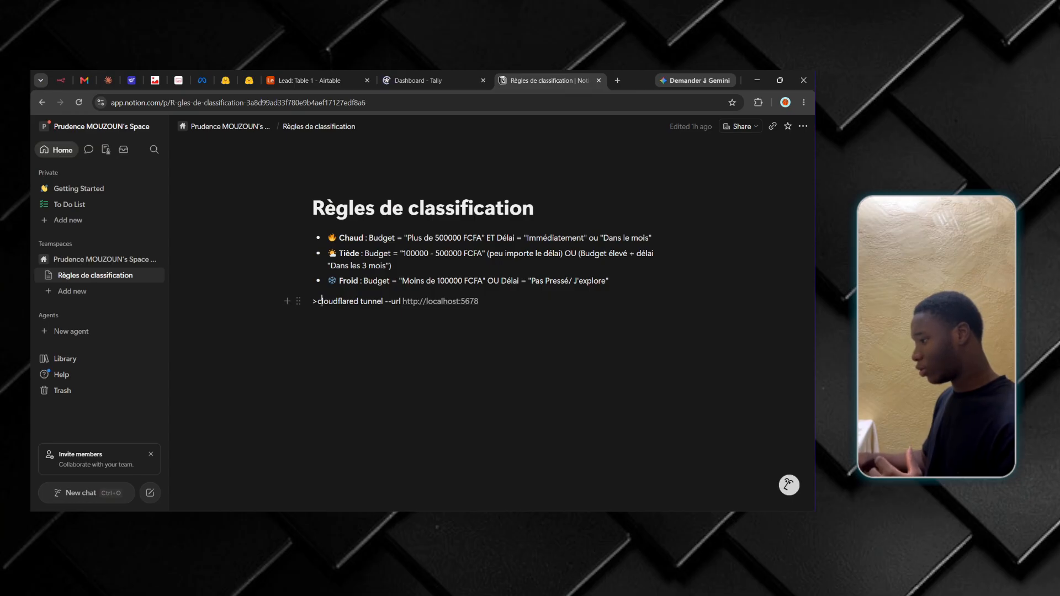
{"action": "left_click_drag", "start_coordinate": [316, 303], "coordinate": [501, 301]}
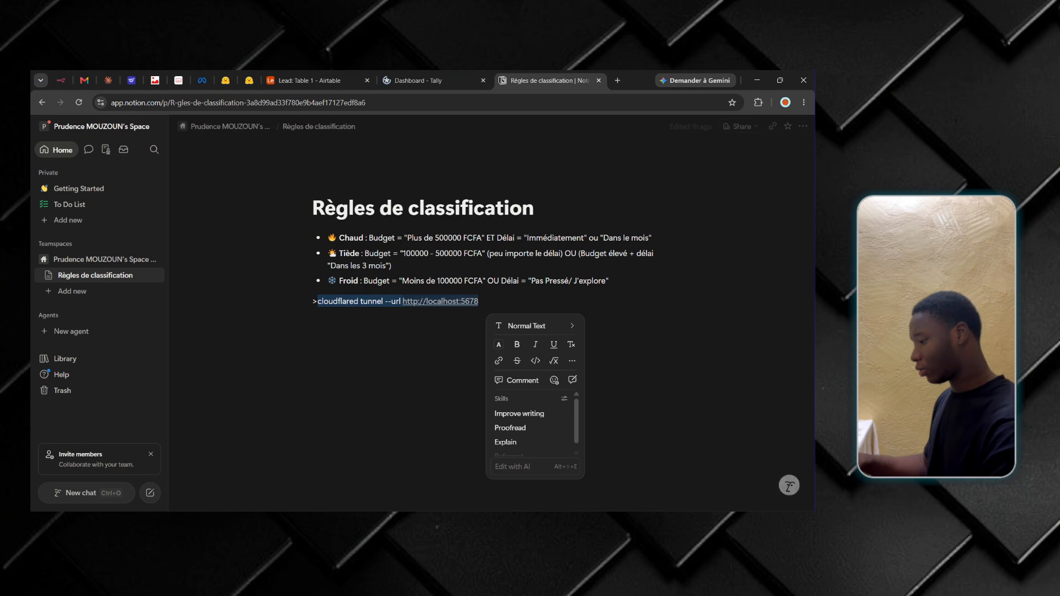
{"action": "left_click", "coordinate": [619, 500]}
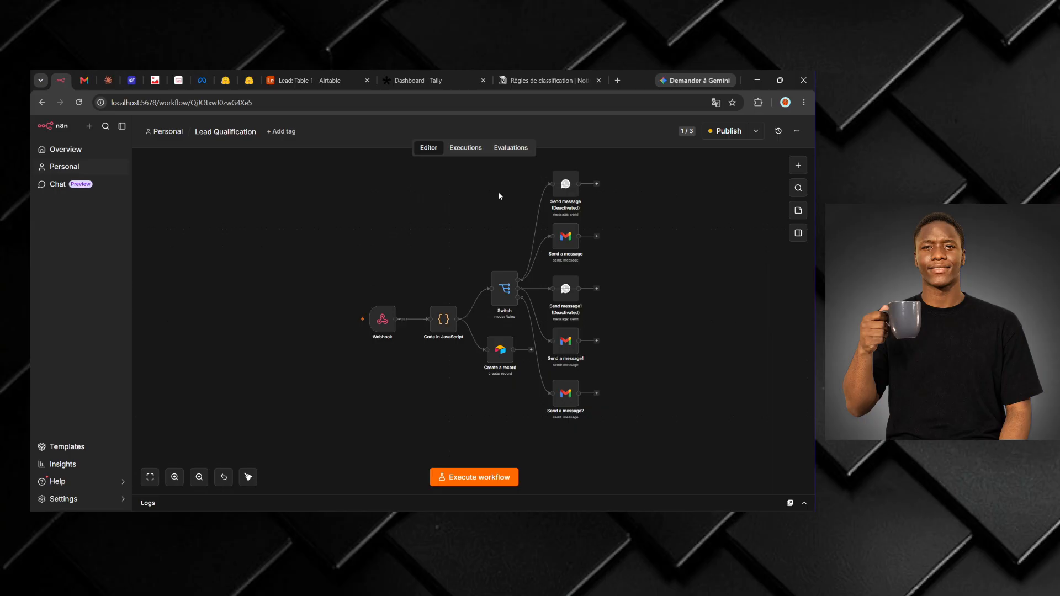
Step: Examine the Webhook node's output in the Jul 23, 17:53:58 execution, covering the headers, body and submitted form fields
{"action": "left_click", "coordinate": [465, 151]}
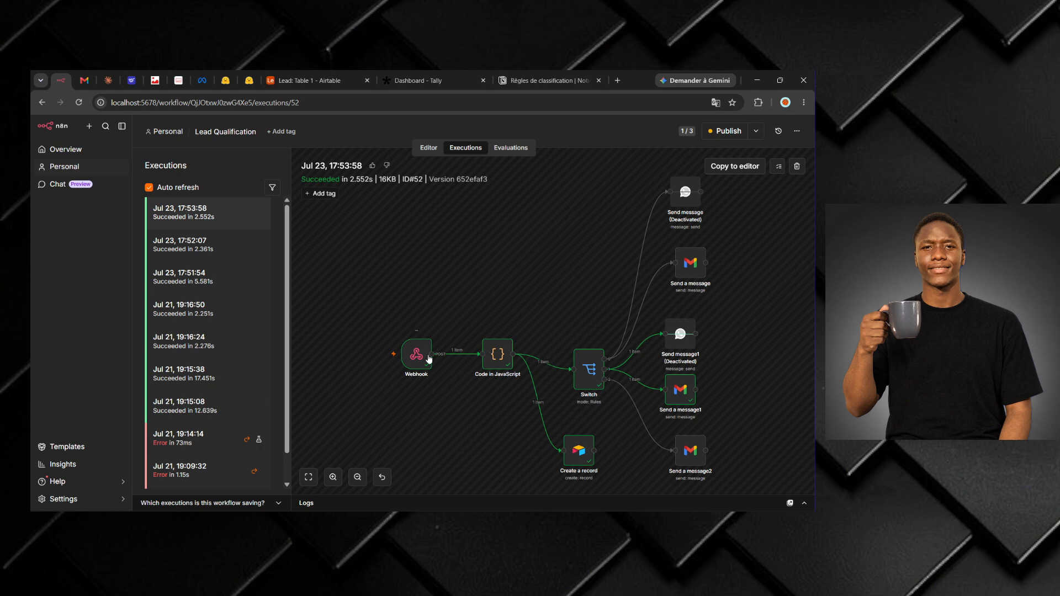
{"action": "double_click", "coordinate": [417, 355]}
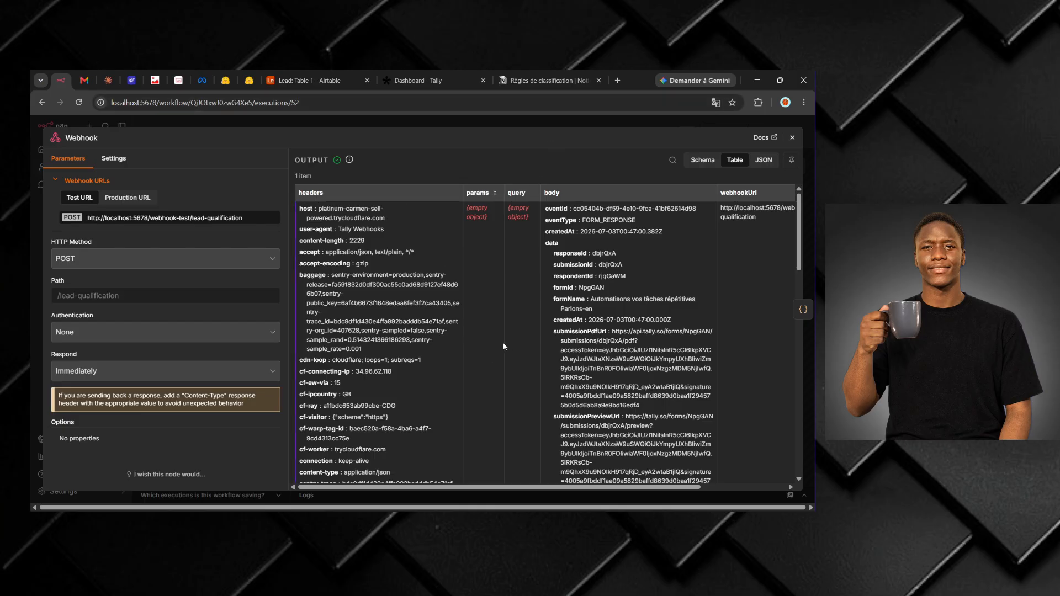
{"action": "scroll", "coordinate": [505, 343], "scroll_direction": "down", "scroll_amount": 5}
{"action": "scroll", "coordinate": [504, 346], "scroll_direction": "down", "scroll_amount": 5}
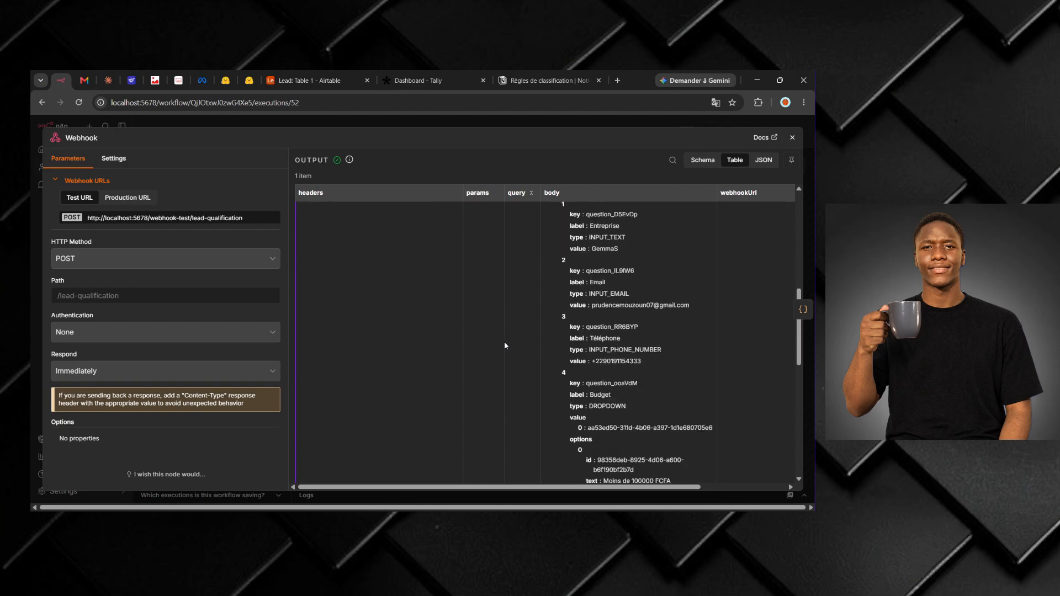
{"action": "scroll", "coordinate": [505, 346], "scroll_direction": "up", "scroll_amount": 1}
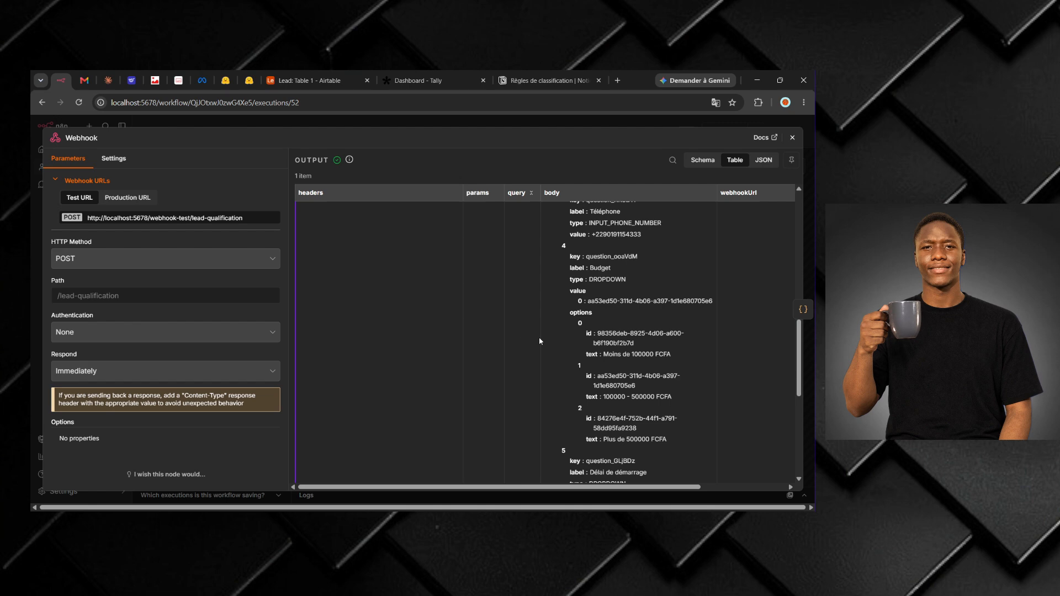
{"action": "scroll", "coordinate": [459, 313], "scroll_direction": "up", "scroll_amount": 5}
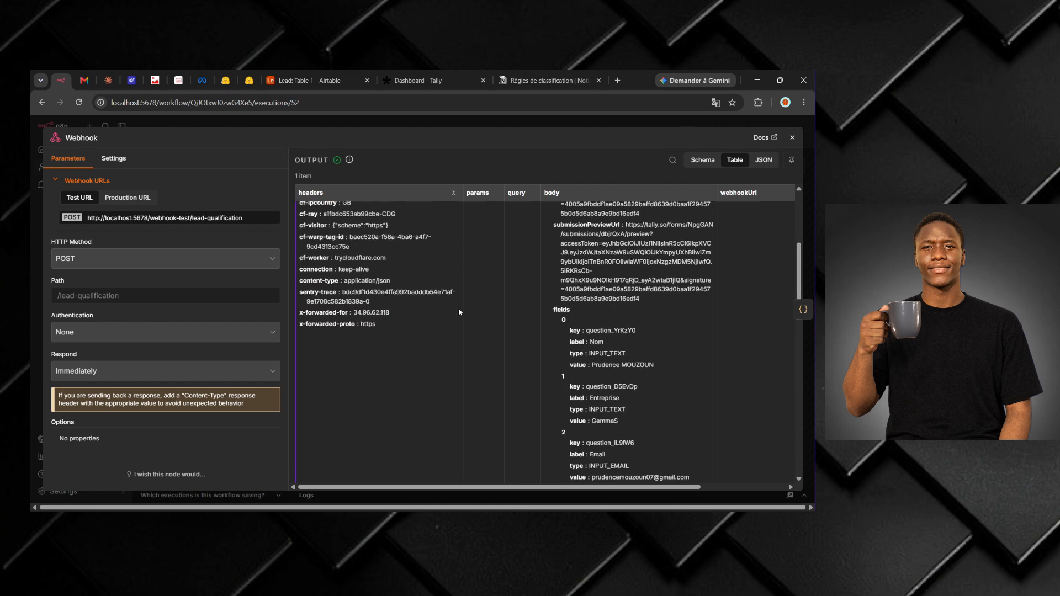
{"action": "scroll", "coordinate": [508, 327], "scroll_direction": "down", "scroll_amount": 5}
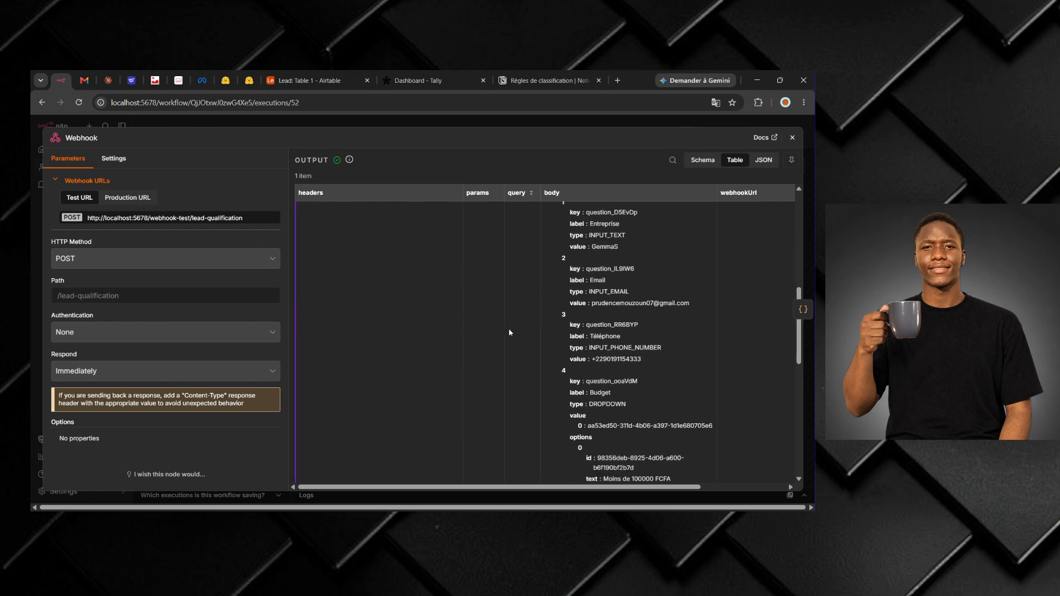
{"action": "scroll", "coordinate": [509, 328], "scroll_direction": "up", "scroll_amount": 8}
{"action": "scroll", "coordinate": [495, 357], "scroll_direction": "down", "scroll_amount": 4}
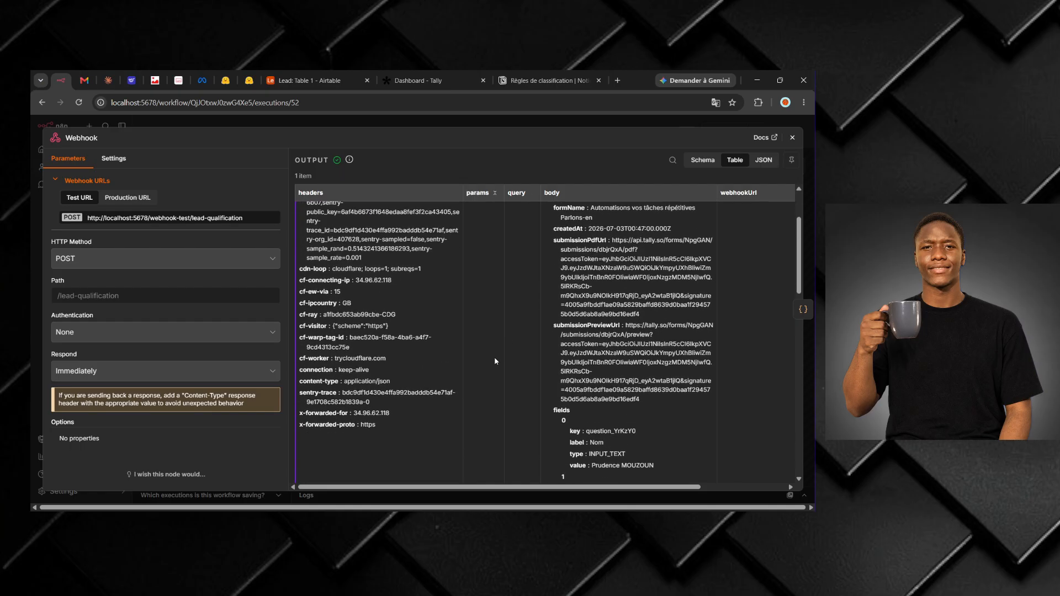
{"action": "scroll", "coordinate": [495, 361], "scroll_direction": "up", "scroll_amount": 2}
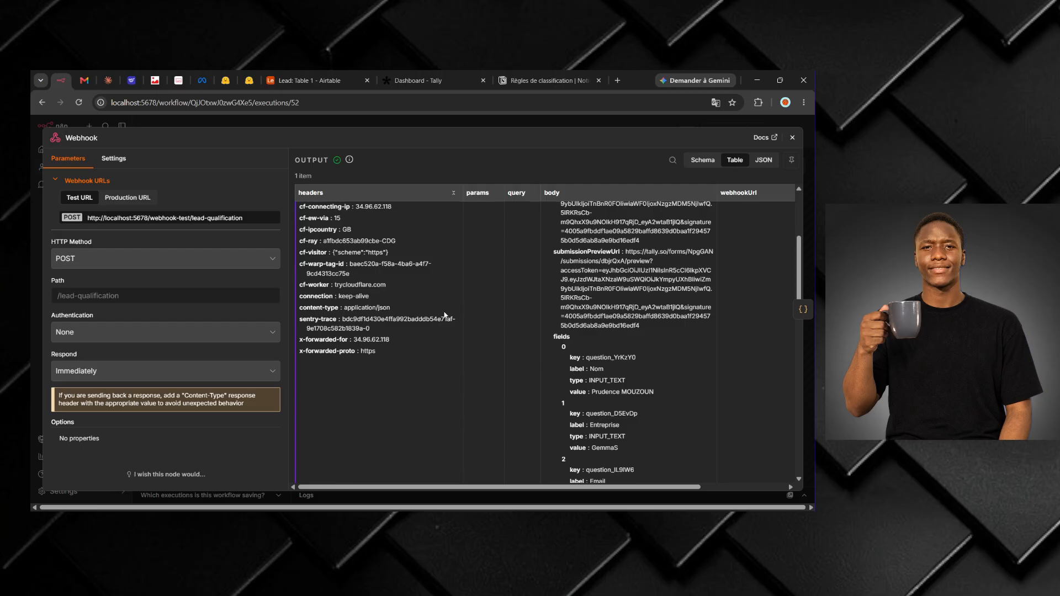
{"action": "scroll", "coordinate": [484, 310], "scroll_direction": "up", "scroll_amount": 2}
{"action": "scroll", "coordinate": [484, 310], "scroll_direction": "down", "scroll_amount": 6}
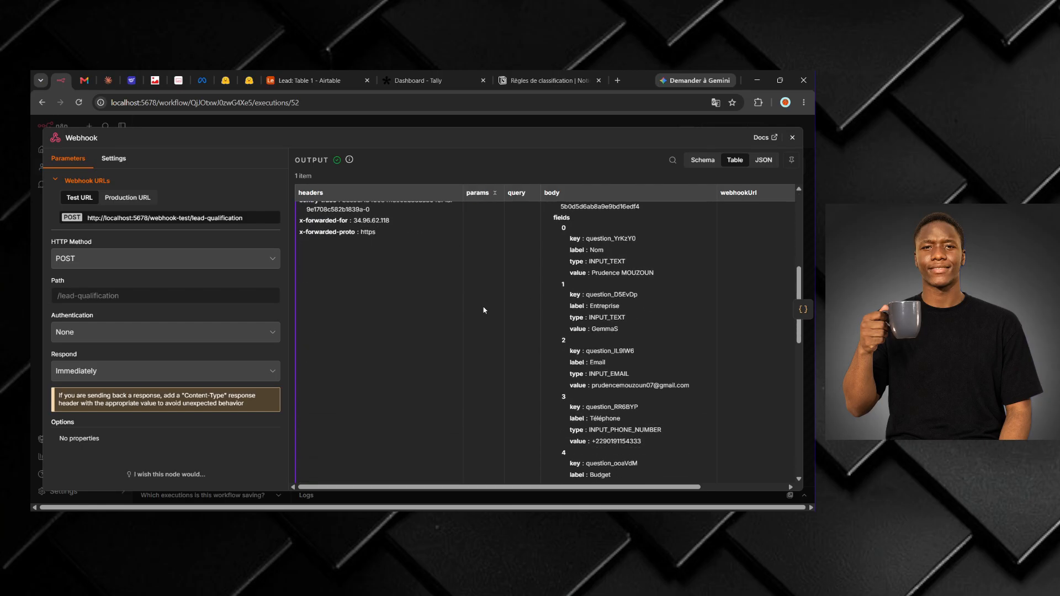
Step: Highlight the form fields in the webhook output, review the whole body structure leading to them, and close the Webhook node
{"action": "left_click_drag", "start_coordinate": [555, 217], "coordinate": [635, 443]}
{"action": "scroll", "coordinate": [633, 443], "scroll_direction": "up", "scroll_amount": 1}
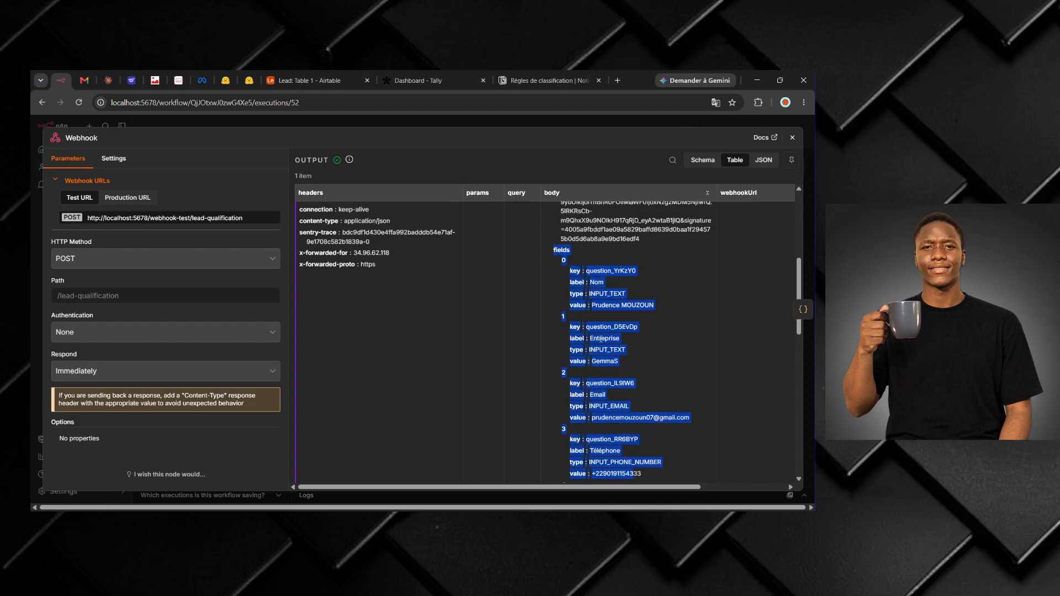
{"action": "left_click", "coordinate": [580, 302]}
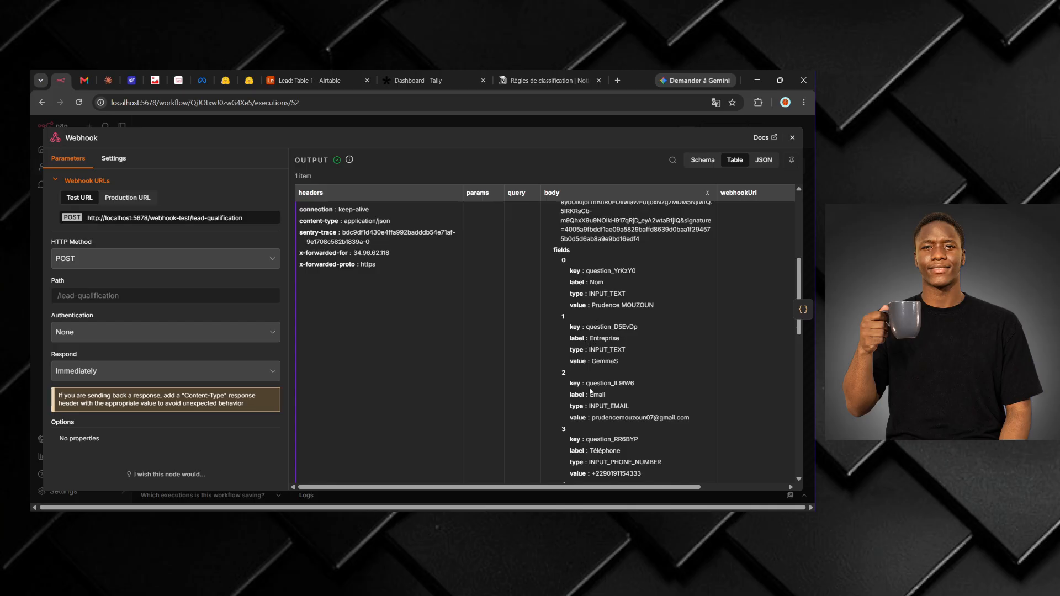
{"action": "scroll", "coordinate": [590, 390], "scroll_direction": "up", "scroll_amount": 5}
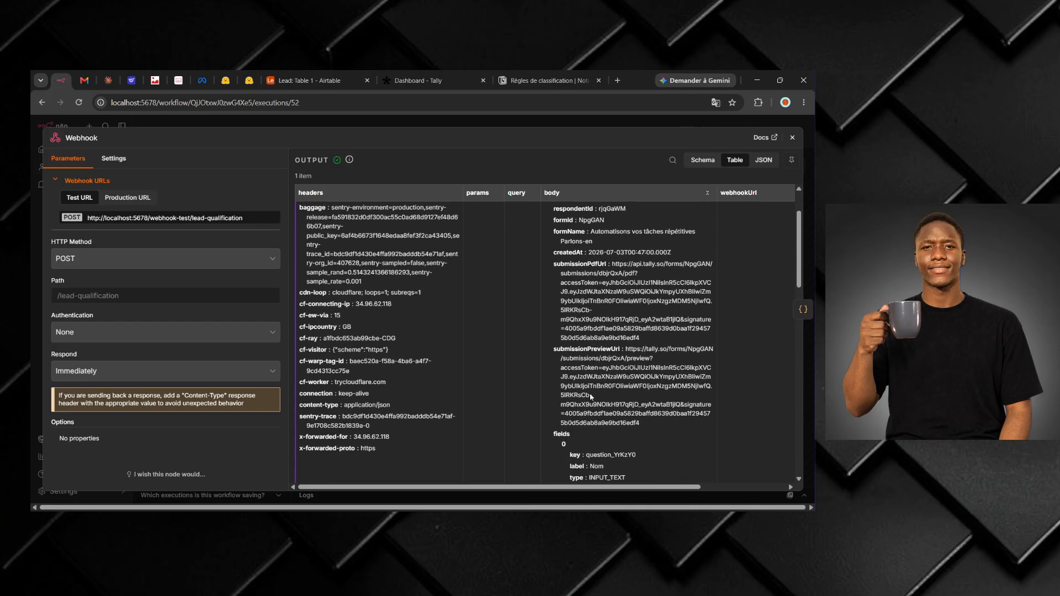
{"action": "scroll", "coordinate": [590, 396], "scroll_direction": "up", "scroll_amount": 2}
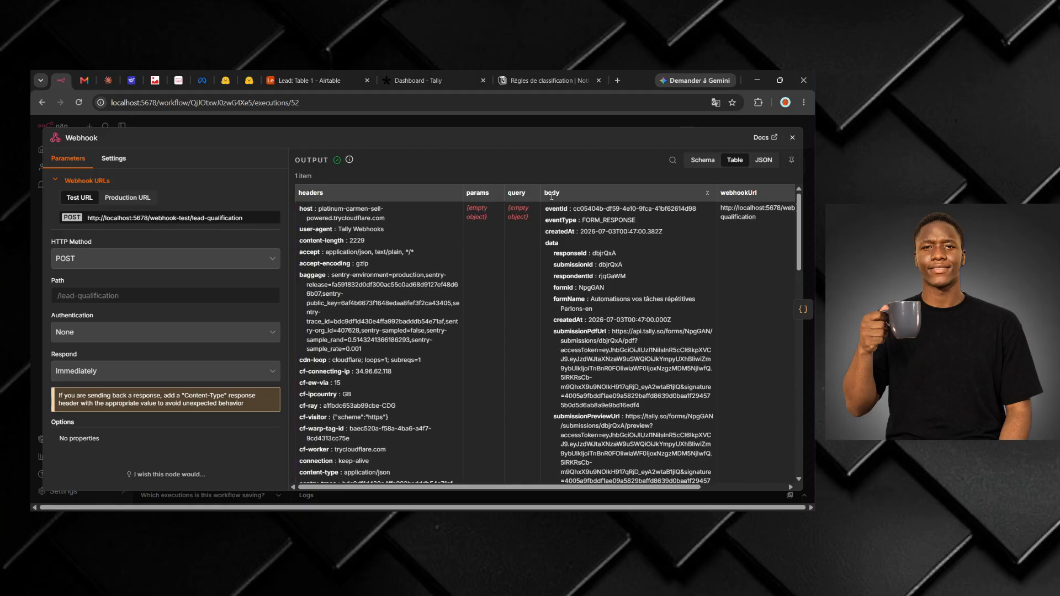
{"action": "scroll", "coordinate": [571, 243], "scroll_direction": "down", "scroll_amount": 1}
{"action": "scroll", "coordinate": [563, 279], "scroll_direction": "up", "scroll_amount": 1}
{"action": "scroll", "coordinate": [563, 278], "scroll_direction": "down", "scroll_amount": 5}
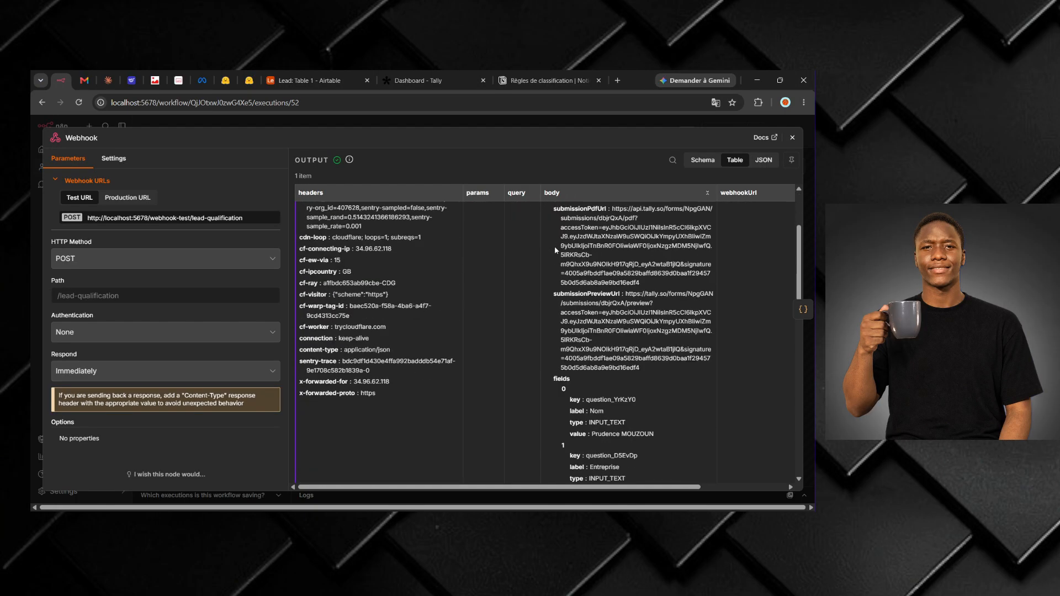
{"action": "scroll", "coordinate": [571, 303], "scroll_direction": "down", "scroll_amount": 3}
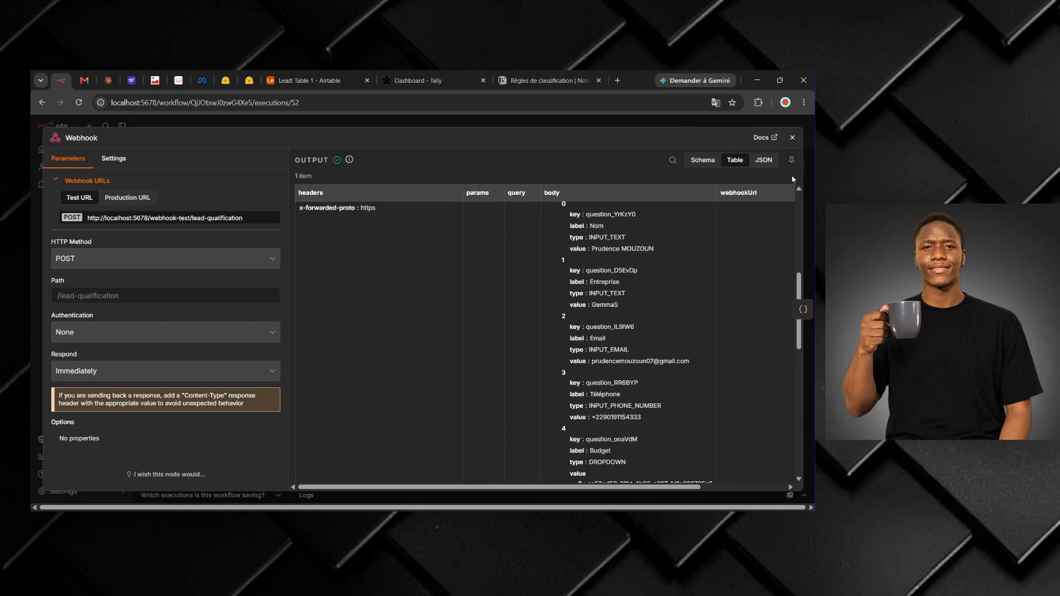
{"action": "left_click", "coordinate": [793, 140]}
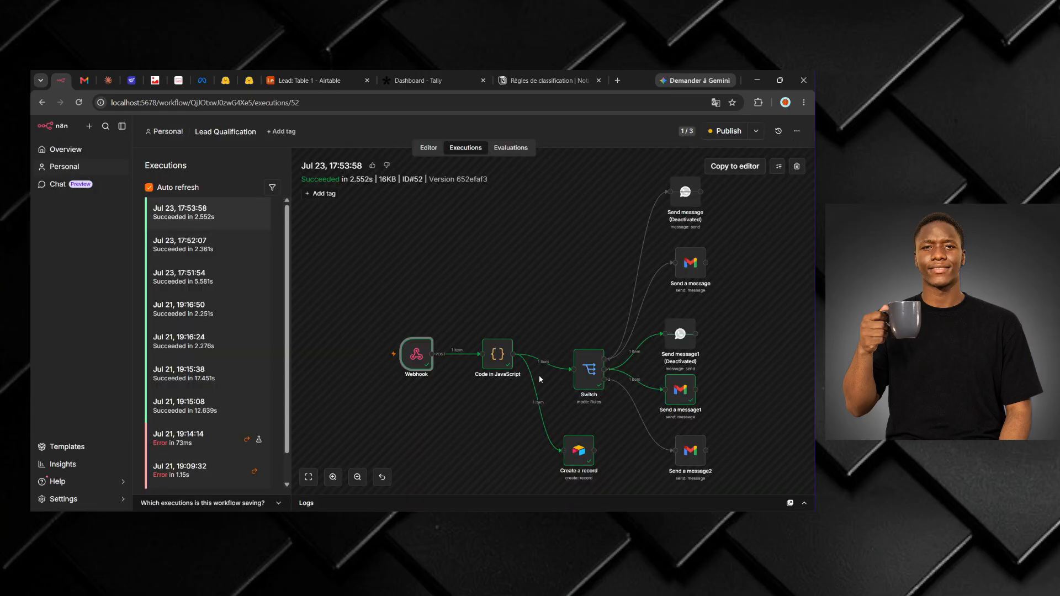
Step: Inspect the Code in JavaScript node's script against the Notion classification rules, focusing on its first line, and close the node
{"action": "double_click", "coordinate": [495, 360]}
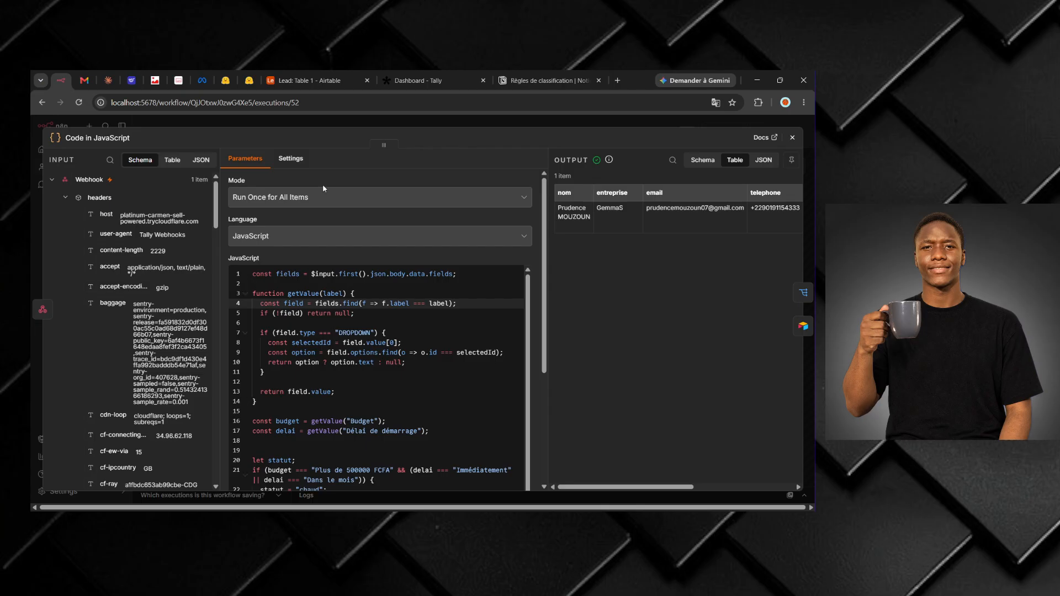
{"action": "left_click", "coordinate": [523, 82]}
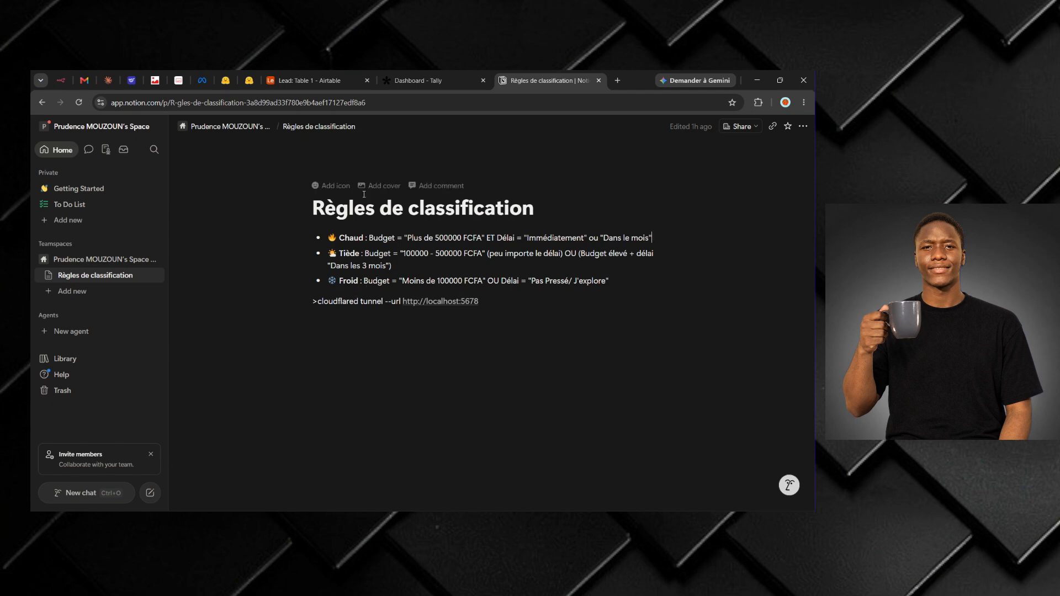
{"action": "left_click", "coordinate": [62, 81]}
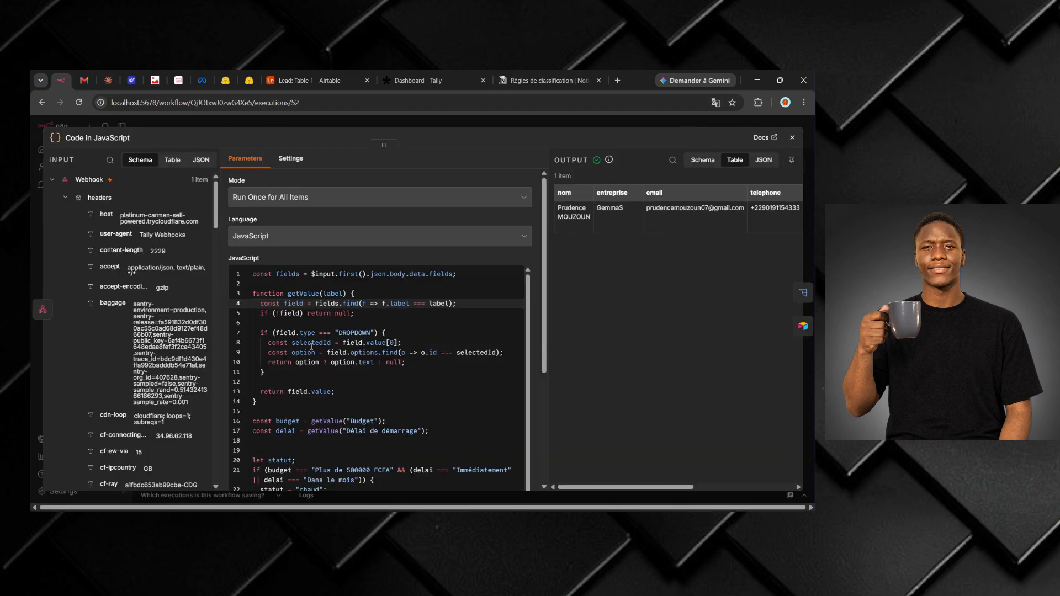
{"action": "left_click", "coordinate": [314, 274]}
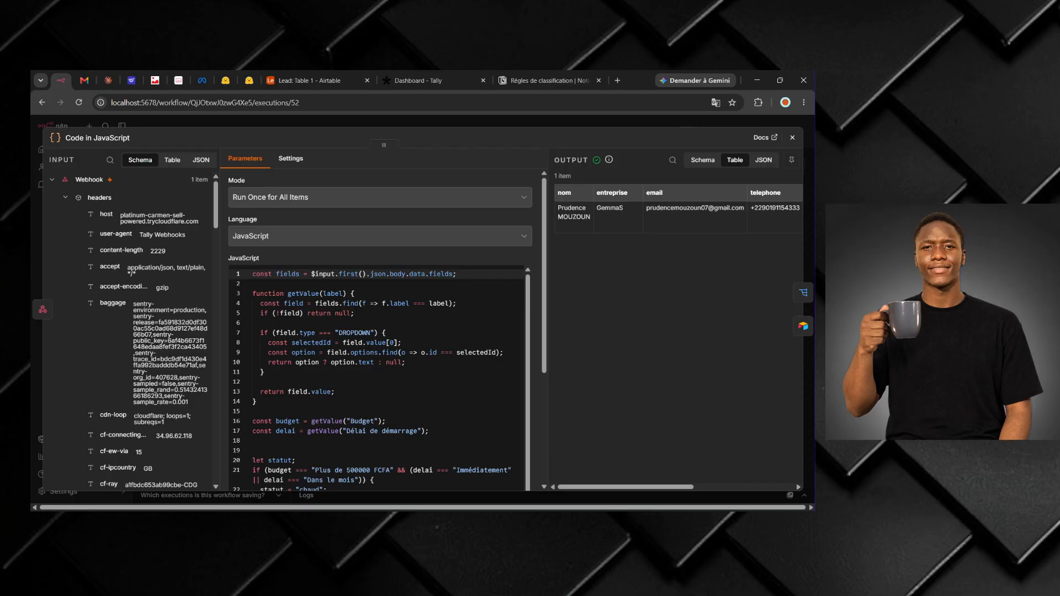
{"action": "left_click", "coordinate": [792, 138]}
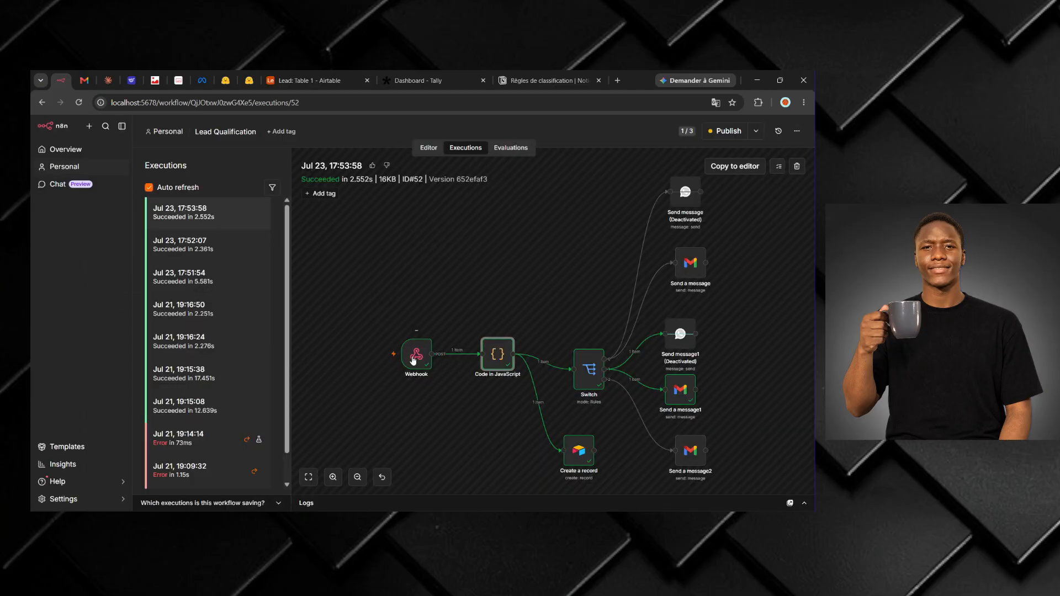
Step: Review the Webhook node's output body from the event details down to the submitted form fields, and close the node
{"action": "double_click", "coordinate": [415, 360]}
{"action": "scroll", "coordinate": [617, 300], "scroll_direction": "right", "scroll_amount": 1}
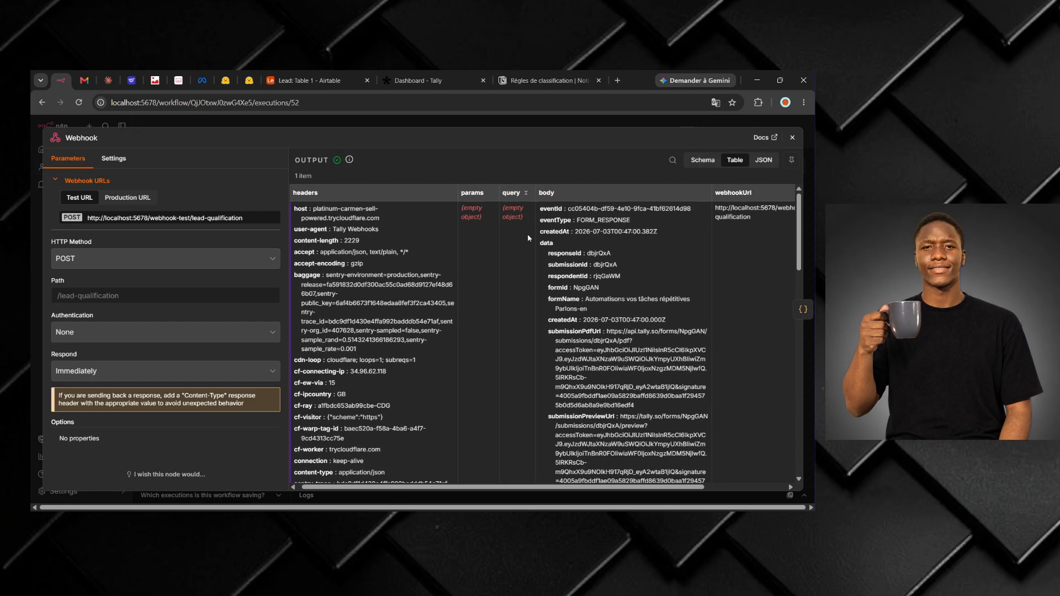
{"action": "scroll", "coordinate": [528, 238], "scroll_direction": "down", "scroll_amount": 5}
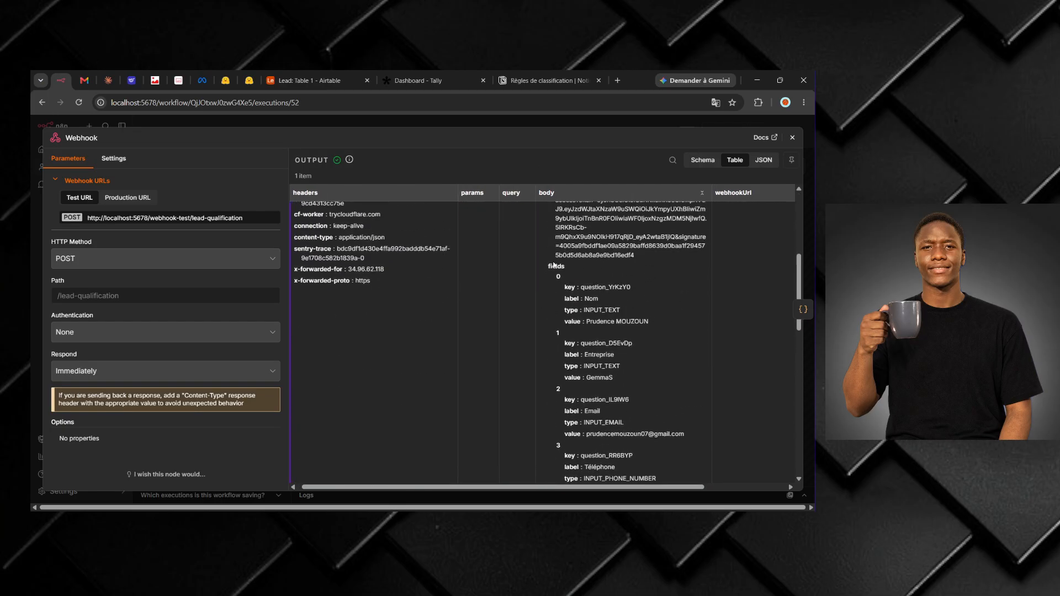
{"action": "scroll", "coordinate": [554, 265], "scroll_direction": "up", "scroll_amount": 3}
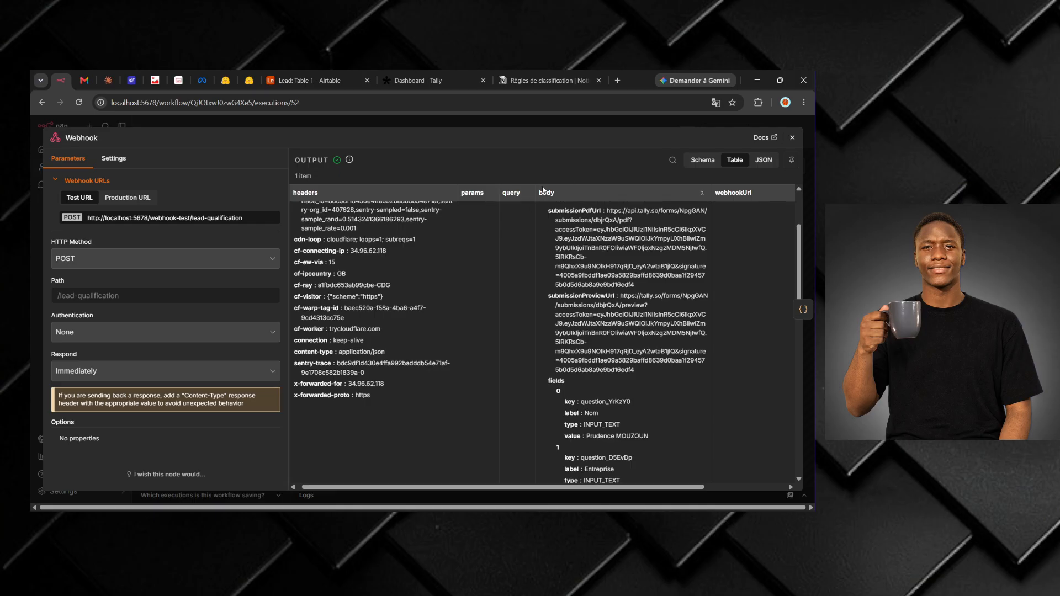
{"action": "scroll", "coordinate": [541, 200], "scroll_direction": "up", "scroll_amount": 3}
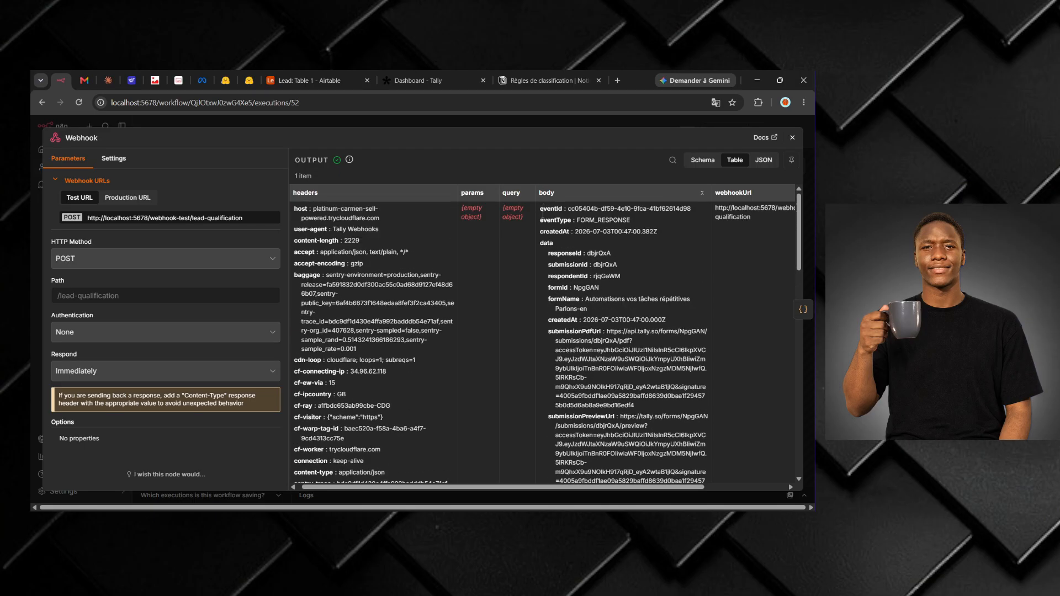
{"action": "scroll", "coordinate": [550, 276], "scroll_direction": "down", "scroll_amount": 4}
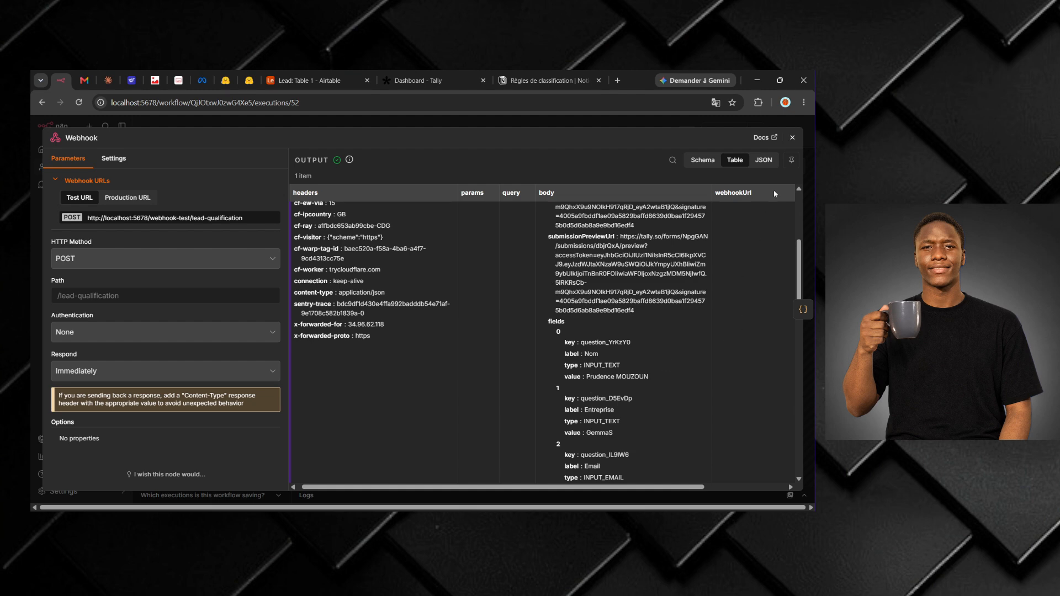
{"action": "left_click", "coordinate": [792, 137]}
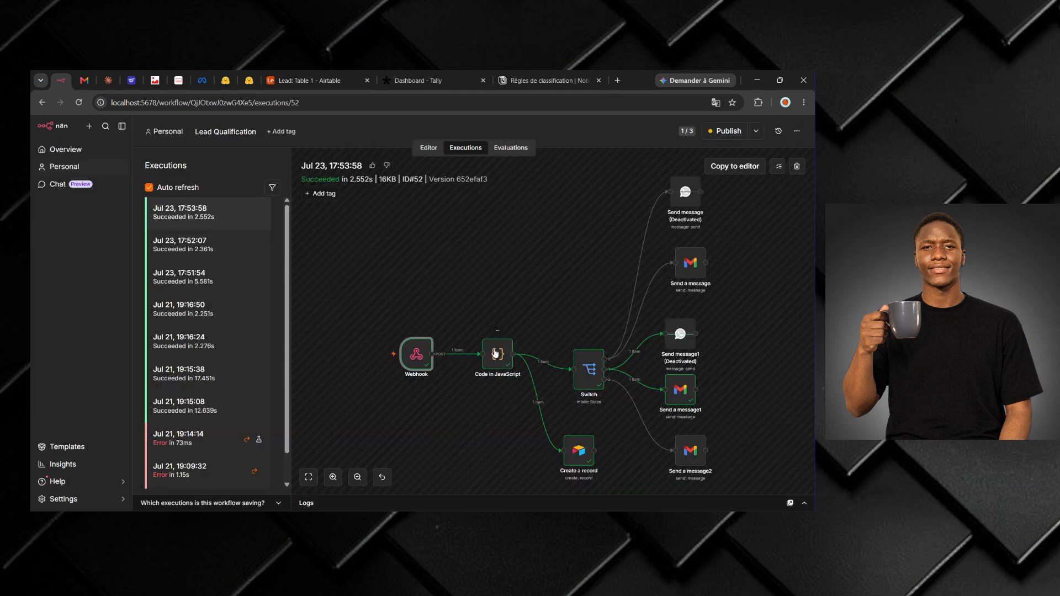
Step: Examine the Code in JavaScript node's script, covering the getValue function, the budget and delay conditions that set statut, and the returned fields
{"action": "double_click", "coordinate": [495, 354]}
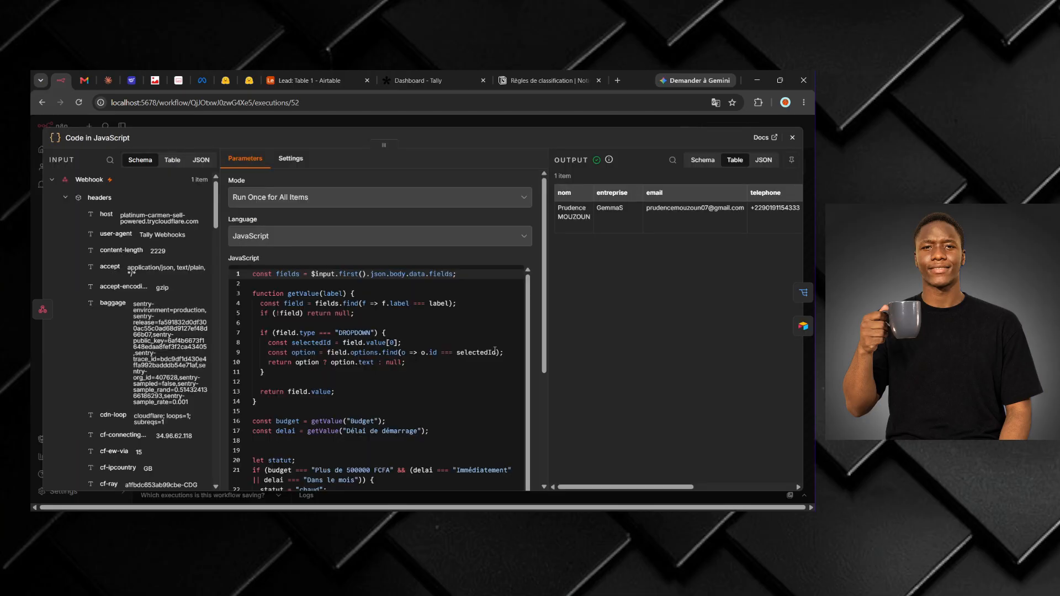
{"action": "scroll", "coordinate": [418, 377], "scroll_direction": "down", "scroll_amount": 3}
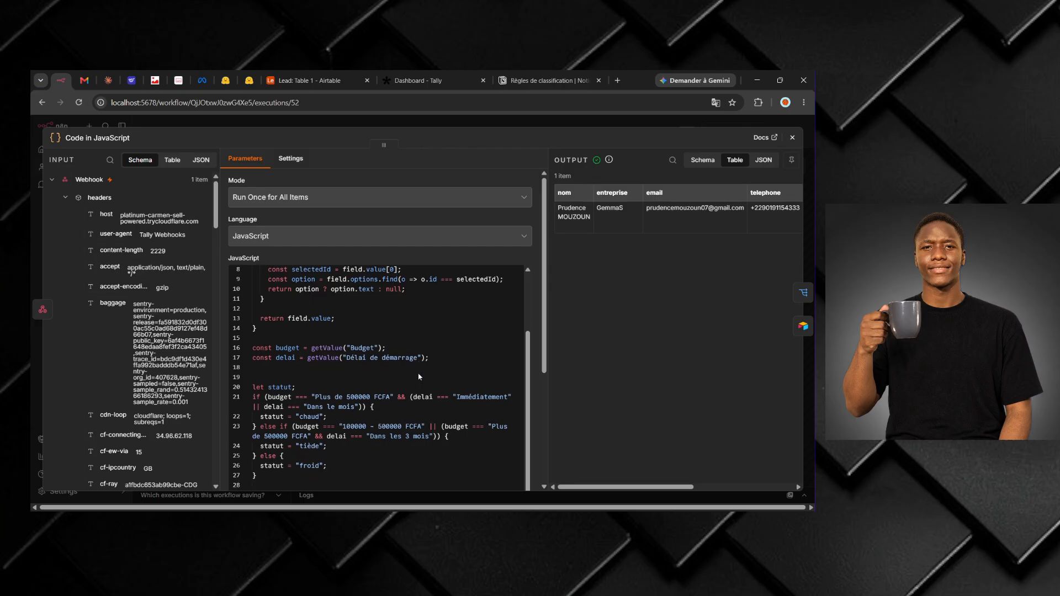
{"action": "scroll", "coordinate": [418, 377], "scroll_direction": "up", "scroll_amount": 3}
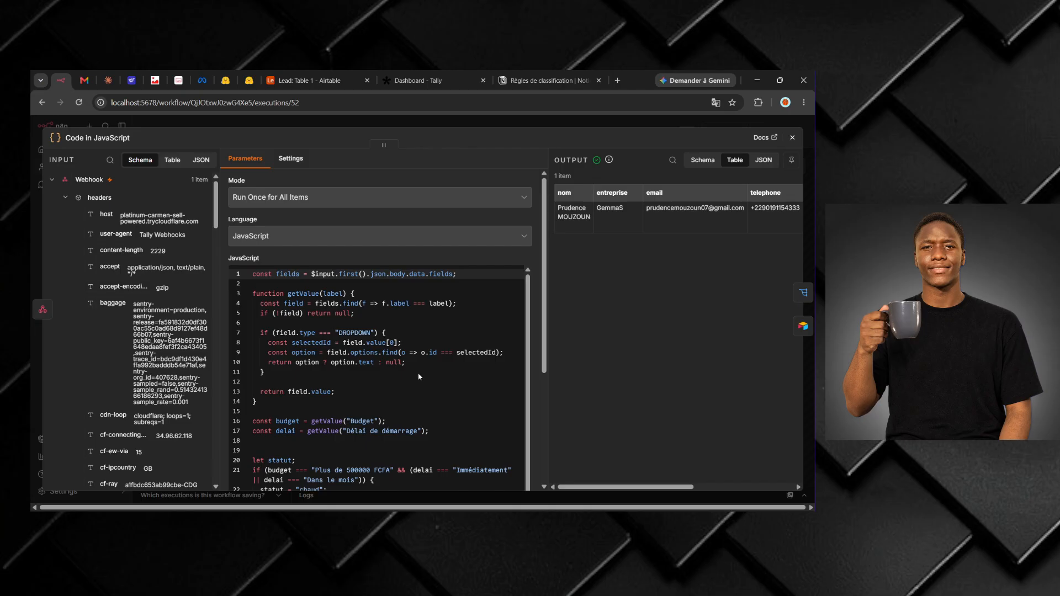
{"action": "scroll", "coordinate": [360, 353], "scroll_direction": "down", "scroll_amount": 3}
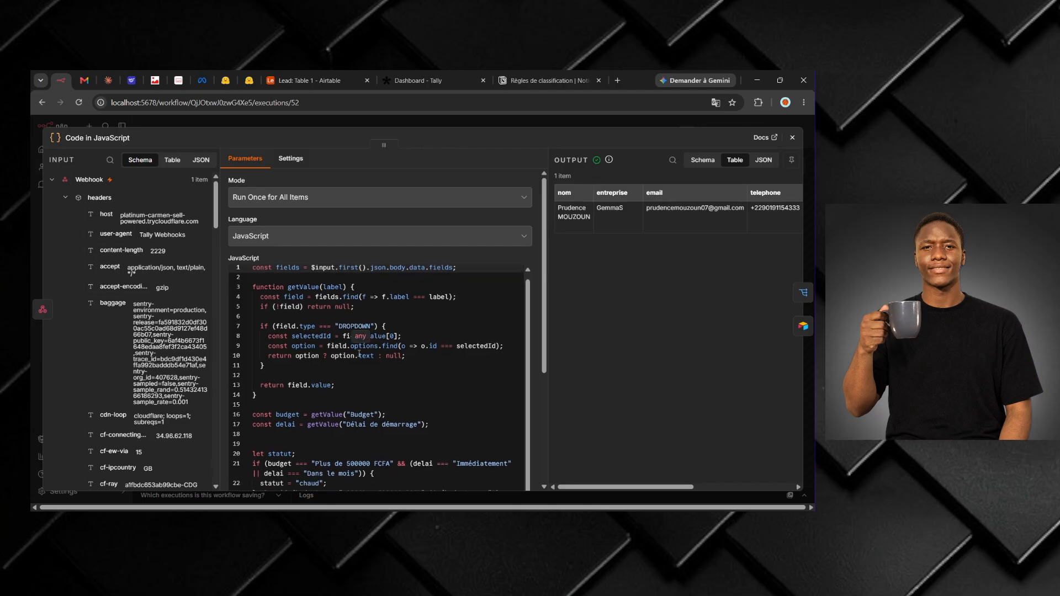
{"action": "scroll", "coordinate": [359, 356], "scroll_direction": "down", "scroll_amount": 3}
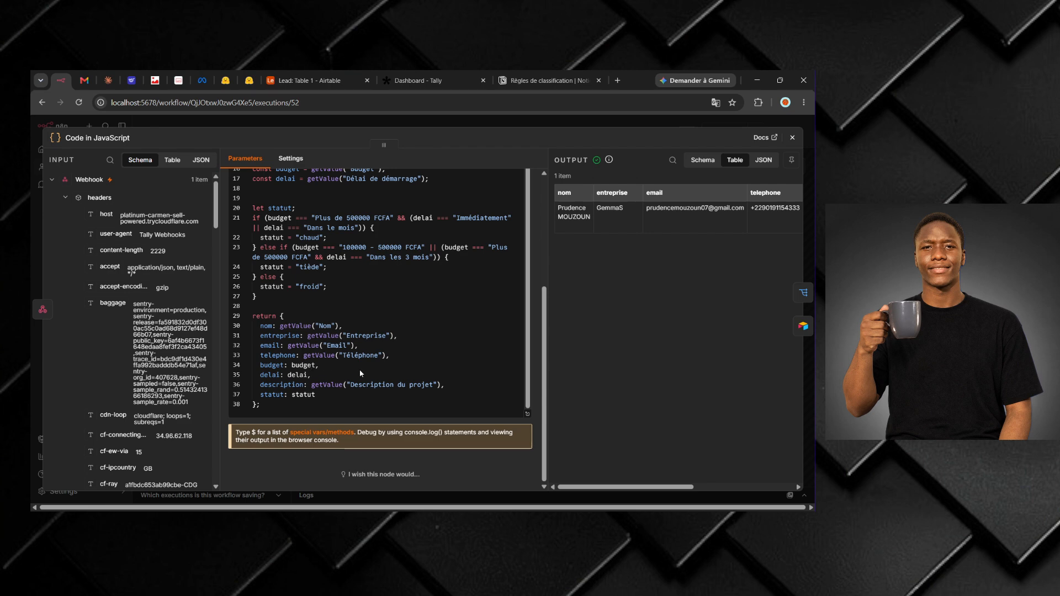
{"action": "scroll", "coordinate": [444, 317], "scroll_direction": "up", "scroll_amount": 1}
{"action": "scroll", "coordinate": [444, 318], "scroll_direction": "up", "scroll_amount": 1}
{"action": "left_click", "coordinate": [267, 373]}
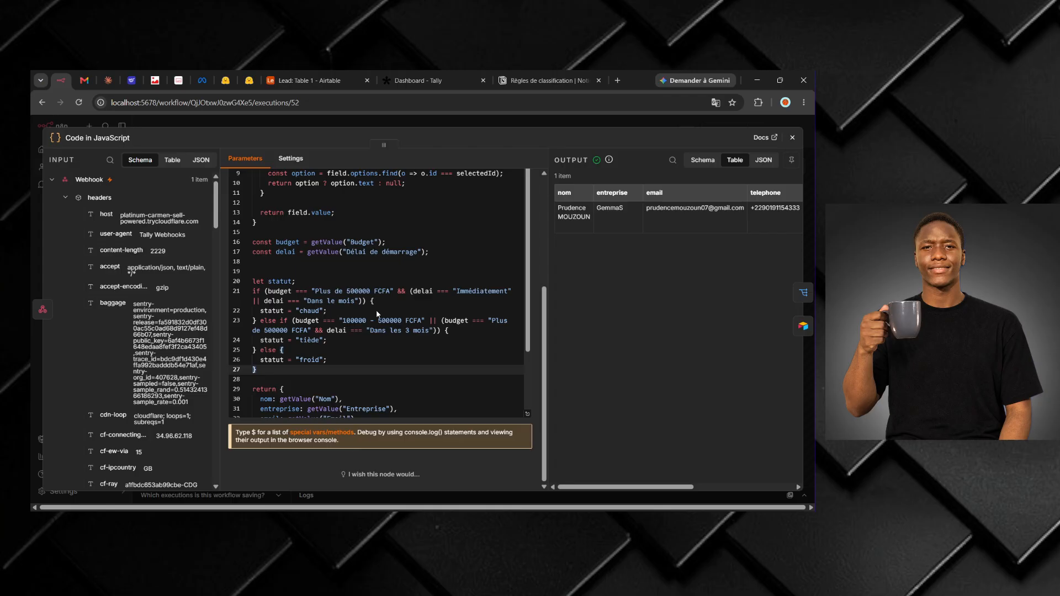
{"action": "scroll", "coordinate": [529, 341], "scroll_direction": "up", "scroll_amount": 3}
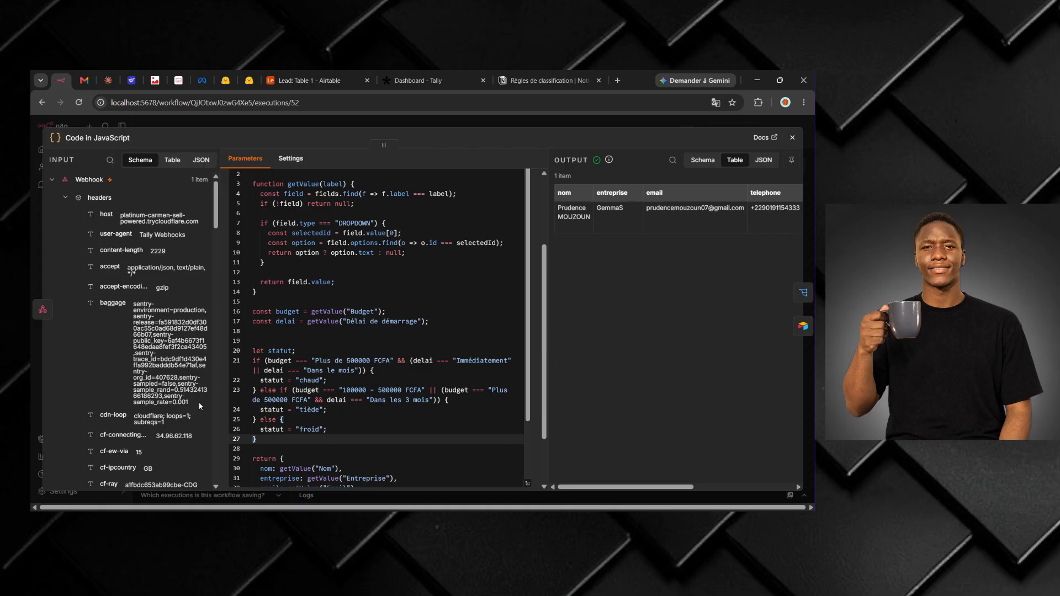
Step: Find the Budget dropdown among the form fields in the node's input schema and highlight its value[0] identifier
{"action": "scroll", "coordinate": [148, 402], "scroll_direction": "down", "scroll_amount": 4}
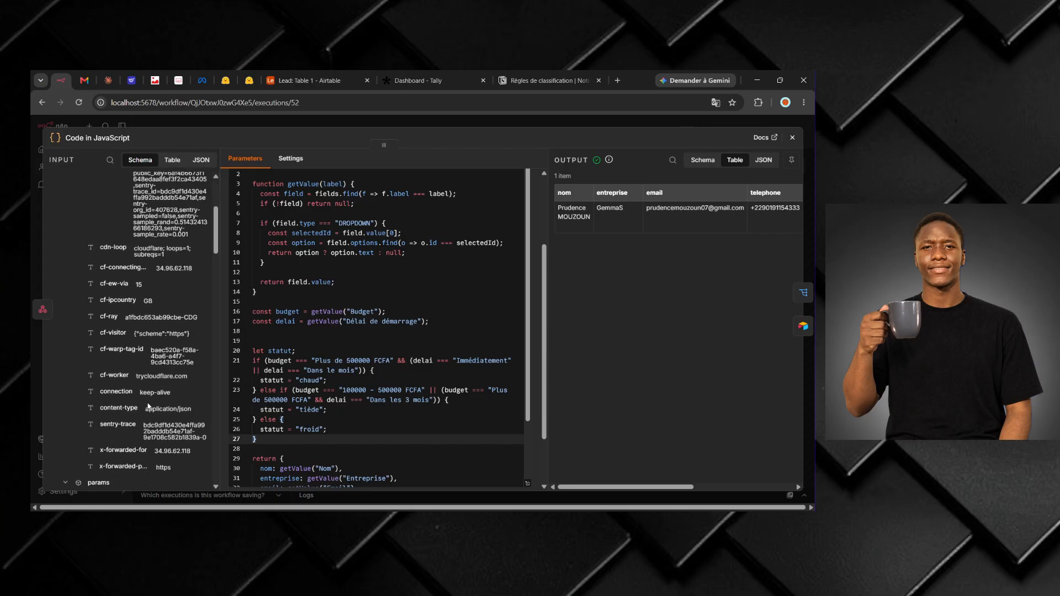
{"action": "scroll", "coordinate": [145, 387], "scroll_direction": "down", "scroll_amount": 6}
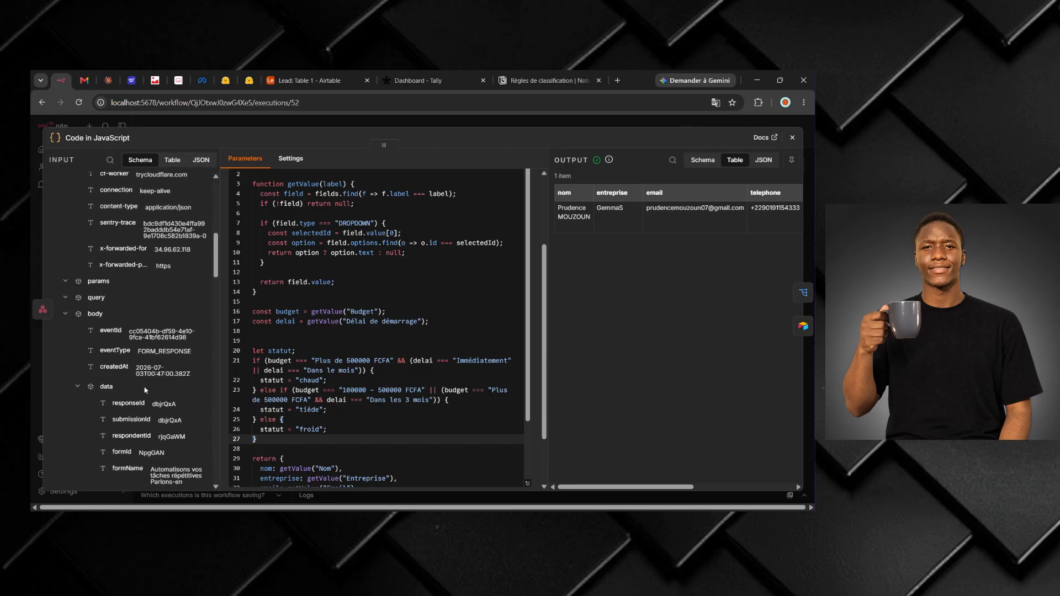
{"action": "scroll", "coordinate": [145, 390], "scroll_direction": "down", "scroll_amount": 5}
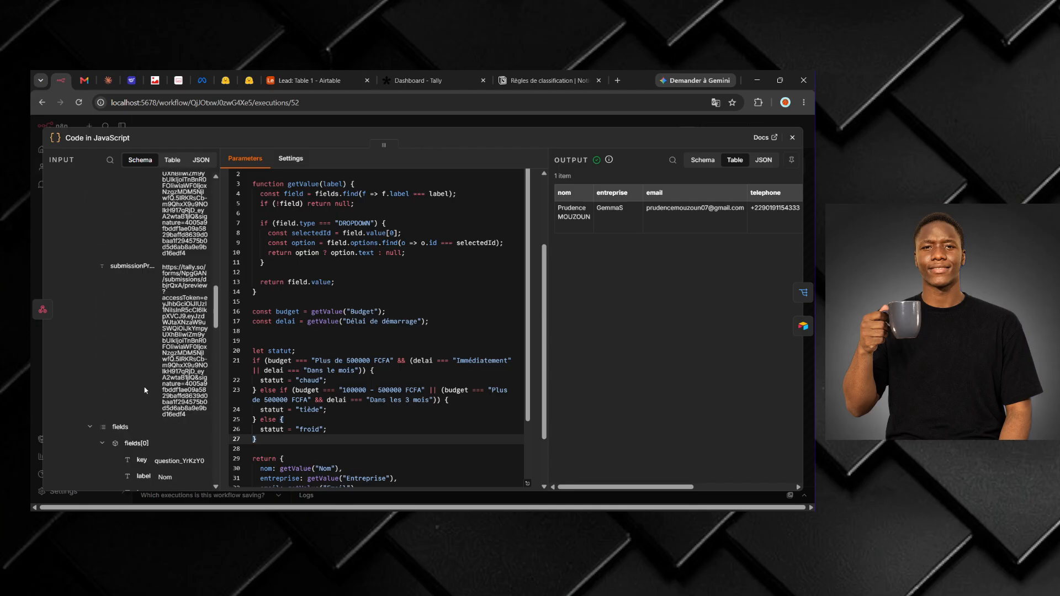
{"action": "scroll", "coordinate": [148, 346], "scroll_direction": "down", "scroll_amount": 5}
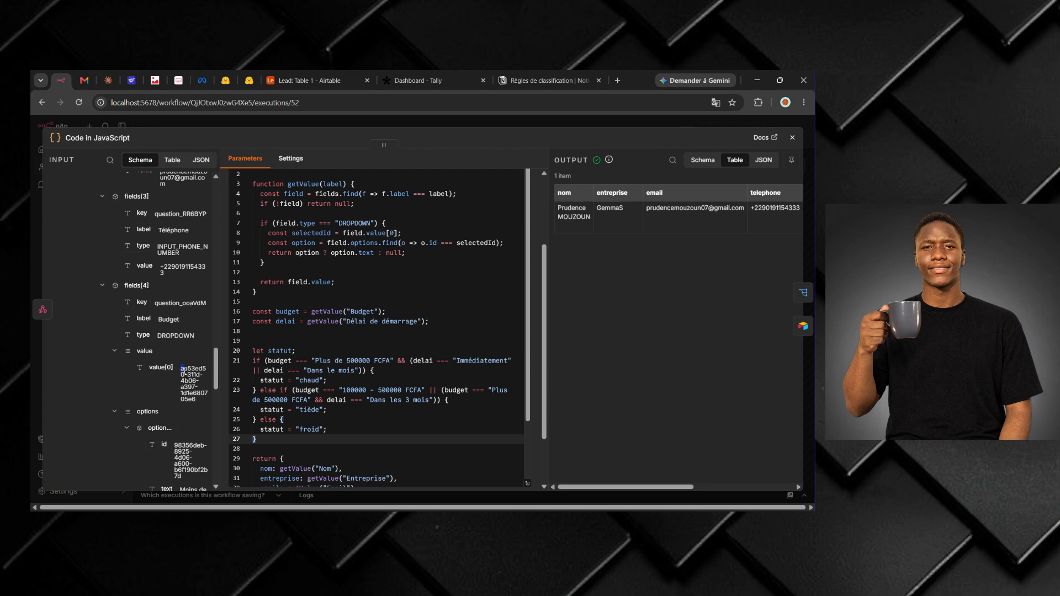
{"action": "left_click_drag", "start_coordinate": [181, 367], "coordinate": [207, 402]}
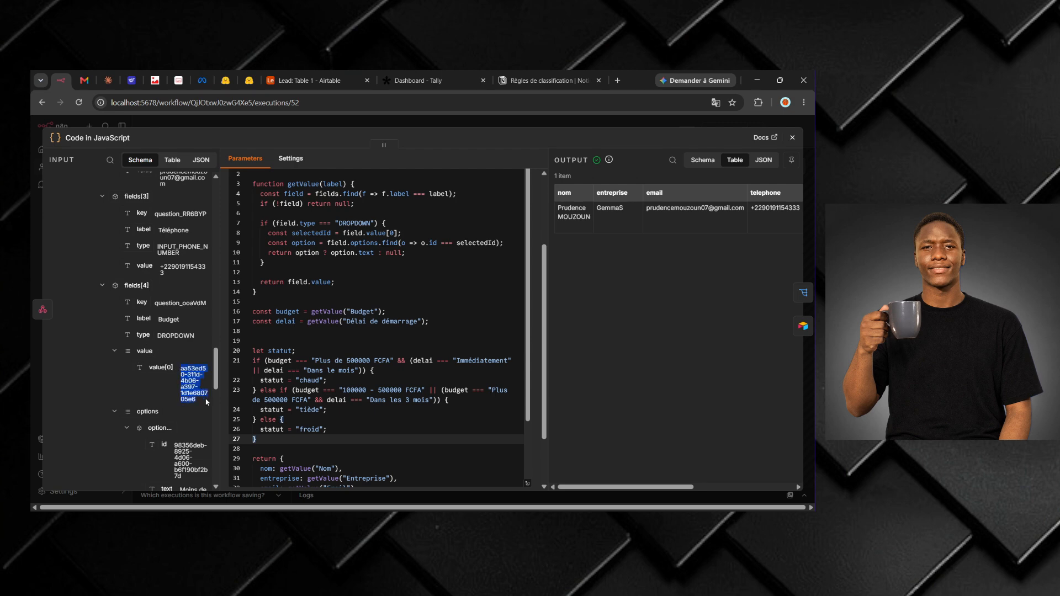
Step: Compare the selected identifiers of the Budget and Délai de démarrage dropdowns with the ids and texts of their options in the input schema
{"action": "scroll", "coordinate": [182, 324], "scroll_direction": "down", "scroll_amount": 4}
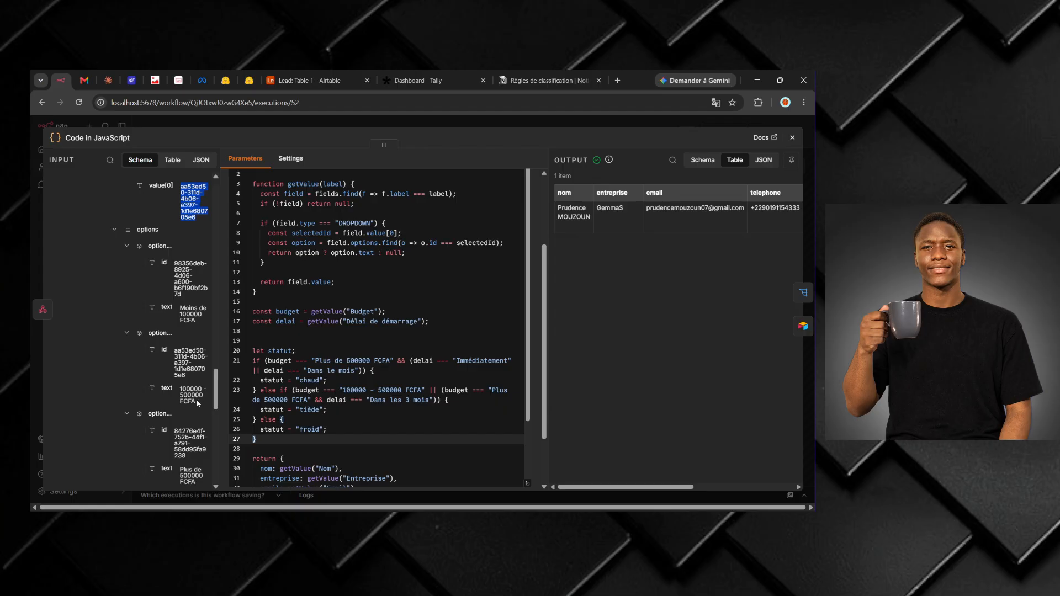
{"action": "scroll", "coordinate": [189, 396], "scroll_direction": "down", "scroll_amount": 2}
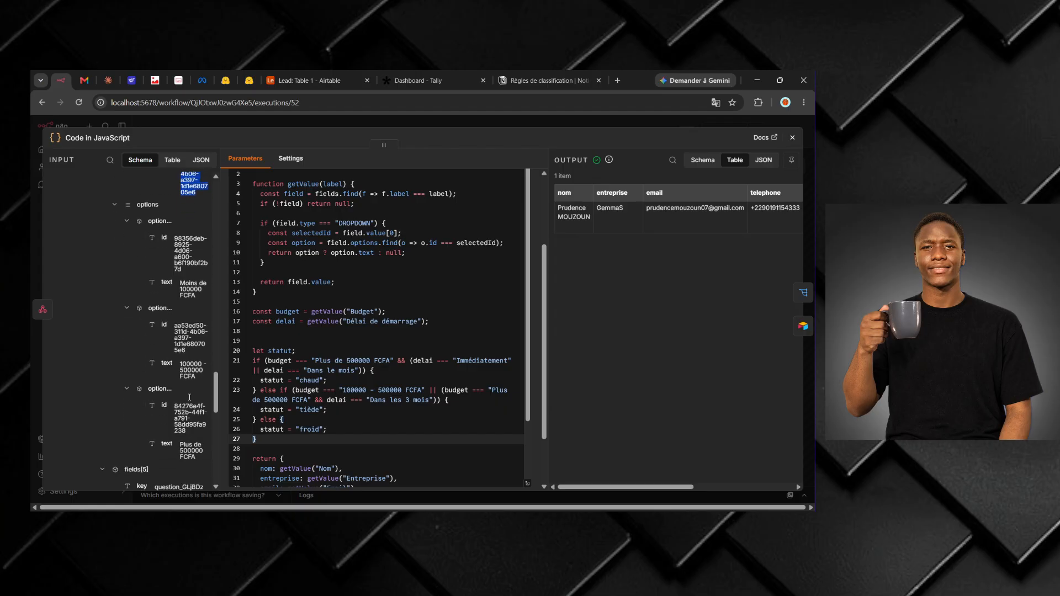
{"action": "scroll", "coordinate": [189, 397], "scroll_direction": "down", "scroll_amount": 4}
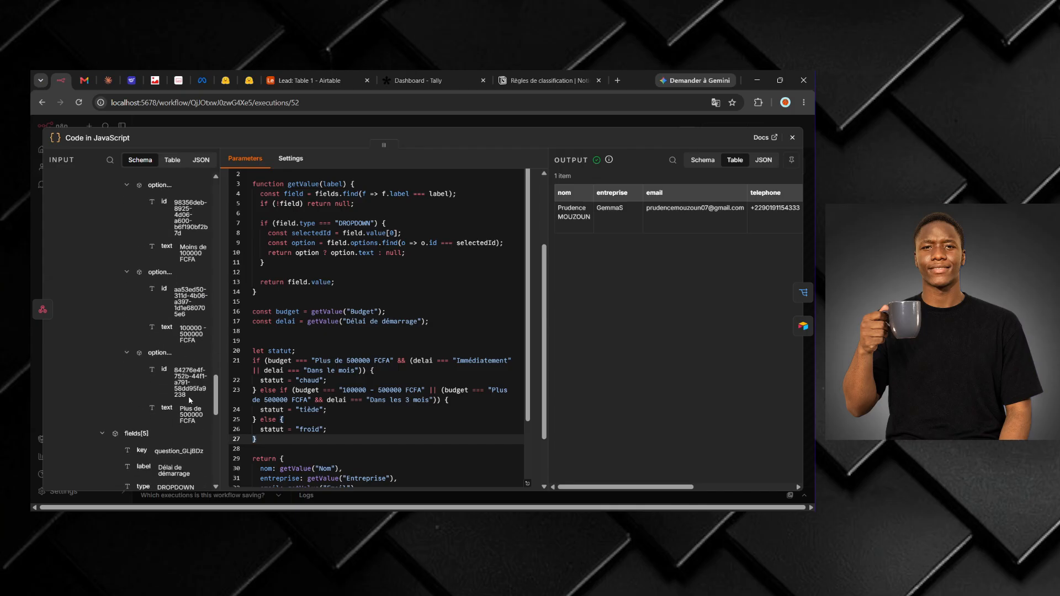
{"action": "scroll", "coordinate": [189, 396], "scroll_direction": "down", "scroll_amount": 3}
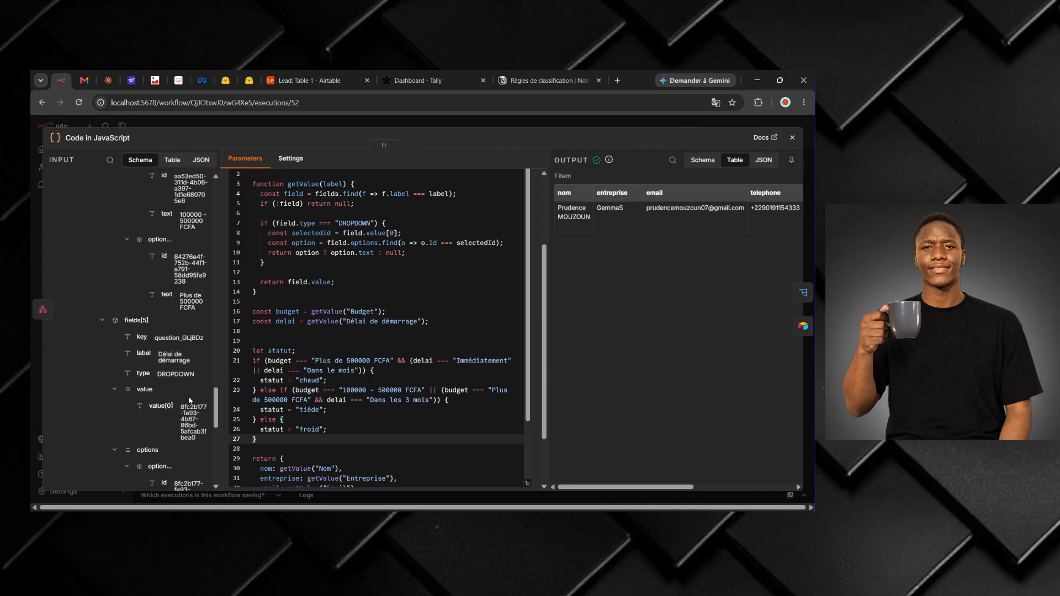
{"action": "scroll", "coordinate": [189, 397], "scroll_direction": "up", "scroll_amount": 1}
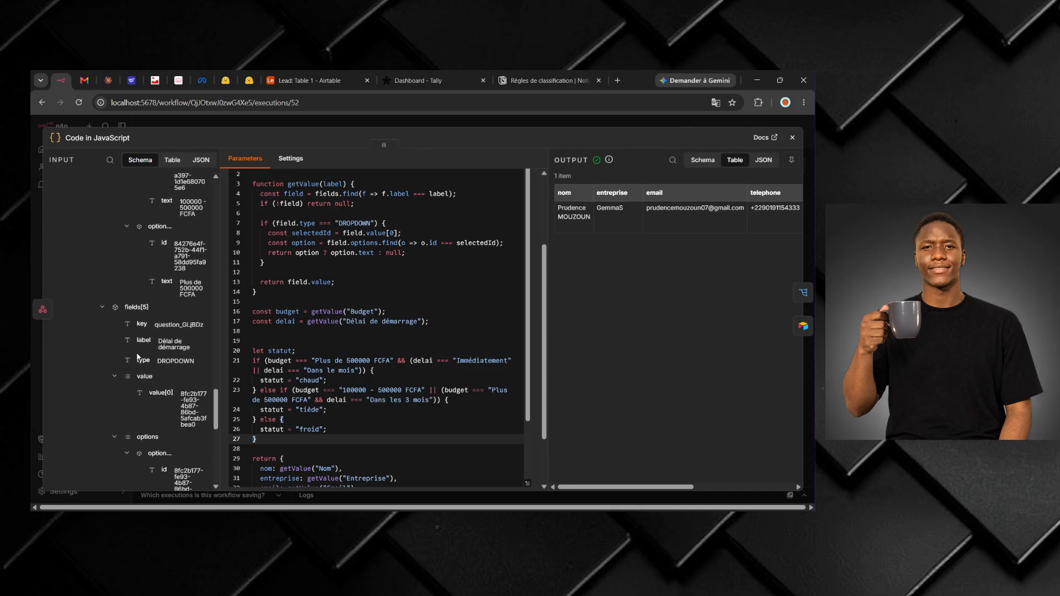
{"action": "scroll", "coordinate": [153, 377], "scroll_direction": "down", "scroll_amount": 1}
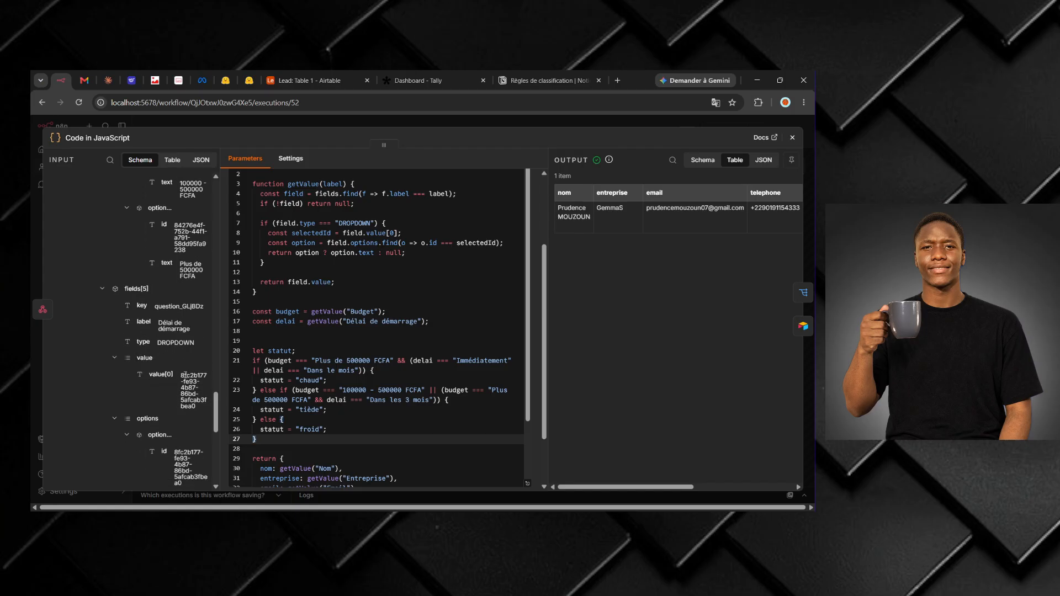
{"action": "scroll", "coordinate": [184, 414], "scroll_direction": "down", "scroll_amount": 6}
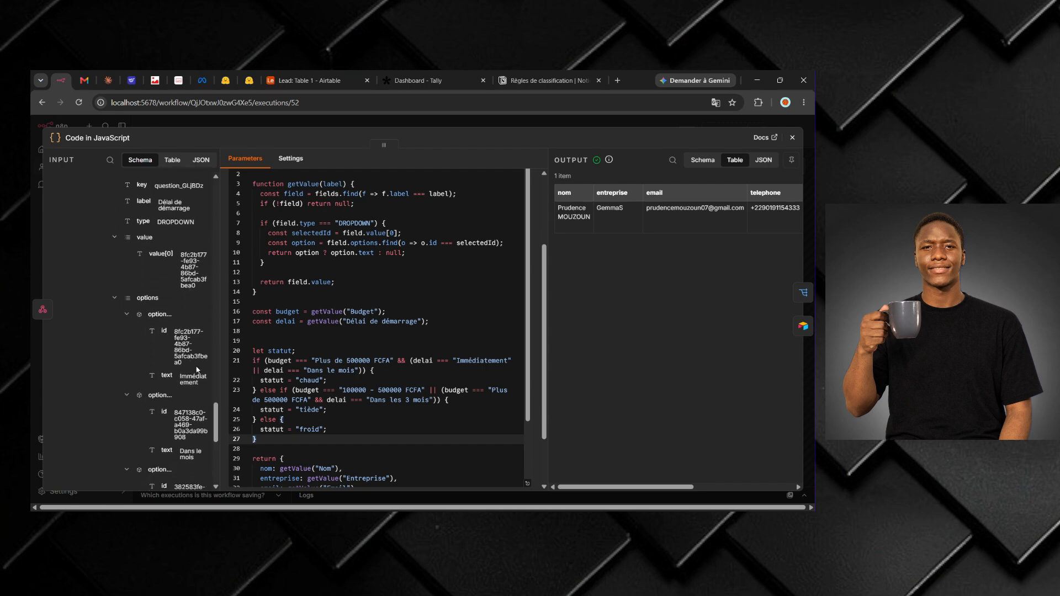
Step: Check the script against the node's output columns through to statut, and close the Code in JavaScript node
{"action": "scroll", "coordinate": [391, 339], "scroll_direction": "up", "scroll_amount": 2}
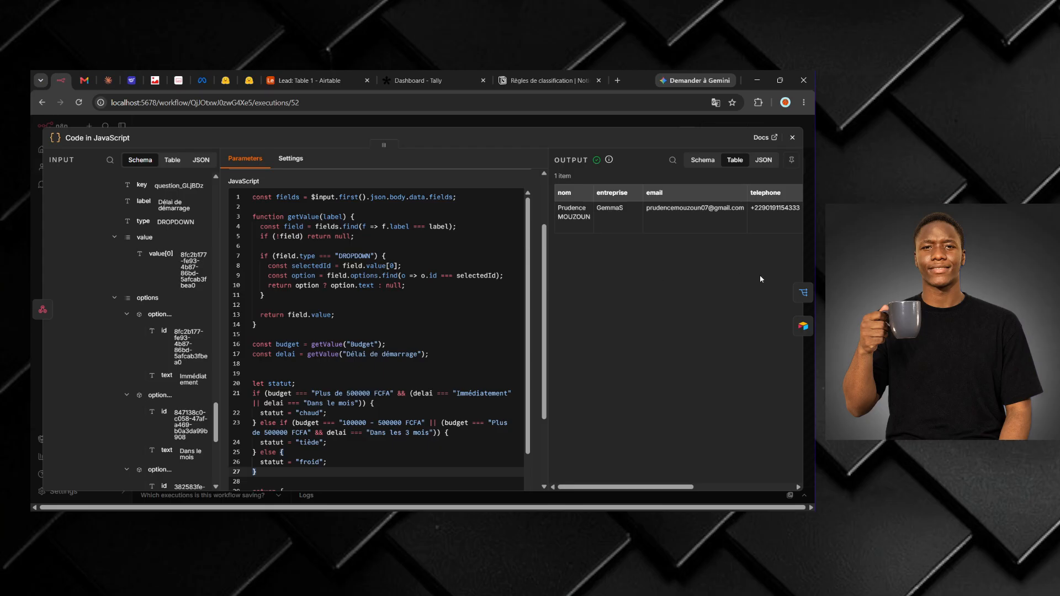
{"action": "scroll", "coordinate": [759, 275], "scroll_direction": "right", "scroll_amount": 5}
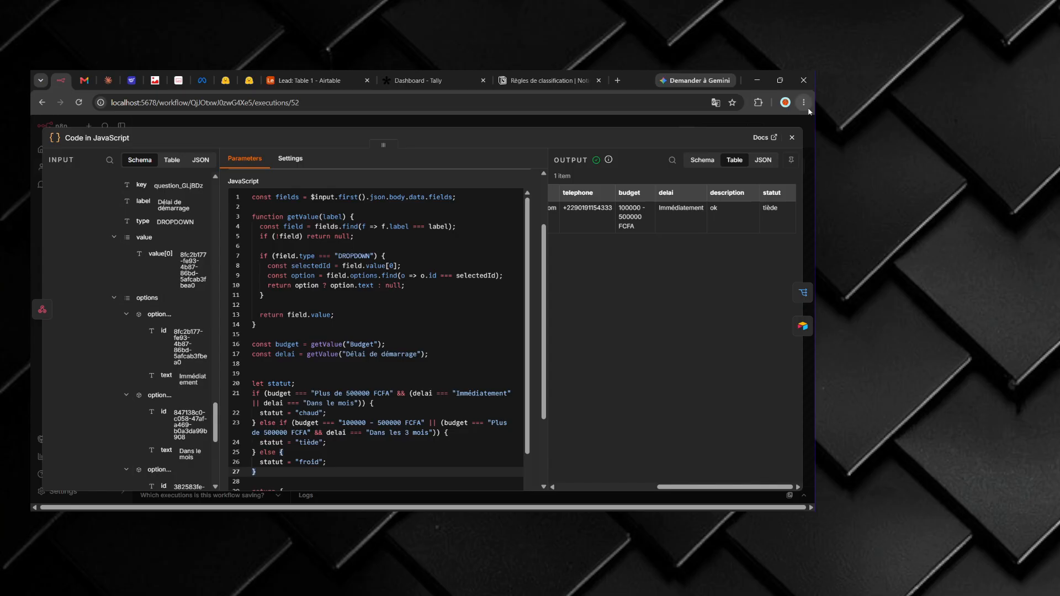
{"action": "left_click", "coordinate": [792, 138]}
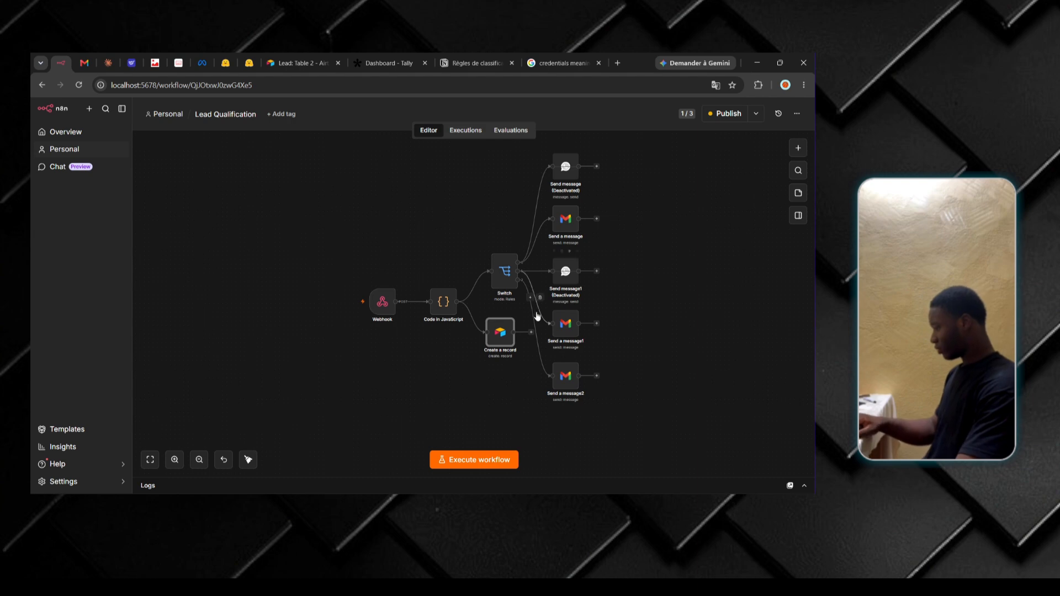
Step: In the Create a record node, inspect the form for a new Airtable access token credential, glance at the Airtable base, and close the form unsaved
{"action": "double_click", "coordinate": [501, 335]}
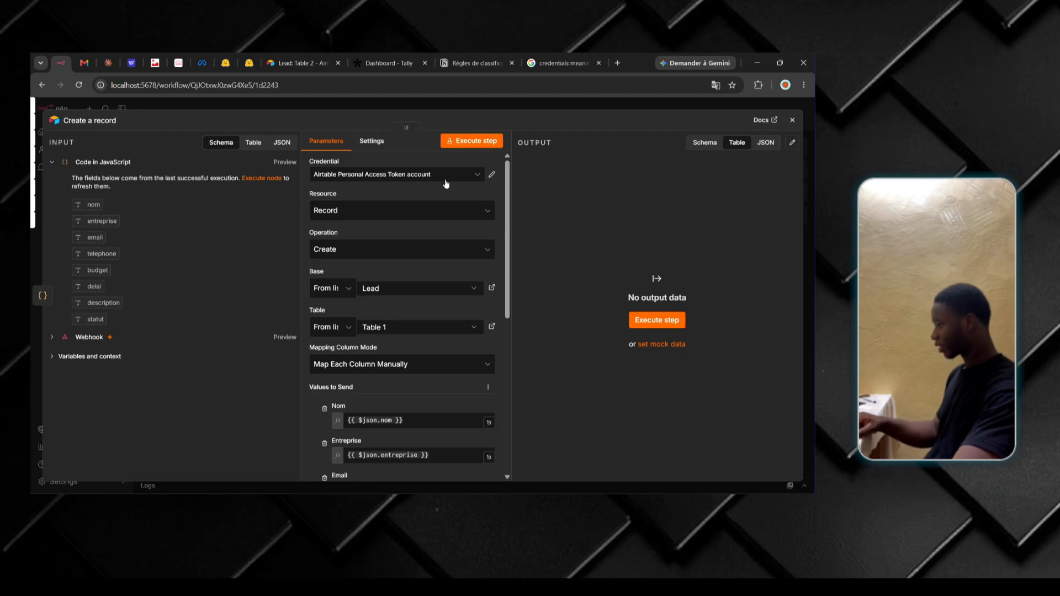
{"action": "left_click", "coordinate": [428, 180]}
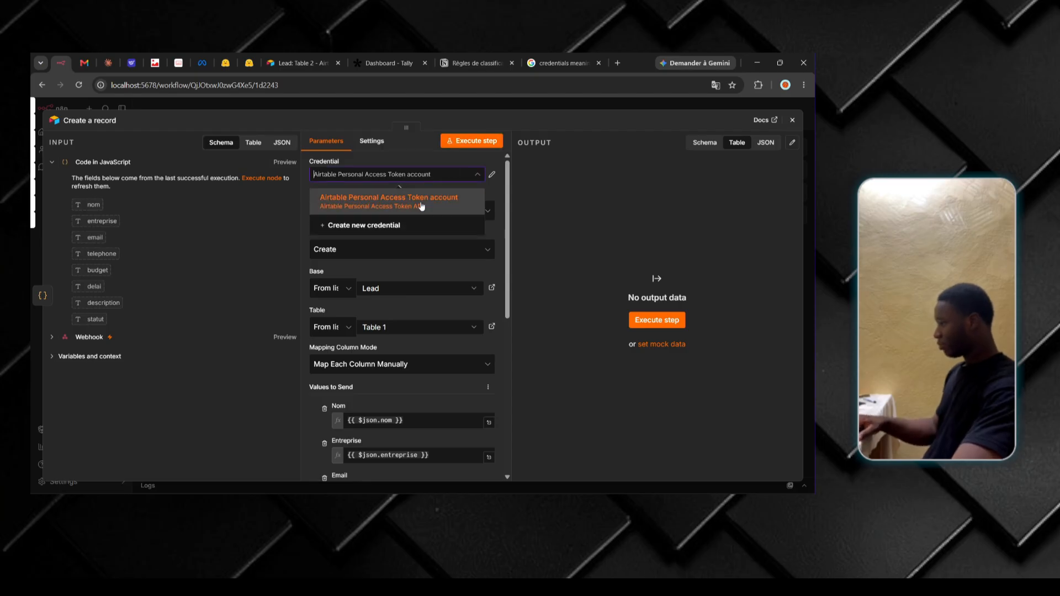
{"action": "left_click", "coordinate": [394, 227]}
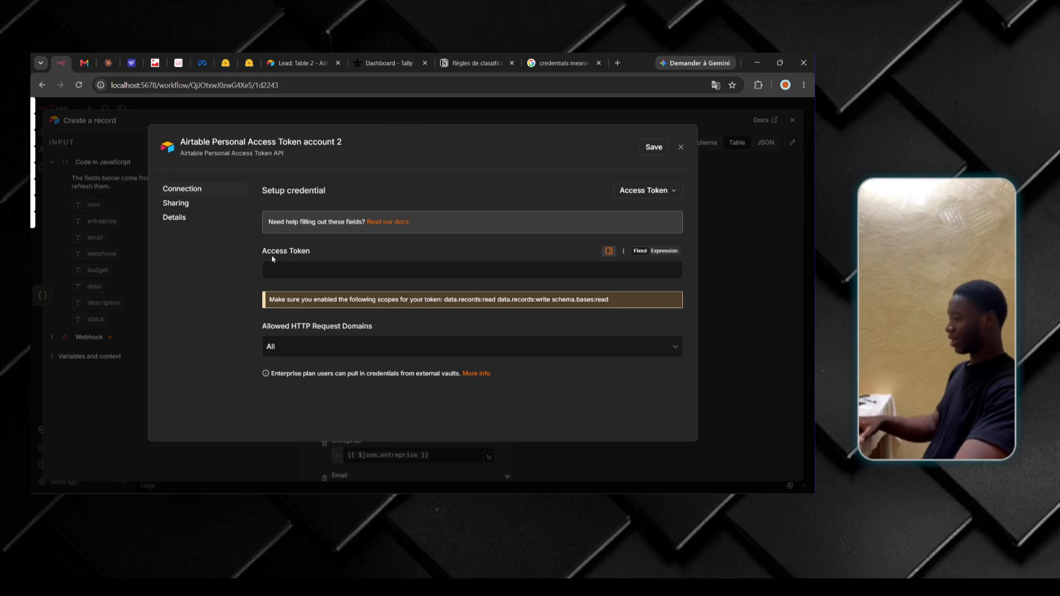
{"action": "left_click", "coordinate": [295, 63]}
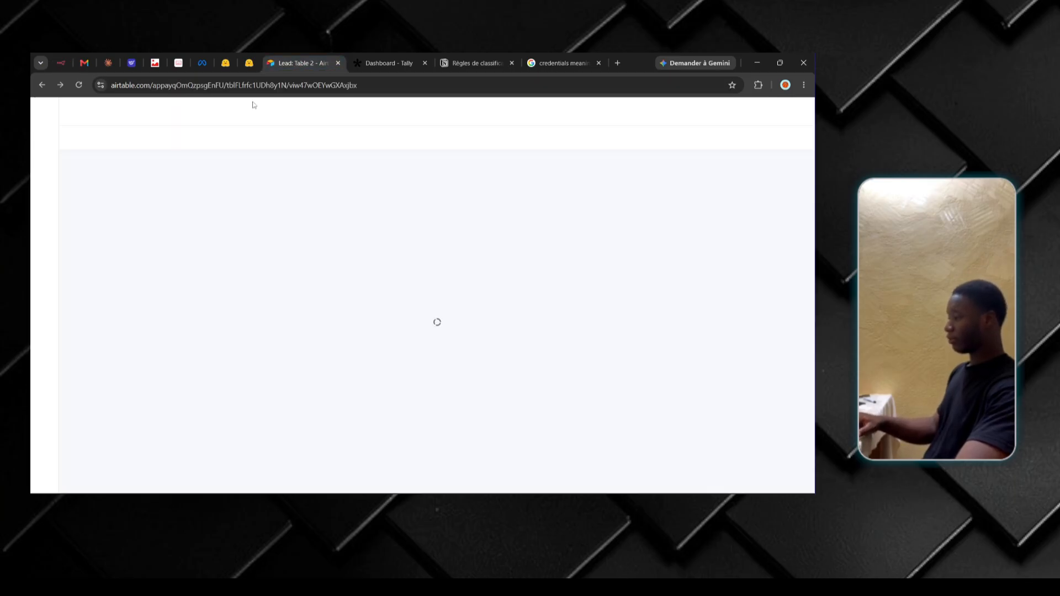
{"action": "left_click", "coordinate": [62, 64]}
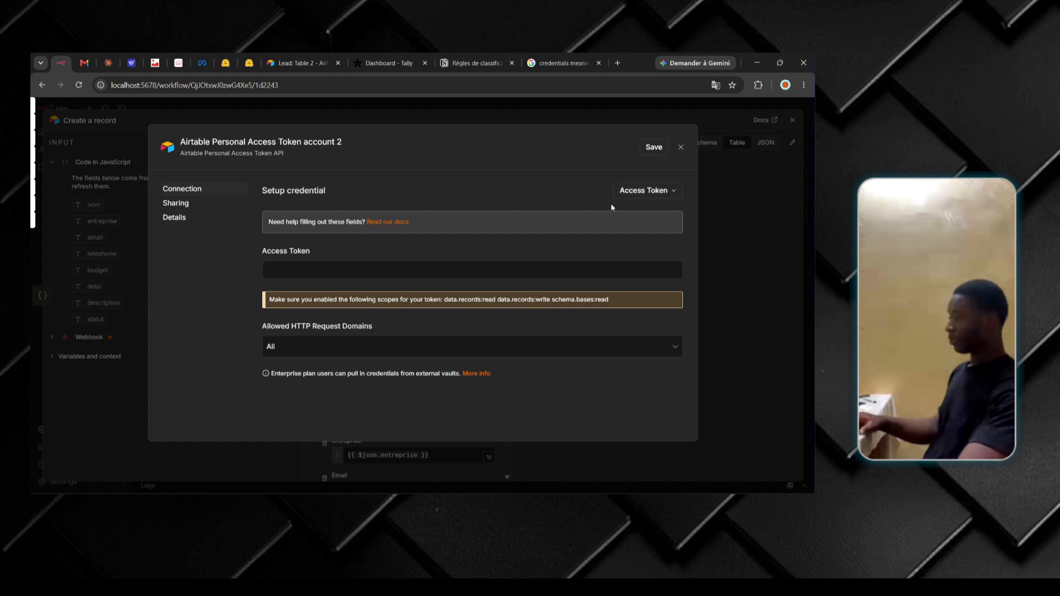
{"action": "left_click", "coordinate": [682, 148]}
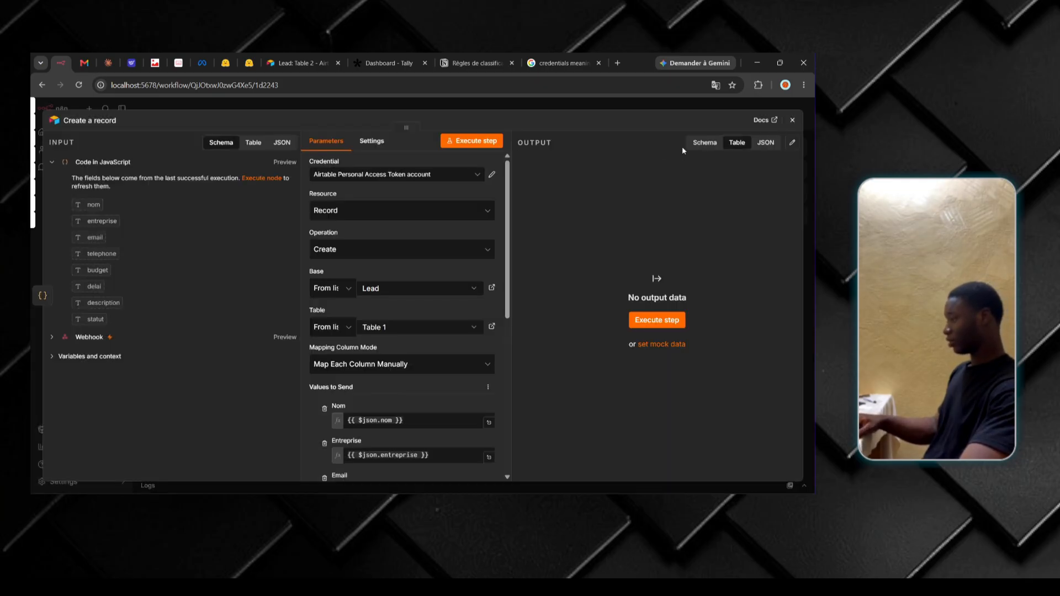
Step: In the Create a record node, inspect the available choices for the Lead base and Table 1, glancing at the Airtable base
{"action": "left_click", "coordinate": [394, 293]}
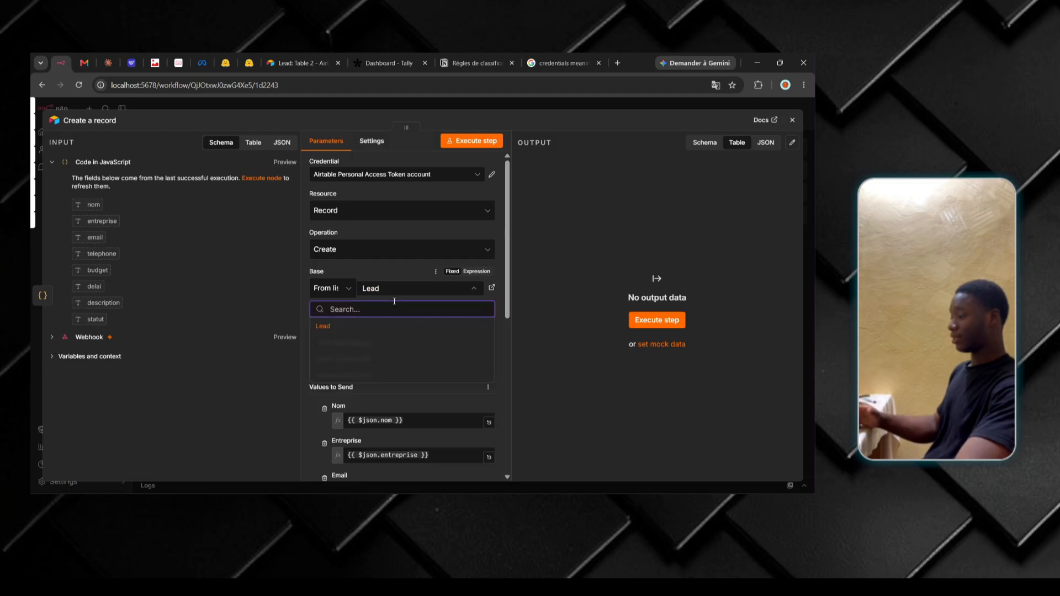
{"action": "left_click", "coordinate": [393, 293]}
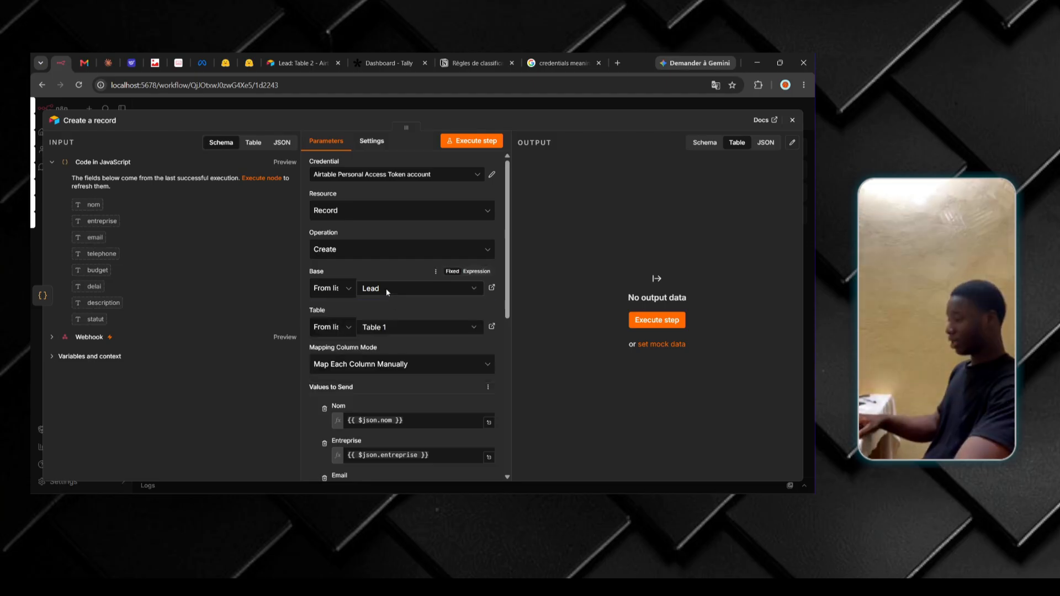
{"action": "left_click", "coordinate": [386, 288]}
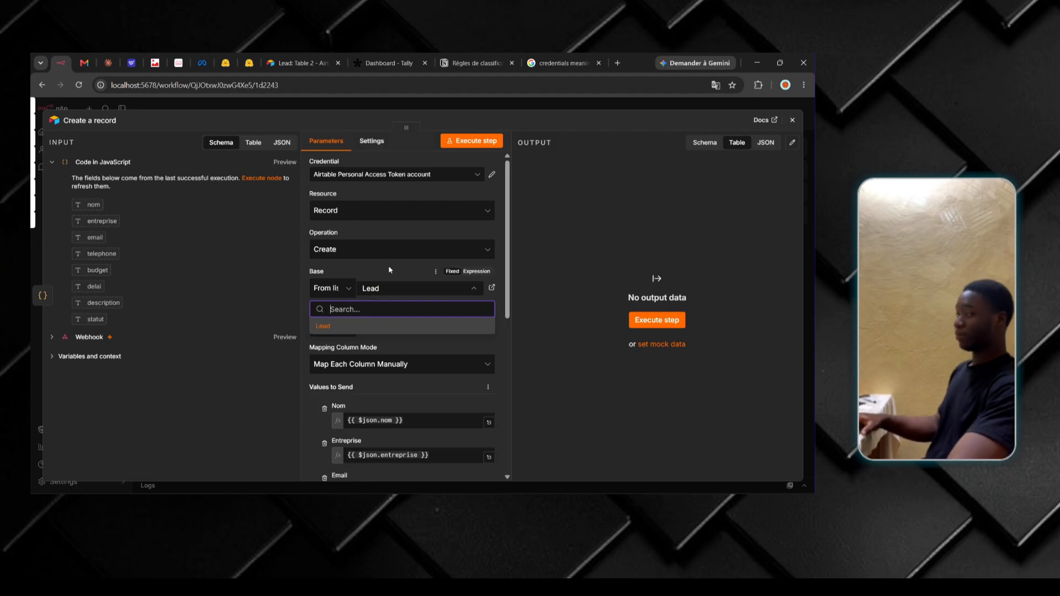
{"action": "left_click", "coordinate": [298, 63]}
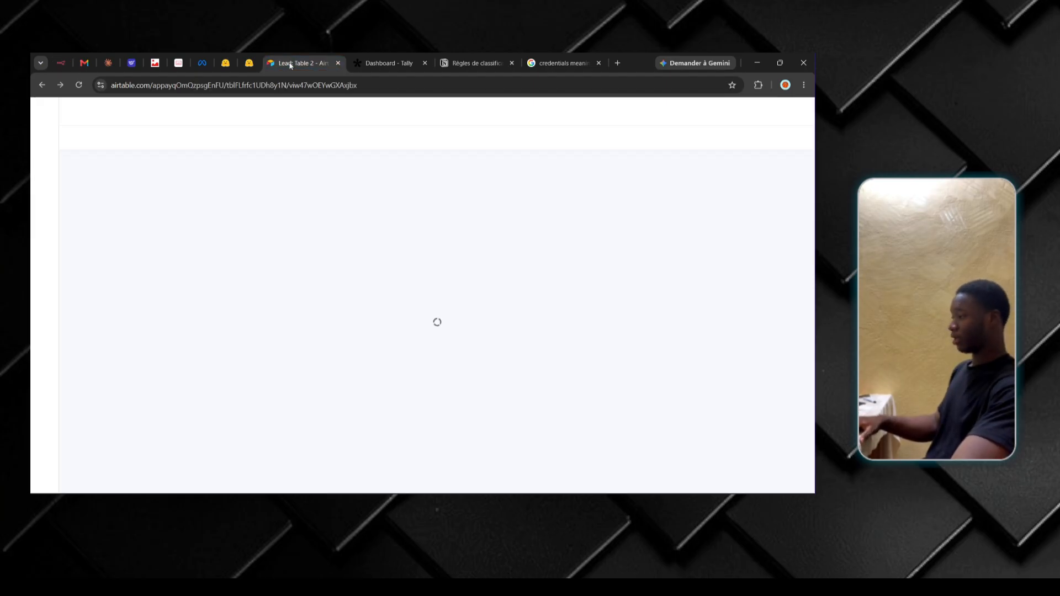
{"action": "left_click", "coordinate": [57, 64]}
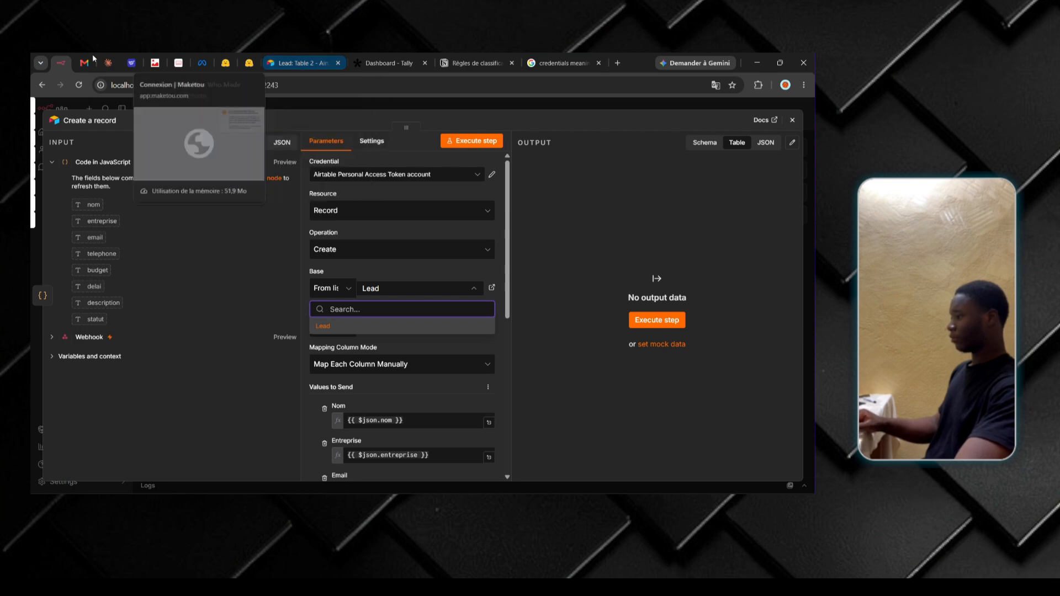
{"action": "left_click", "coordinate": [388, 272]}
{"action": "left_click", "coordinate": [383, 327]}
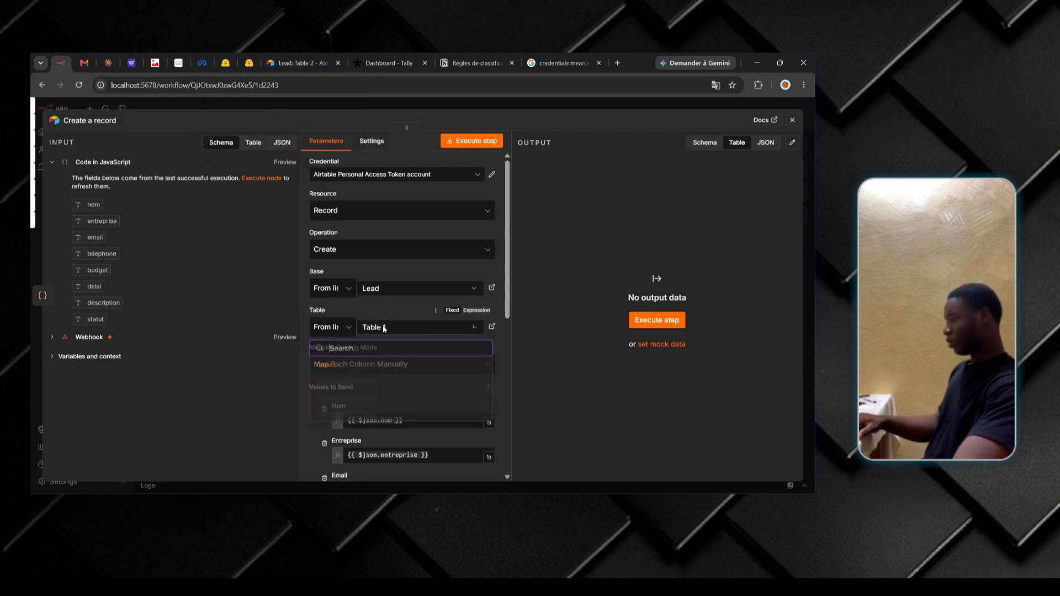
{"action": "left_click", "coordinate": [407, 313]}
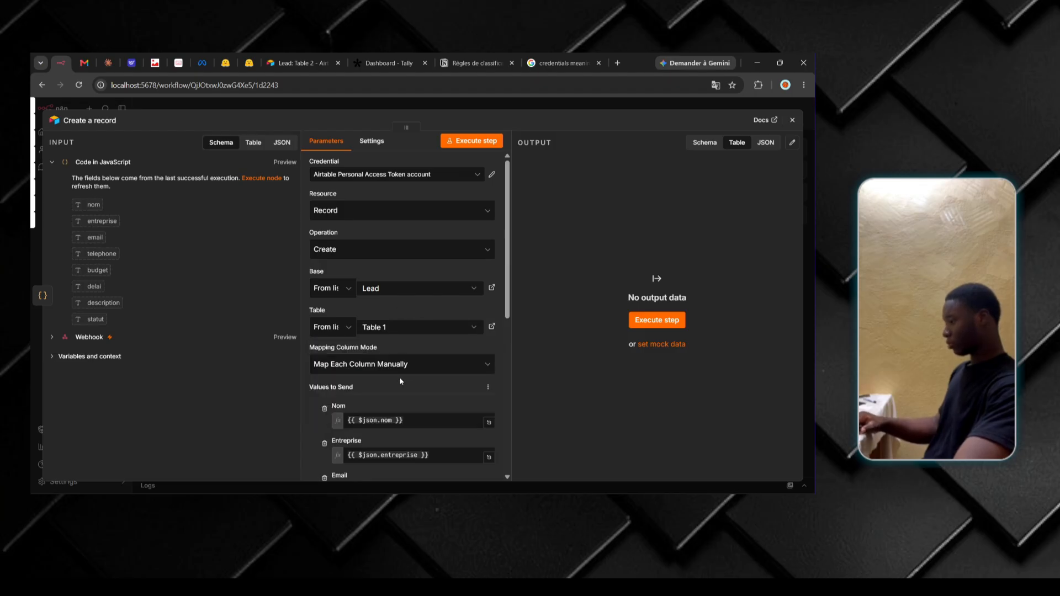
Step: Examine the Map Each Column Manually mode and the column expressions listed under Values to Send
{"action": "scroll", "coordinate": [401, 380], "scroll_direction": "down", "scroll_amount": 3}
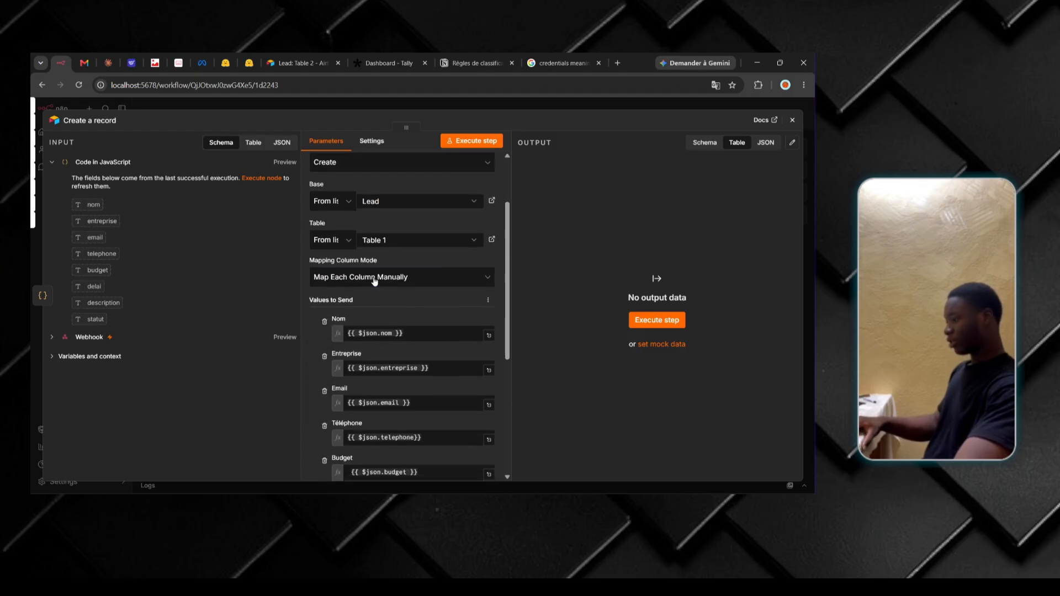
{"action": "left_click", "coordinate": [374, 281]}
{"action": "left_click", "coordinate": [374, 281]}
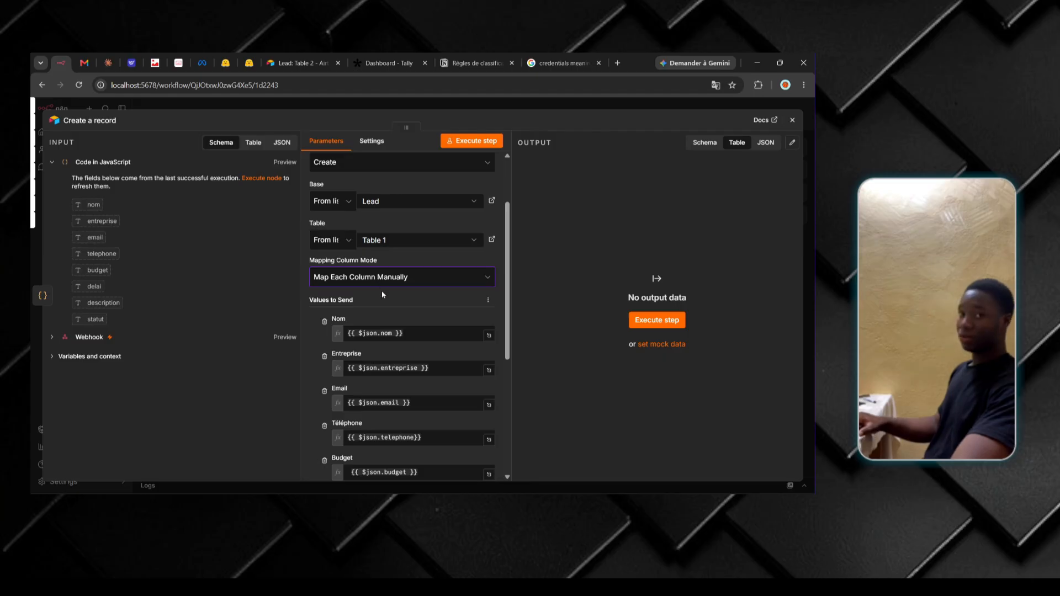
{"action": "scroll", "coordinate": [382, 290], "scroll_direction": "down", "scroll_amount": 2}
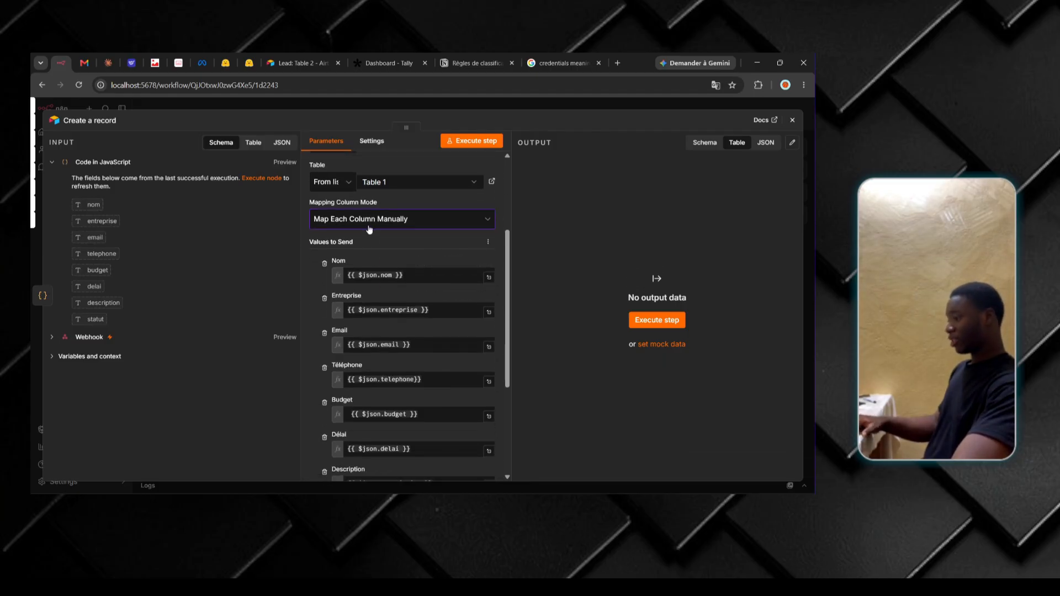
{"action": "scroll", "coordinate": [369, 235], "scroll_direction": "up", "scroll_amount": 2}
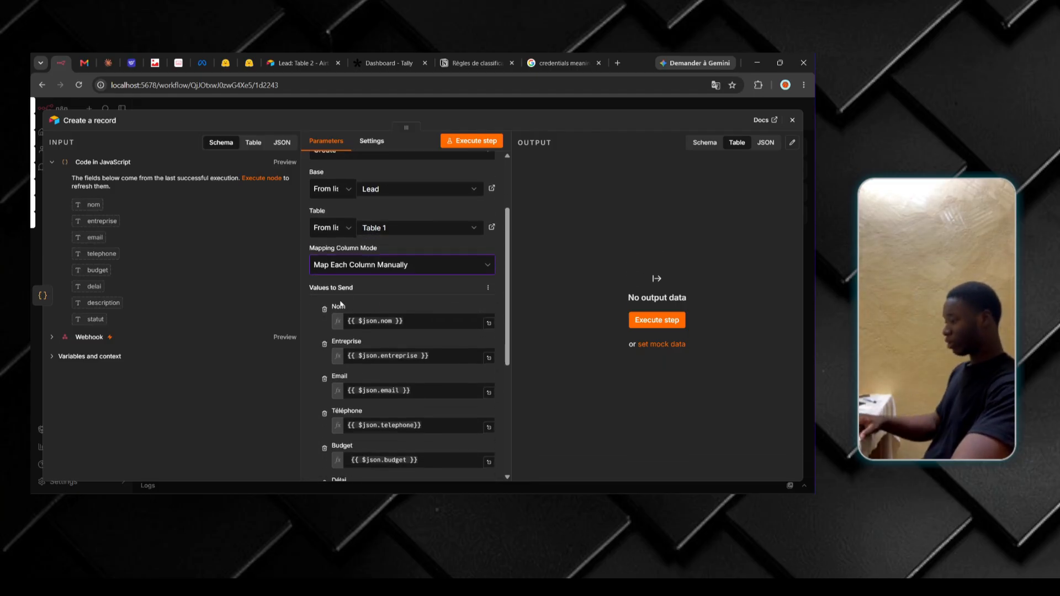
{"action": "scroll", "coordinate": [347, 249], "scroll_direction": "down", "scroll_amount": 2}
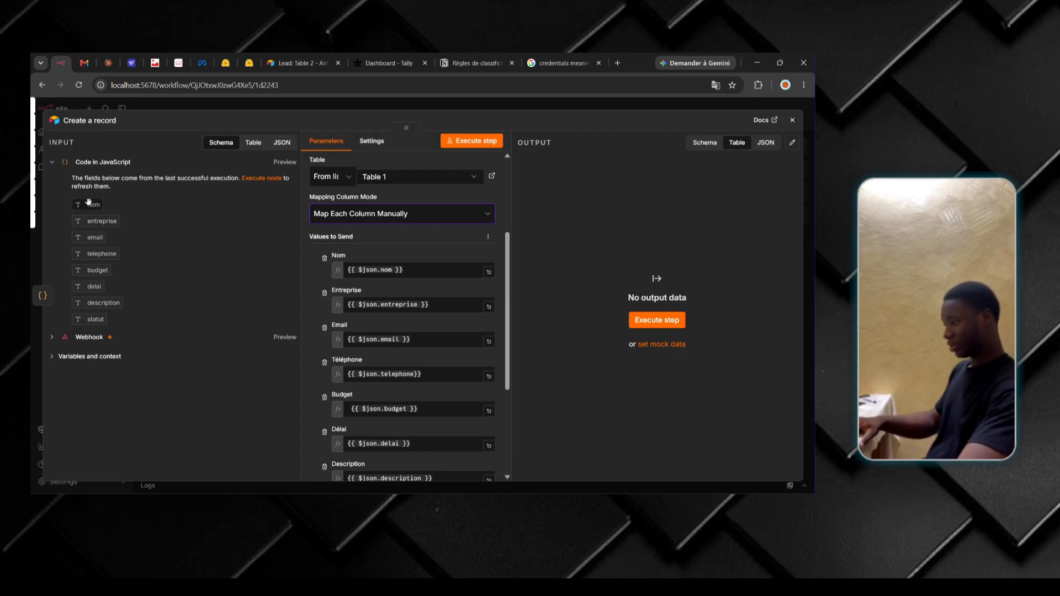
Step: Map the nom input field into the Nom column and delete the duplicate expression so a single {{ $json.nom }} remains
{"action": "left_click_drag", "start_coordinate": [88, 203], "coordinate": [438, 276]}
{"action": "key", "text": "Home"}
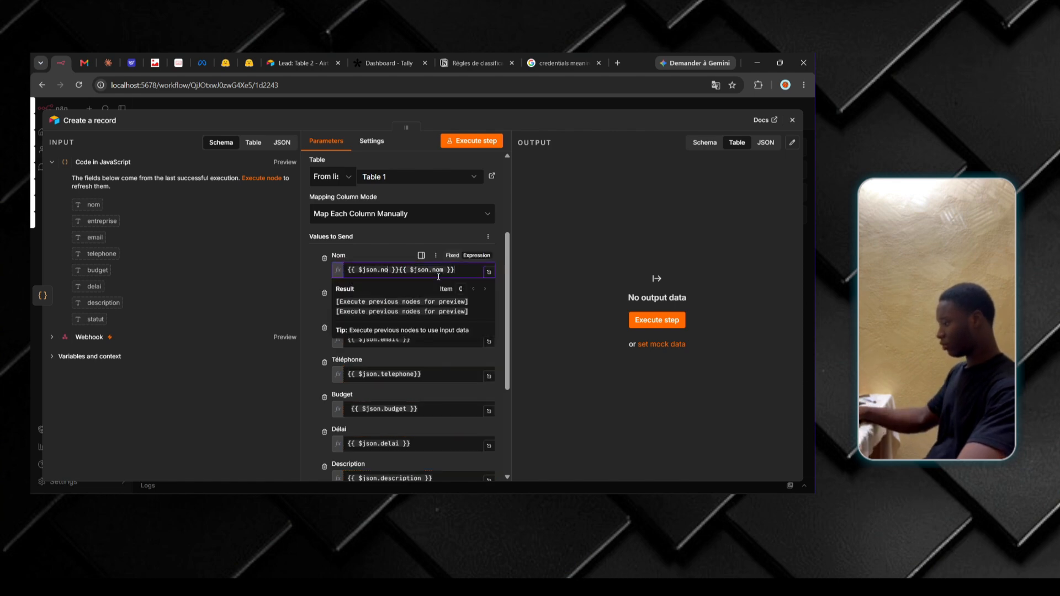
{"action": "key", "text": "Delete"}
{"action": "key", "text": "Delete"}
{"action": "key", "text": "Delete"}
{"action": "key", "text": "Delete"}
{"action": "key", "text": "Delete"}
{"action": "key", "text": "Delete"}
{"action": "key", "text": "Delete"}
{"action": "key", "text": "Delete"}
{"action": "key", "text": "Delete"}
{"action": "key", "text": "Delete"}
{"action": "key", "text": "Delete"}
{"action": "key", "text": "Delete"}
{"action": "key", "text": "Delete"}
{"action": "key", "text": "Delete"}
{"action": "key", "text": "Delete"}
{"action": "key", "text": "Delete"}
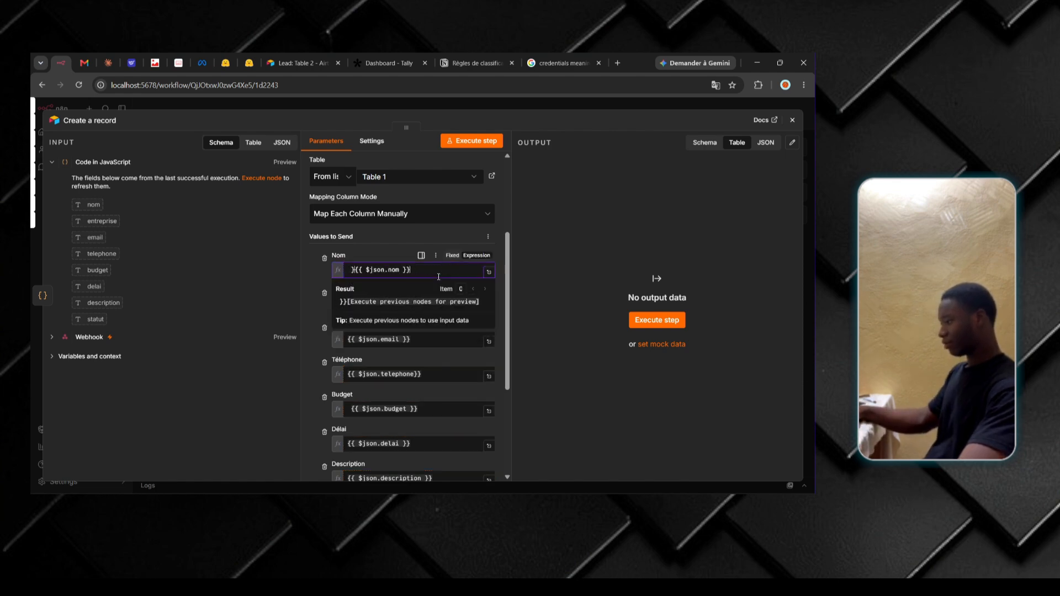
{"action": "left_click", "coordinate": [385, 253]}
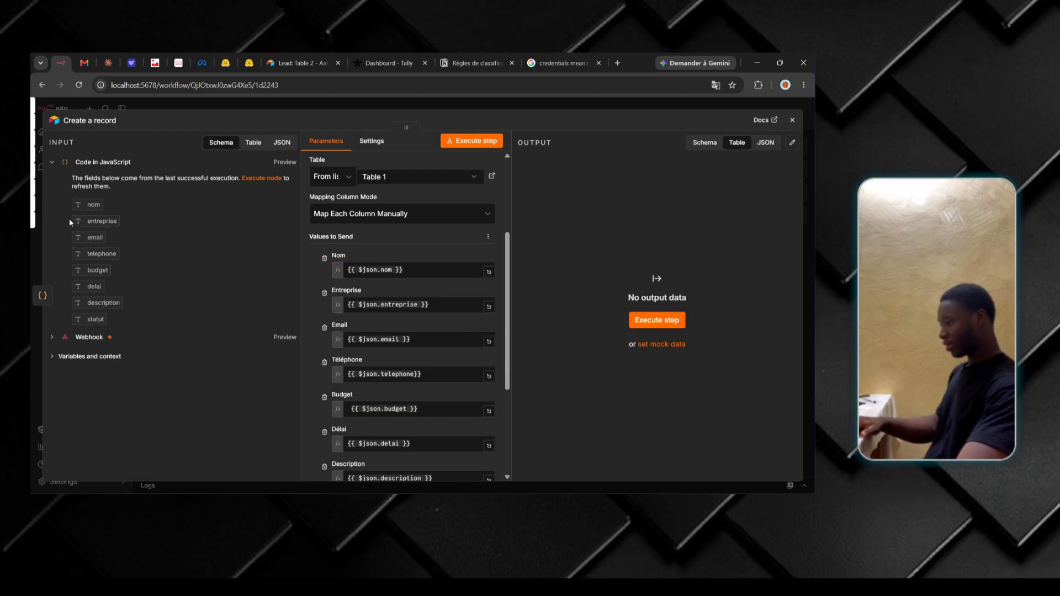
Step: Check the remaining column mappings through to Date de réception, and close the Create a record node
{"action": "scroll", "coordinate": [415, 364], "scroll_direction": "down", "scroll_amount": 3}
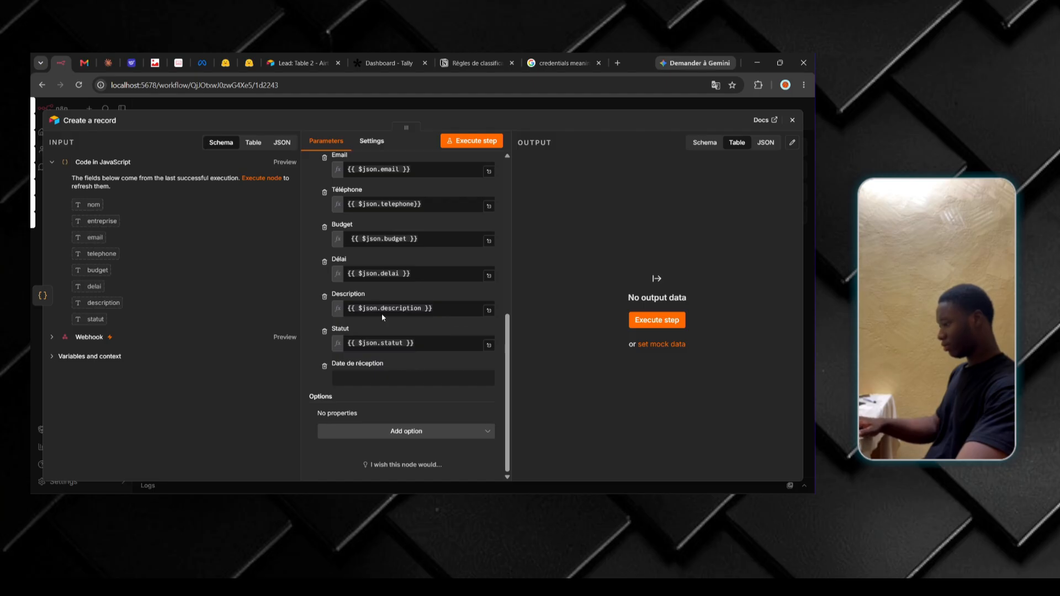
{"action": "left_click", "coordinate": [793, 120]}
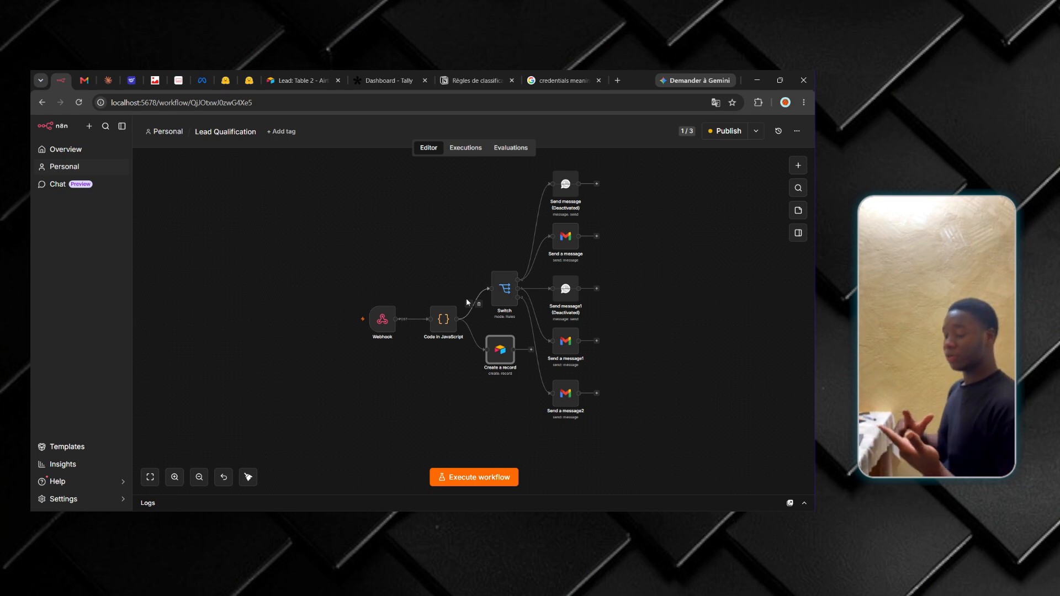
Step: Inspect the Switch node's three routing rules for the statuts chaud, tiède and froid, and close the node
{"action": "double_click", "coordinate": [504, 292]}
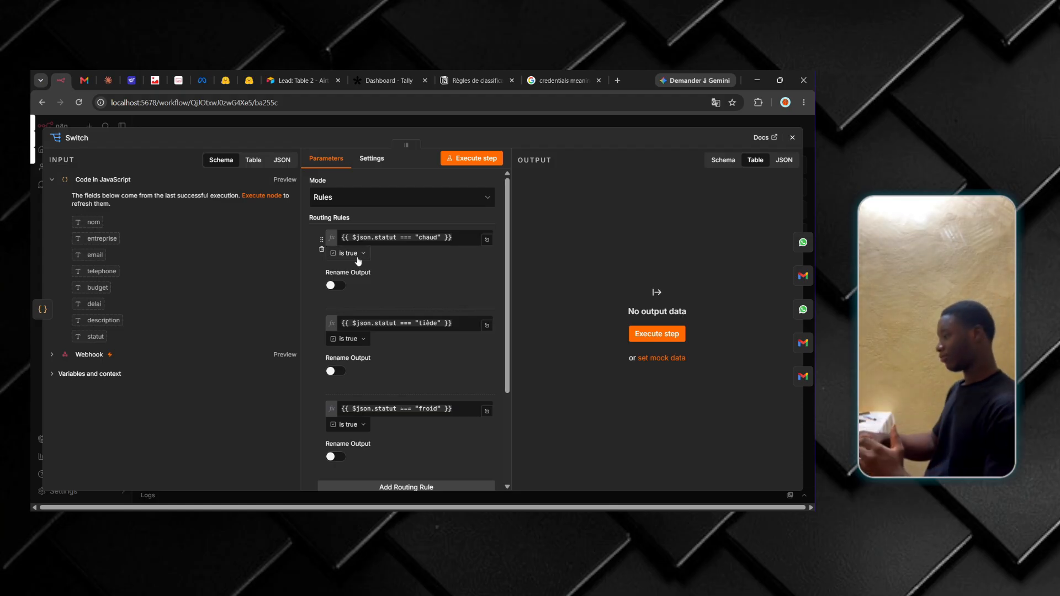
{"action": "scroll", "coordinate": [358, 261], "scroll_direction": "down", "scroll_amount": 1}
{"action": "scroll", "coordinate": [365, 254], "scroll_direction": "up", "scroll_amount": 1}
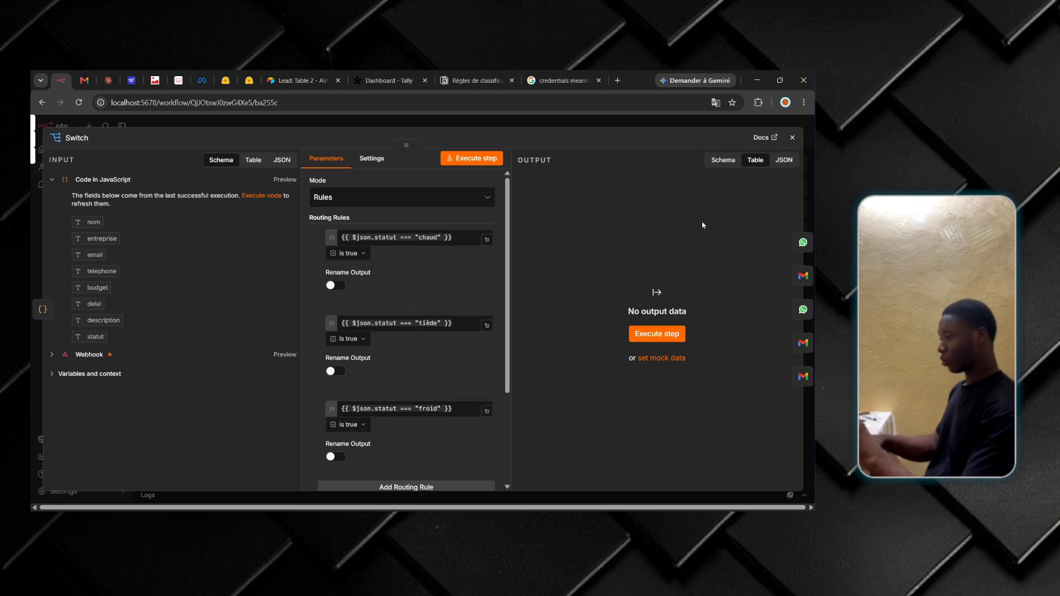
{"action": "left_click", "coordinate": [792, 141]}
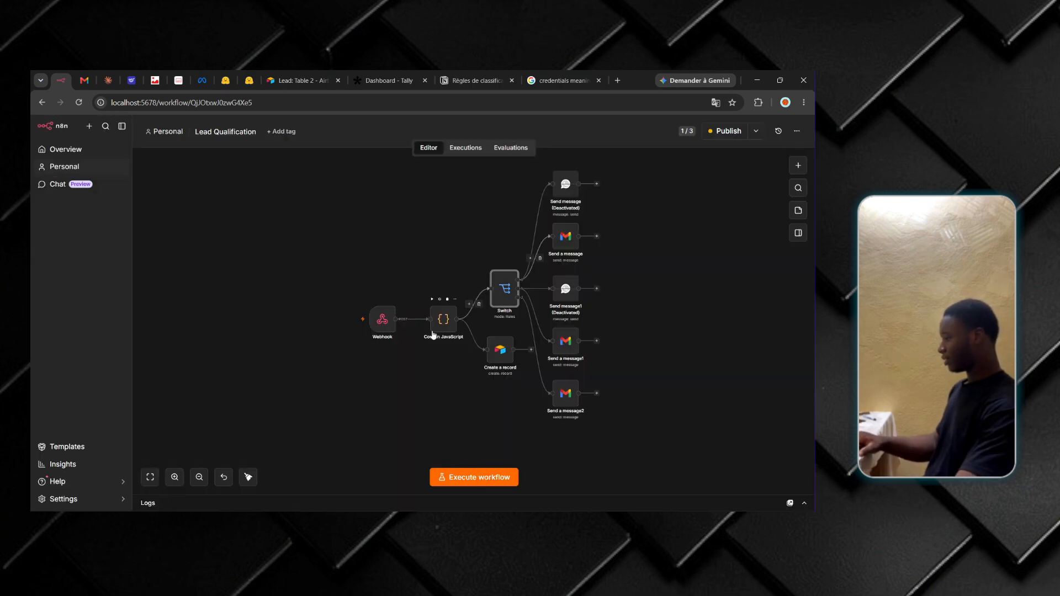
Step: In the Jul 23, 17:53:58 execution, check the Code in JavaScript node's output through to the statut column
{"action": "left_click", "coordinate": [465, 148]}
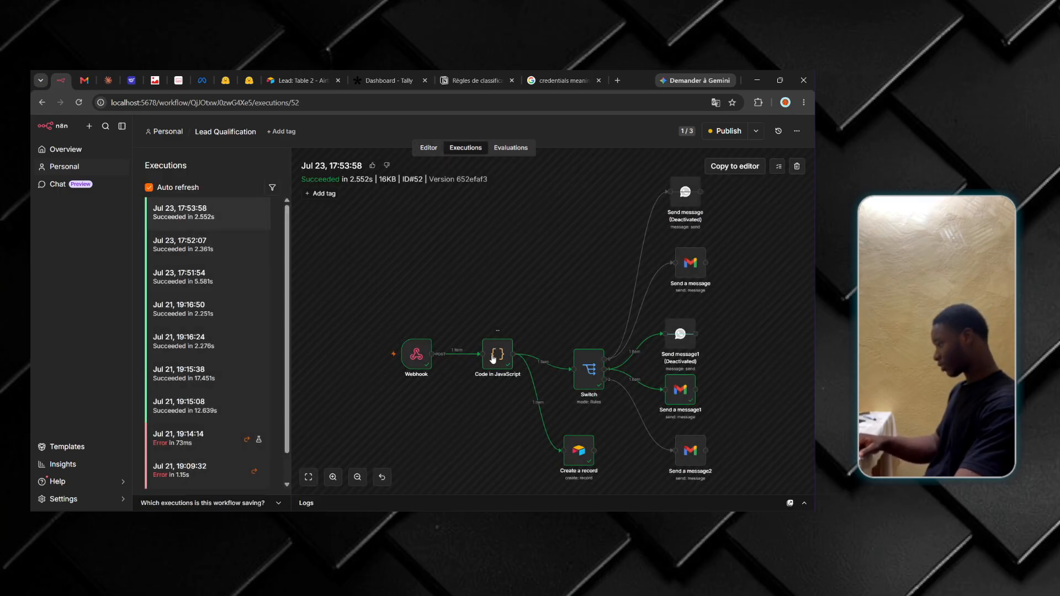
{"action": "double_click", "coordinate": [493, 359]}
{"action": "scroll", "coordinate": [773, 247], "scroll_direction": "right", "scroll_amount": 5}
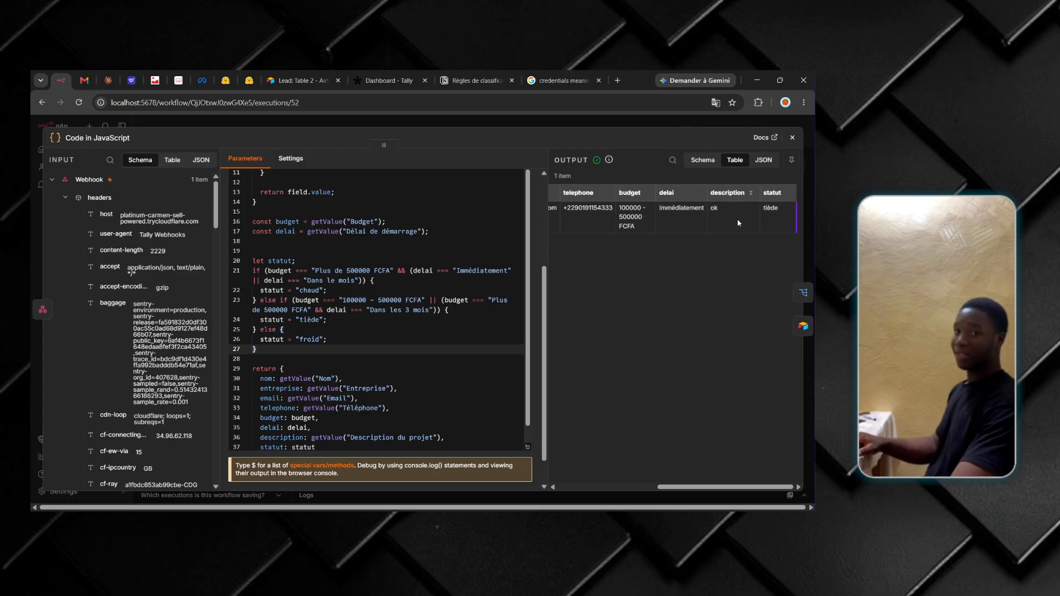
{"action": "left_click", "coordinate": [792, 137]}
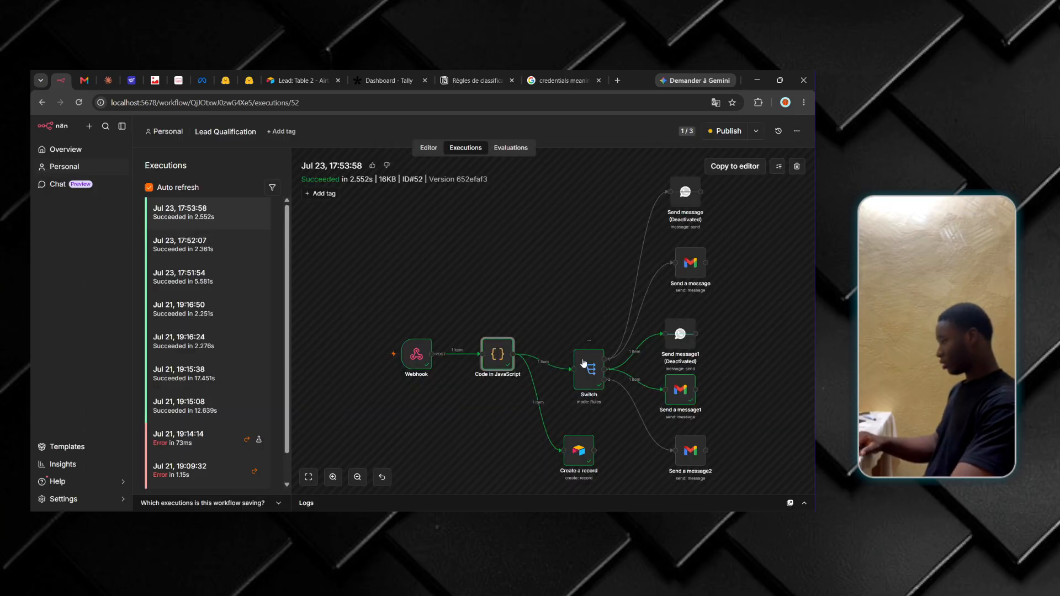
Step: Compare the Switch node's routing rules with its input statut and output branches in the same execution, and close the node
{"action": "double_click", "coordinate": [583, 363]}
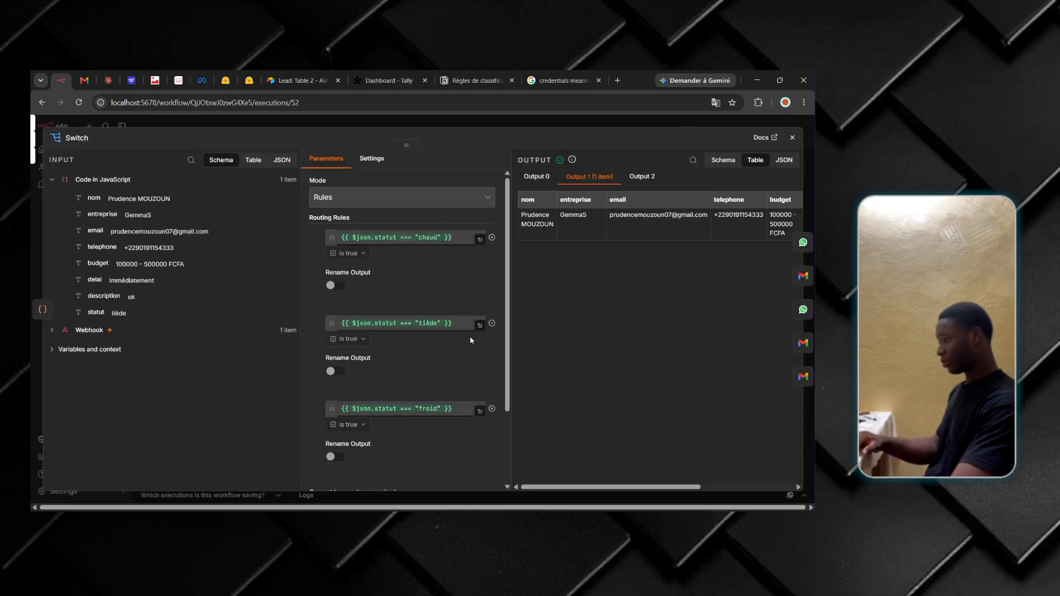
{"action": "scroll", "coordinate": [661, 265], "scroll_direction": "right", "scroll_amount": 5}
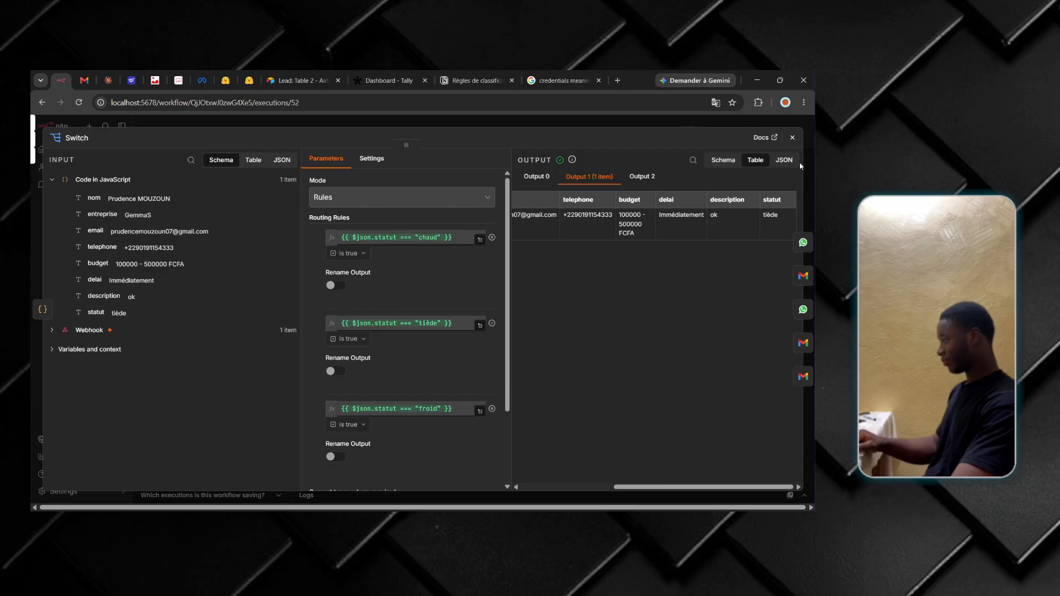
{"action": "left_click", "coordinate": [792, 137]}
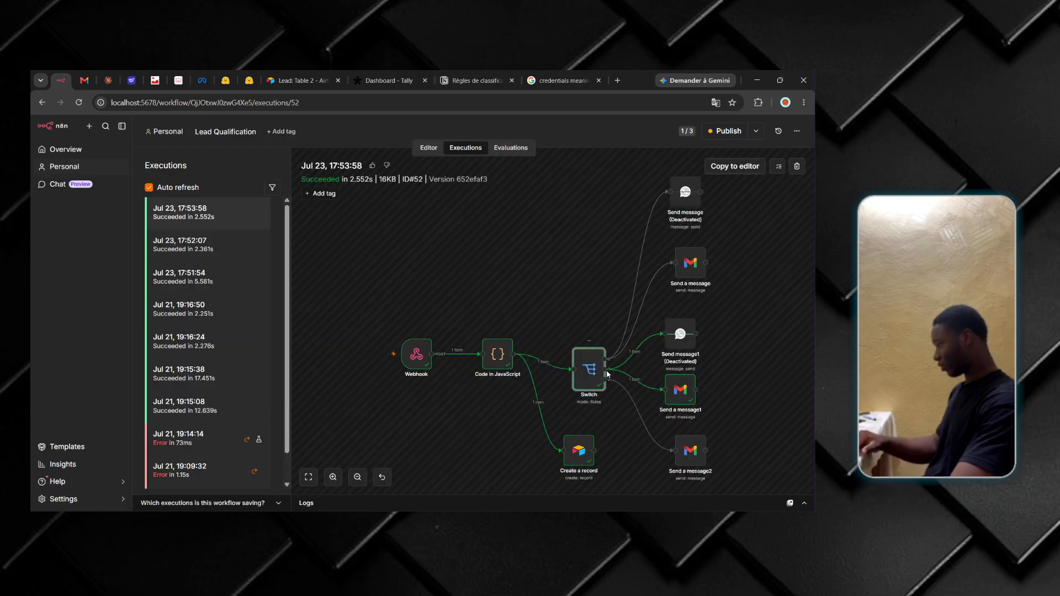
{"action": "double_click", "coordinate": [583, 377]}
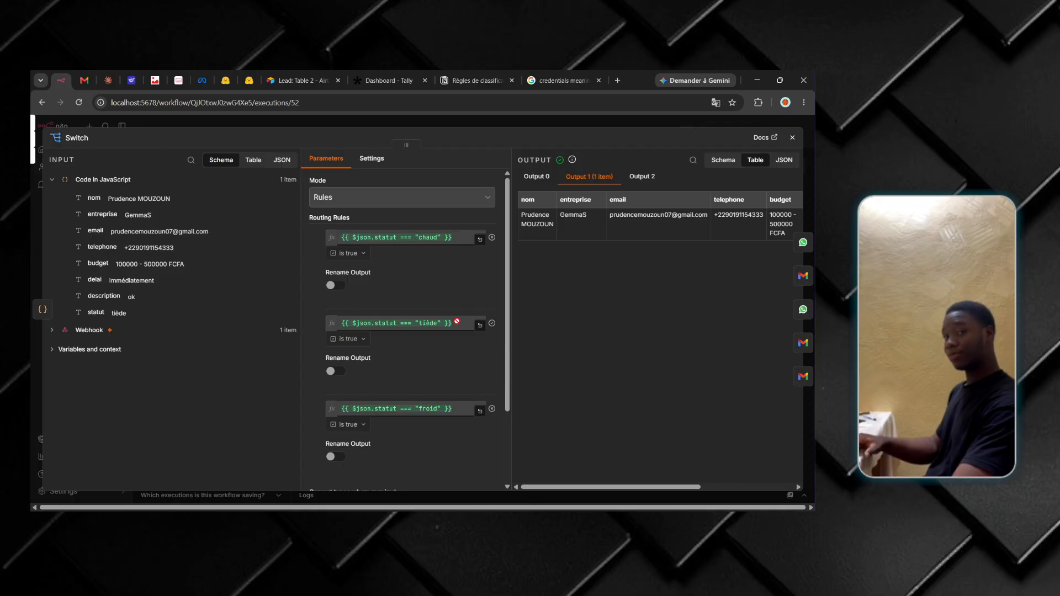
{"action": "left_click", "coordinate": [792, 137]}
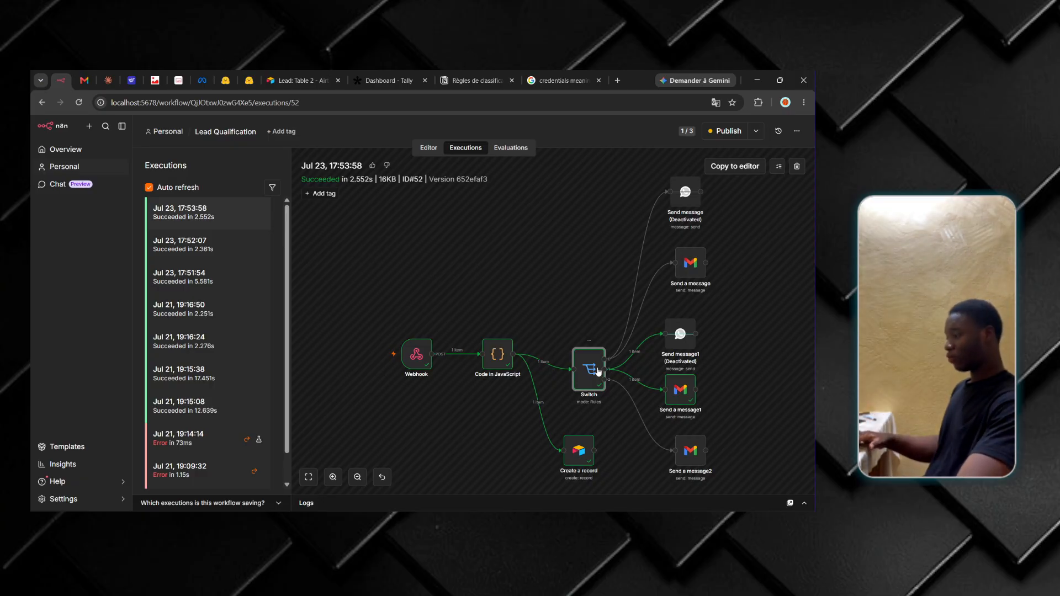
{"action": "double_click", "coordinate": [592, 374]}
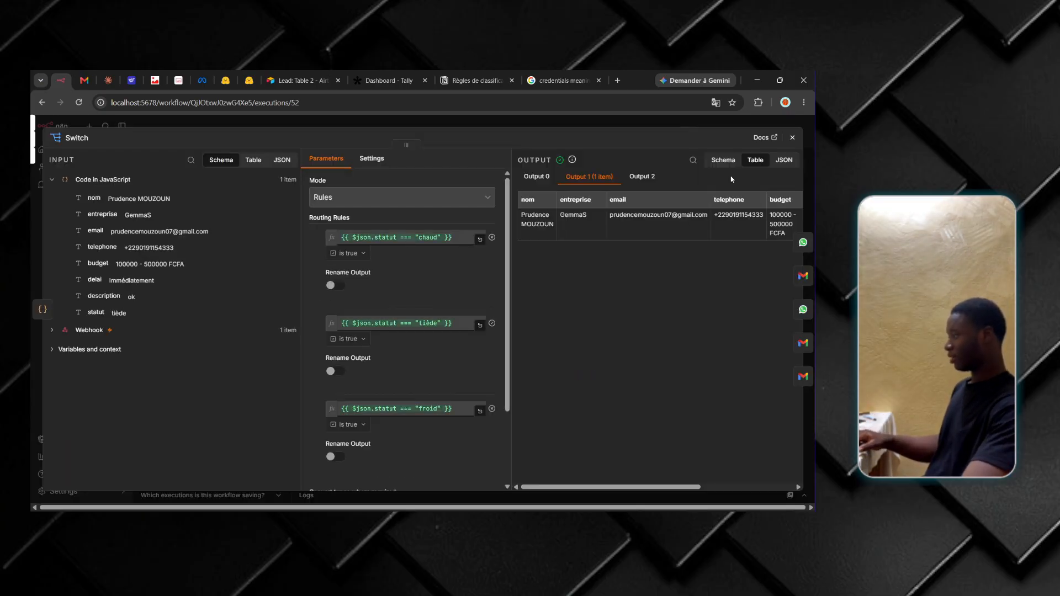
{"action": "left_click", "coordinate": [792, 137]}
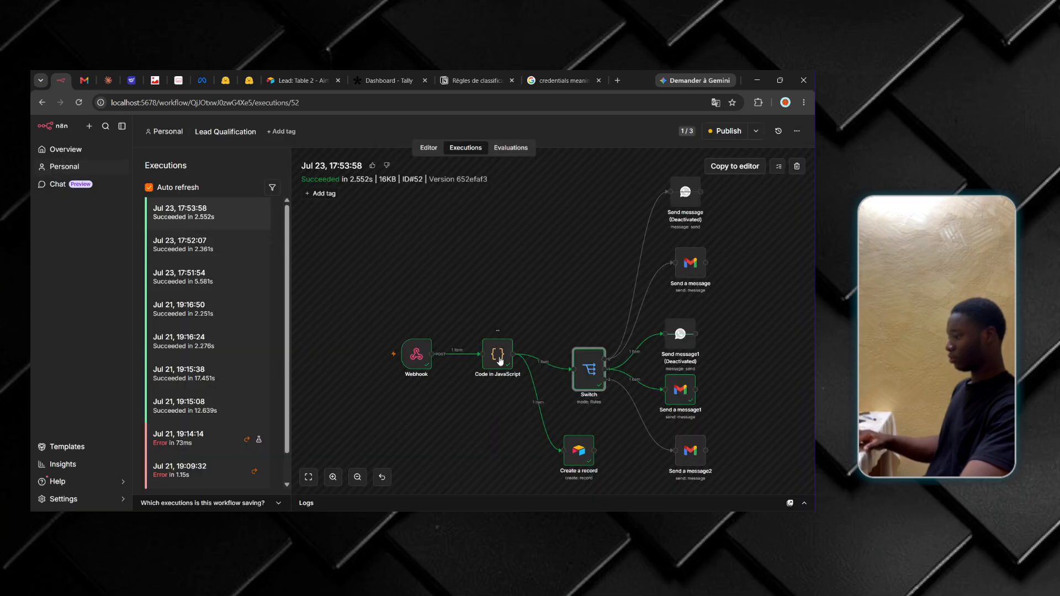
Step: Recheck the executed Code in JavaScript node's budget, delai and statut outputs against the script's classification conditions
{"action": "double_click", "coordinate": [498, 357]}
{"action": "scroll", "coordinate": [656, 327], "scroll_direction": "right", "scroll_amount": 1}
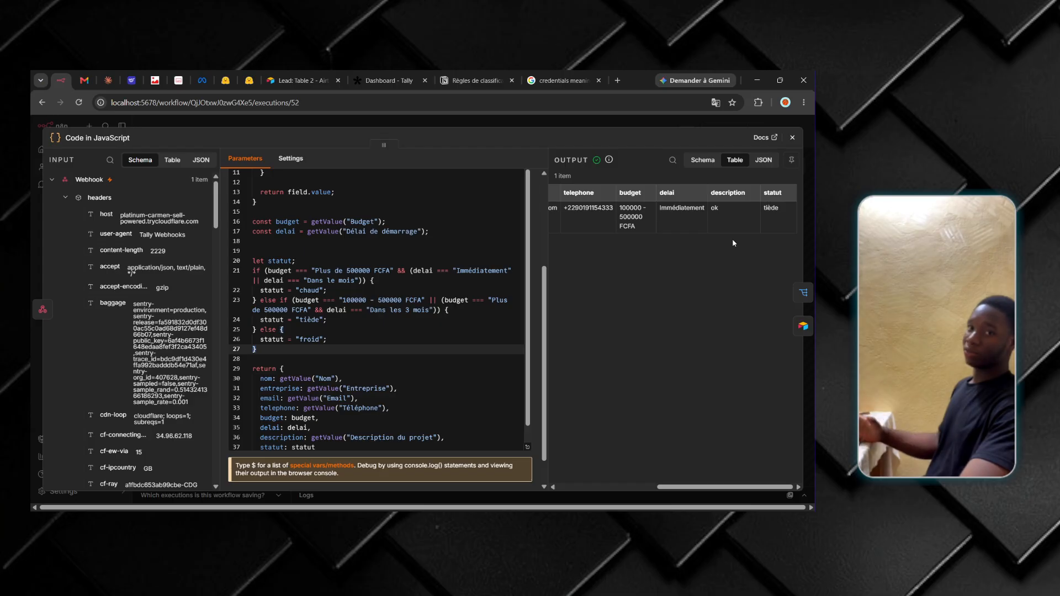
{"action": "left_click", "coordinate": [792, 138]}
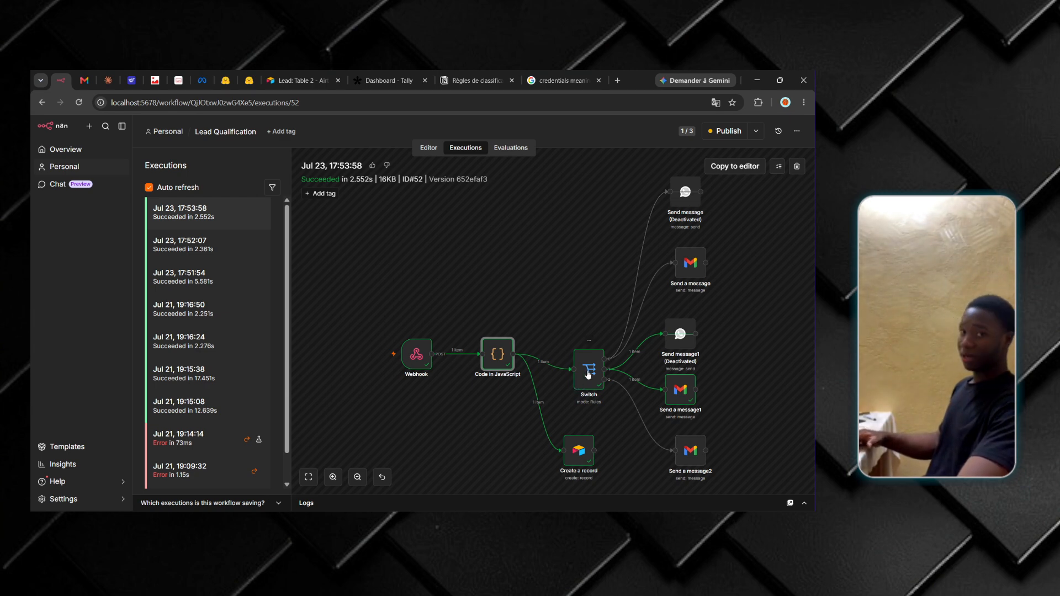
Step: Review which output branch of the executed Switch node receives the lead, and return to the workflow editor
{"action": "double_click", "coordinate": [588, 375]}
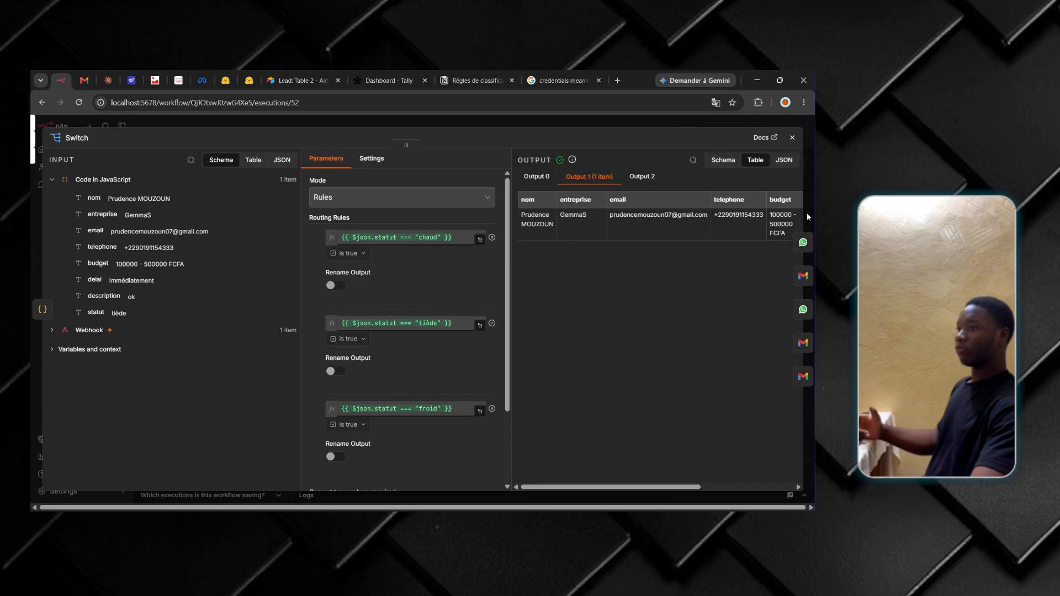
{"action": "left_click", "coordinate": [793, 138]}
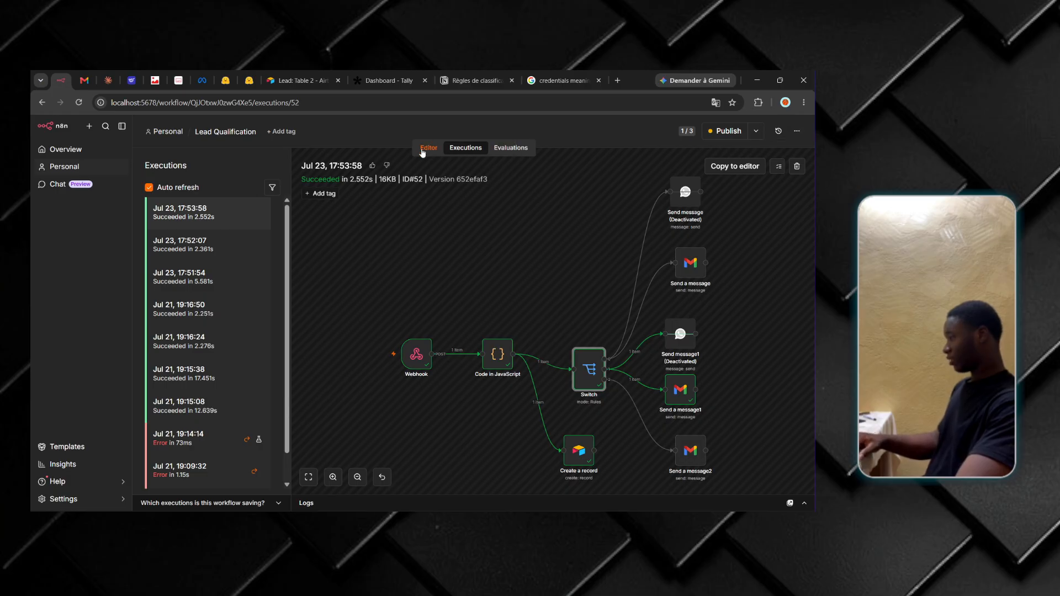
{"action": "left_click", "coordinate": [428, 148]}
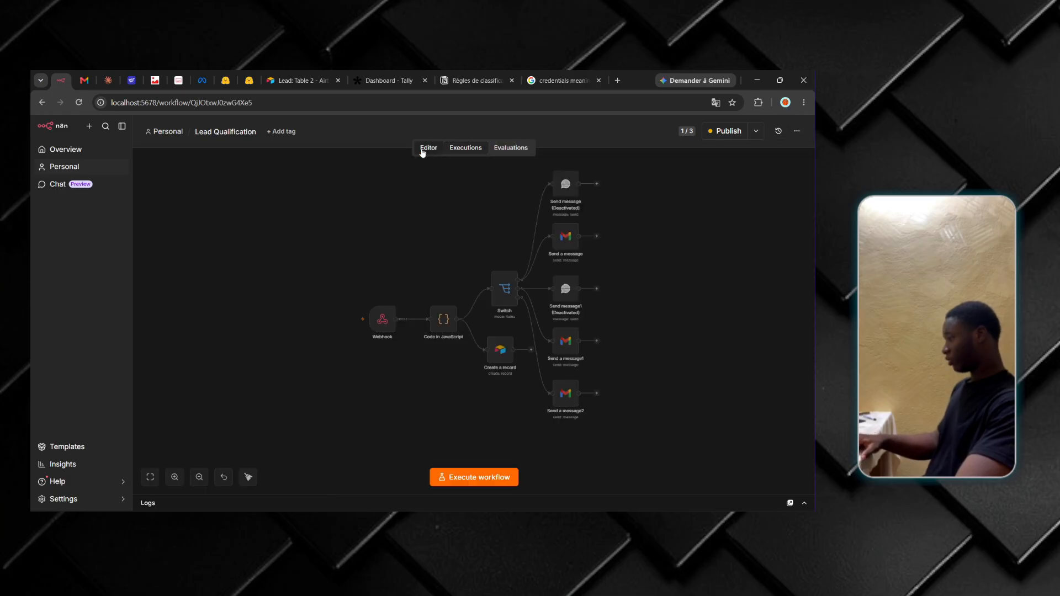
Step: In the first Gmail Send a message node, examine the fields required for a new Gmail OAuth2 credential, close it unsaved and recheck the node's parameters
{"action": "left_click", "coordinate": [566, 239]}
{"action": "double_click", "coordinate": [566, 239]}
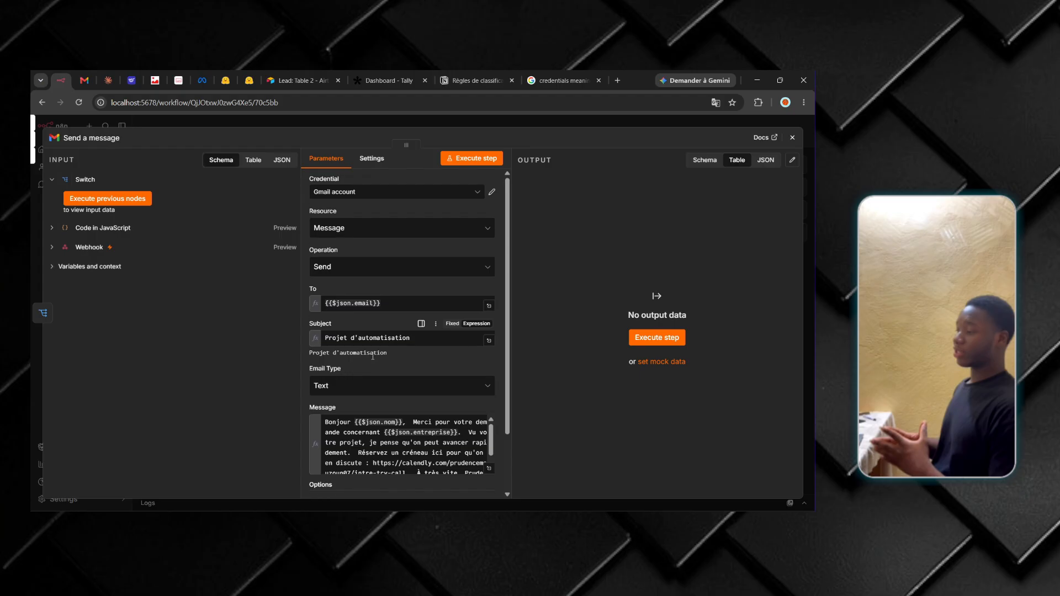
{"action": "left_click", "coordinate": [453, 197]}
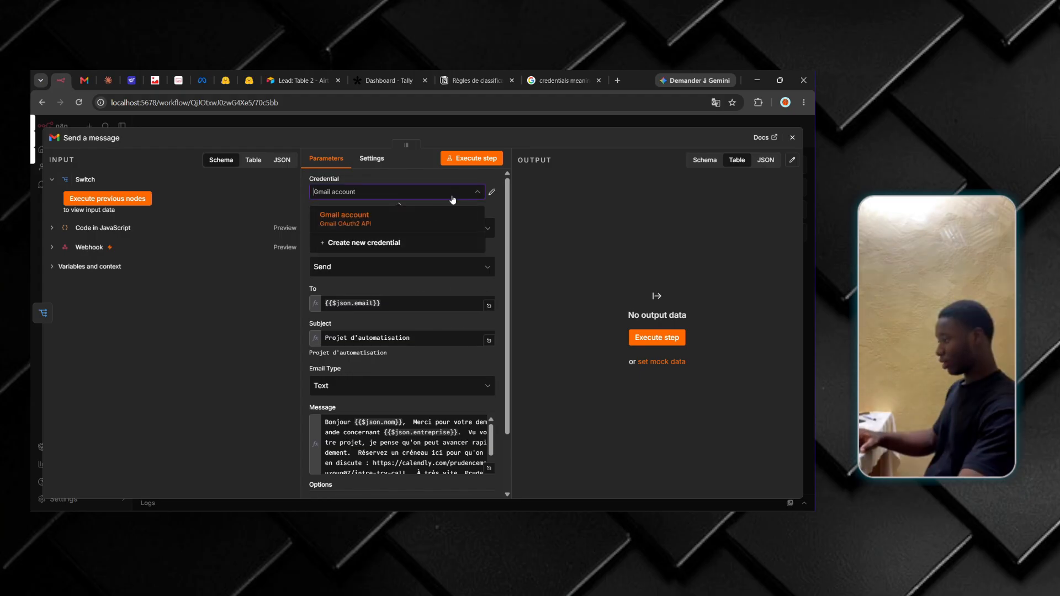
{"action": "left_click", "coordinate": [360, 245]}
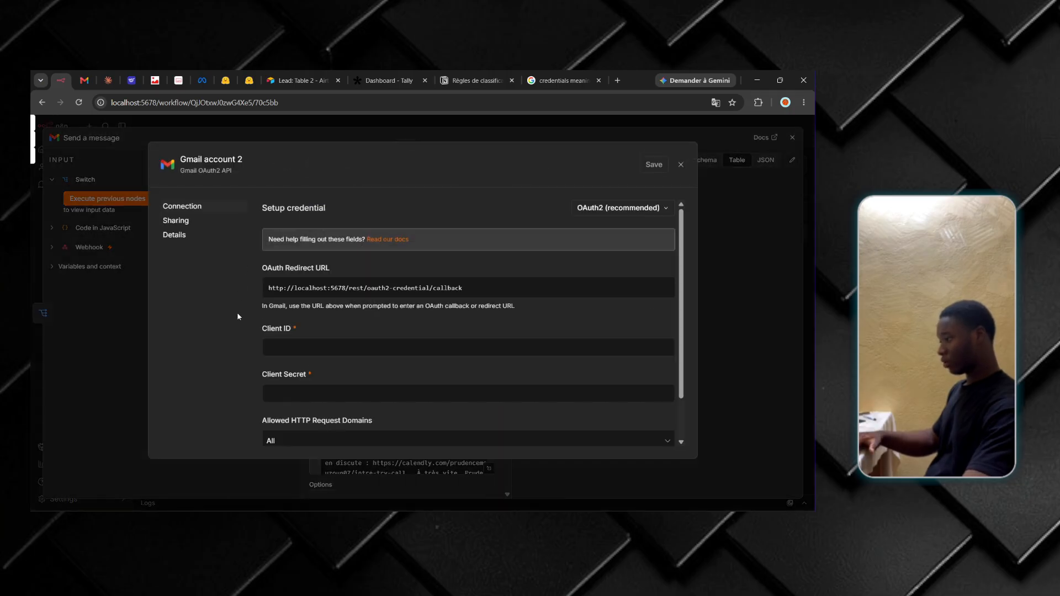
{"action": "scroll", "coordinate": [320, 302], "scroll_direction": "down", "scroll_amount": 1}
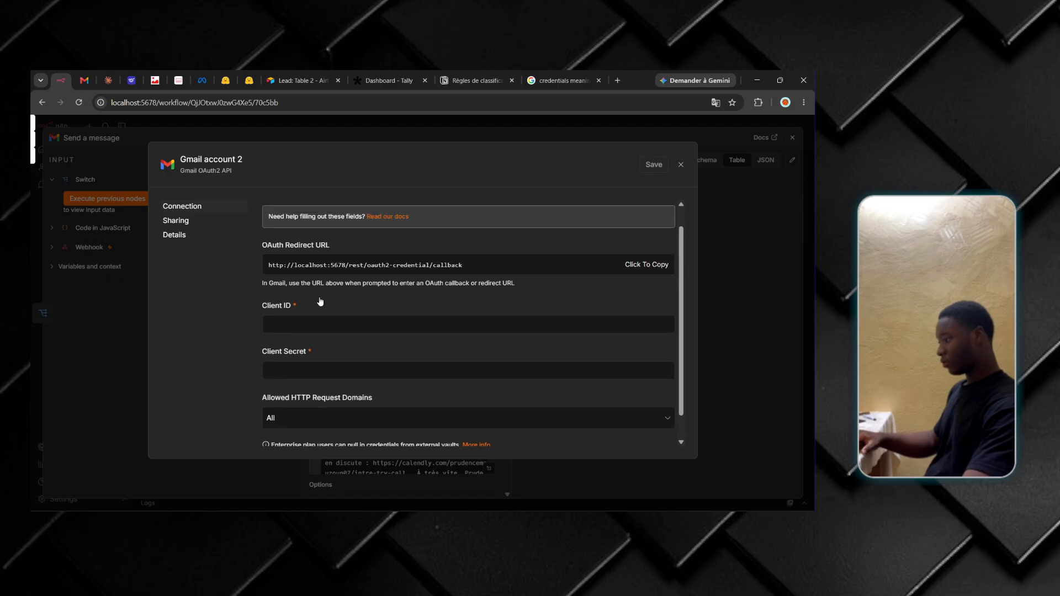
{"action": "scroll", "coordinate": [320, 302], "scroll_direction": "up", "scroll_amount": 1}
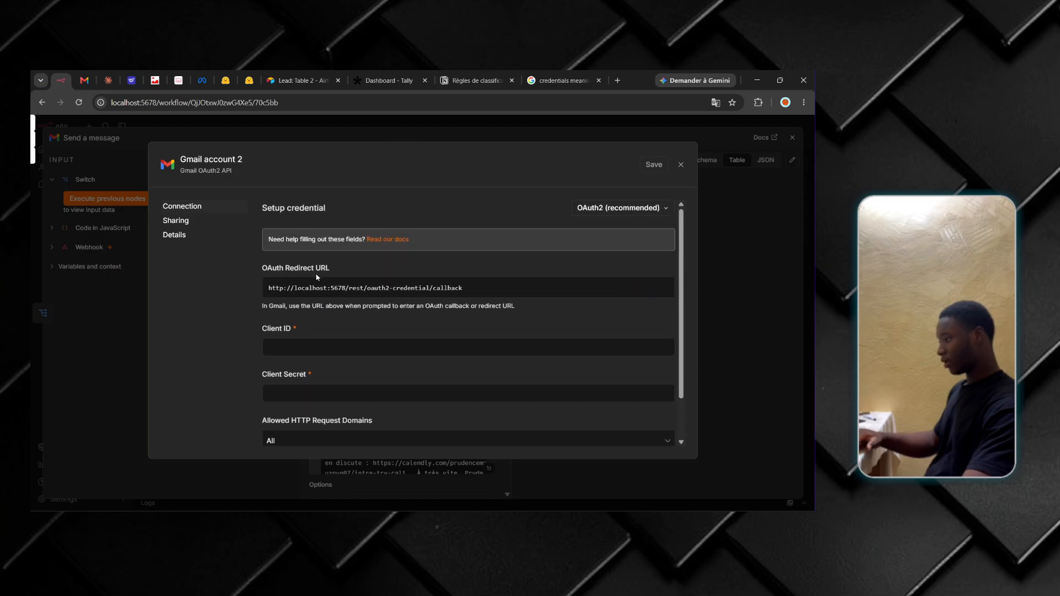
{"action": "scroll", "coordinate": [298, 323], "scroll_direction": "down", "scroll_amount": 2}
{"action": "scroll", "coordinate": [300, 325], "scroll_direction": "up", "scroll_amount": 2}
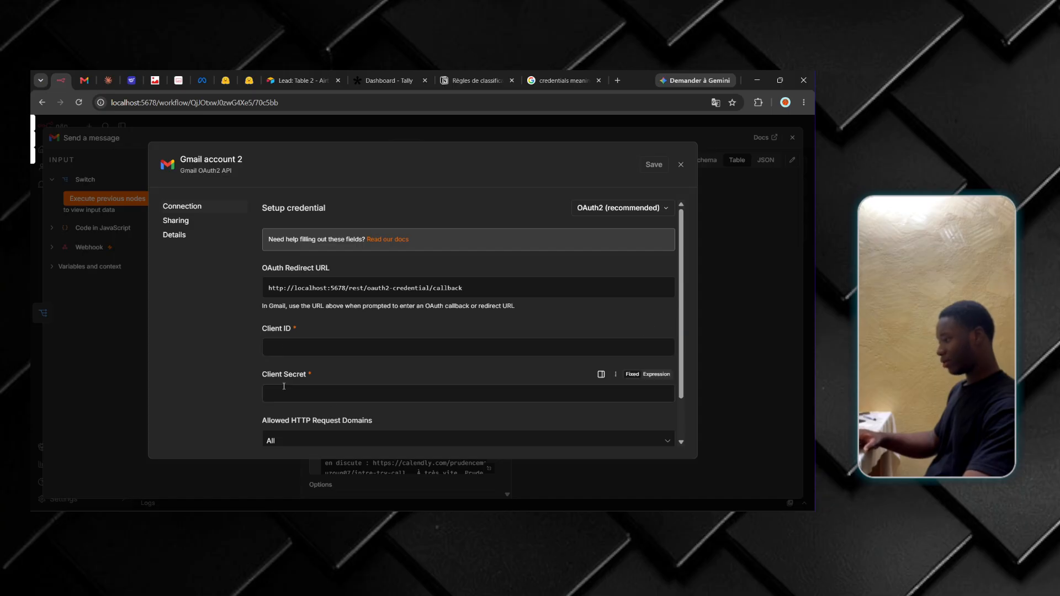
{"action": "scroll", "coordinate": [356, 371], "scroll_direction": "down", "scroll_amount": 2}
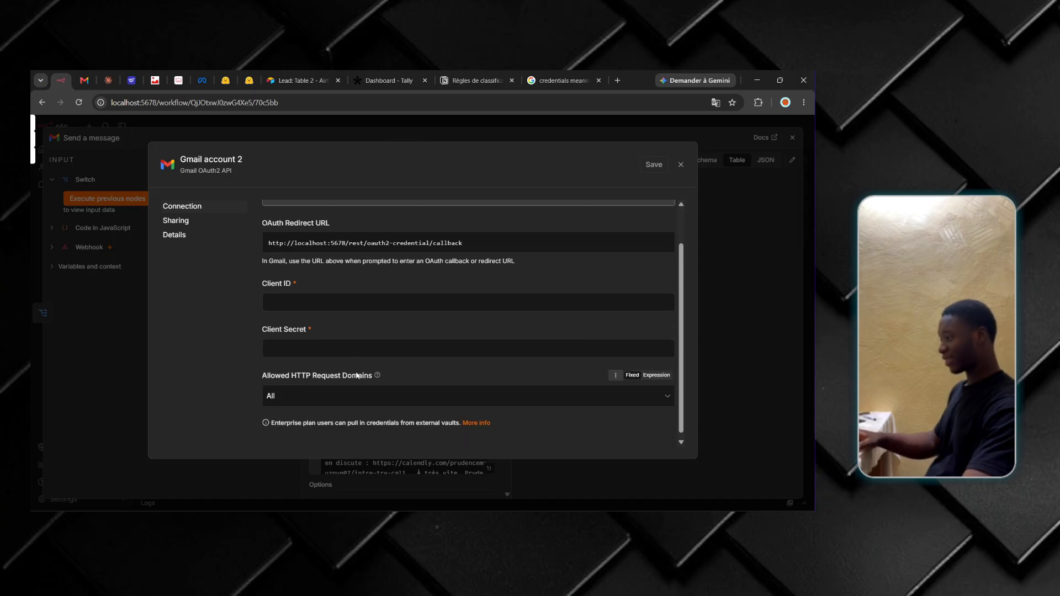
{"action": "scroll", "coordinate": [356, 375], "scroll_direction": "up", "scroll_amount": 2}
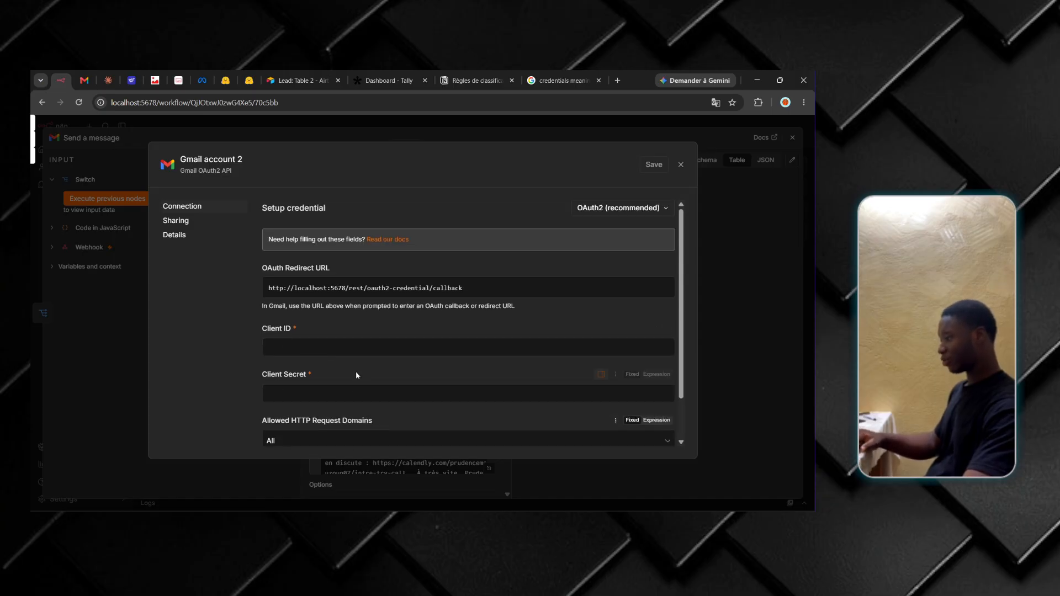
{"action": "left_click", "coordinate": [682, 165]}
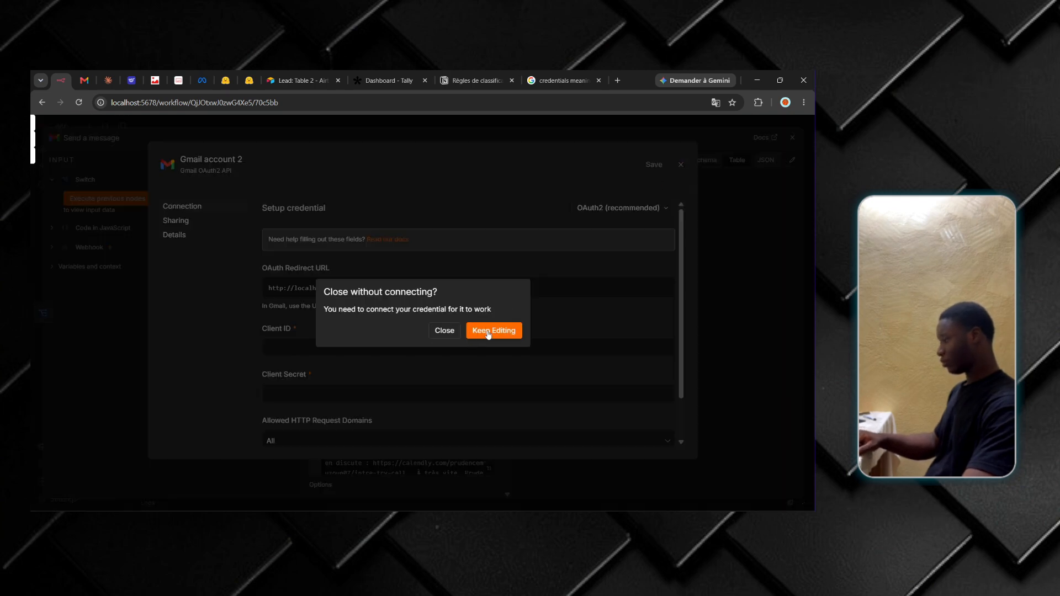
{"action": "left_click", "coordinate": [445, 332]}
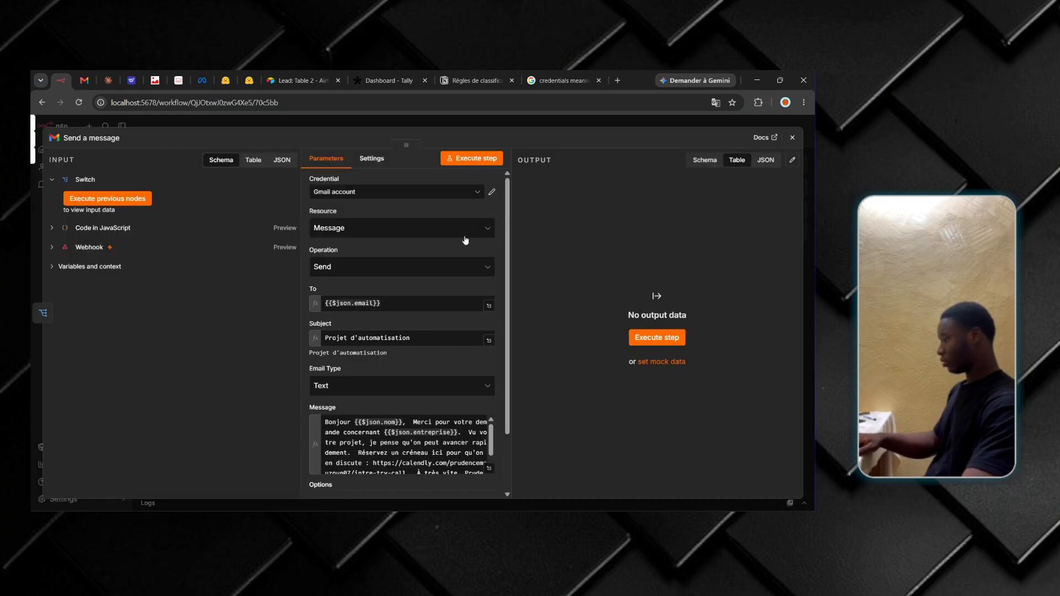
{"action": "scroll", "coordinate": [465, 257], "scroll_direction": "down", "scroll_amount": 2}
{"action": "scroll", "coordinate": [465, 258], "scroll_direction": "up", "scroll_amount": 2}
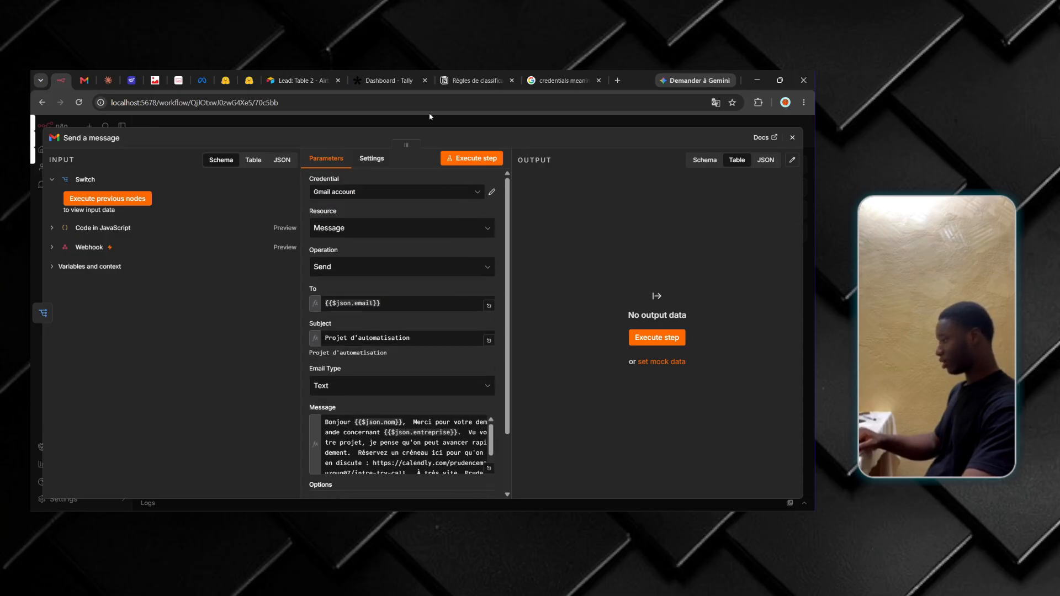
Step: Close the credentials search tab and search Google in a new tab for "gmail documation numéro de téléphonen"
{"action": "left_click", "coordinate": [600, 81]}
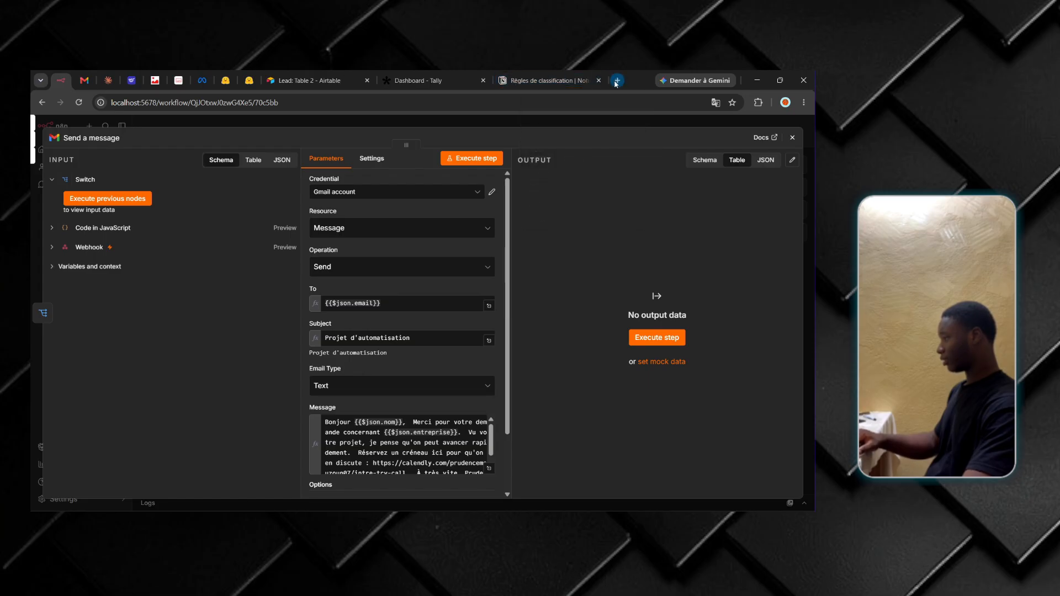
{"action": "left_click", "coordinate": [616, 81]}
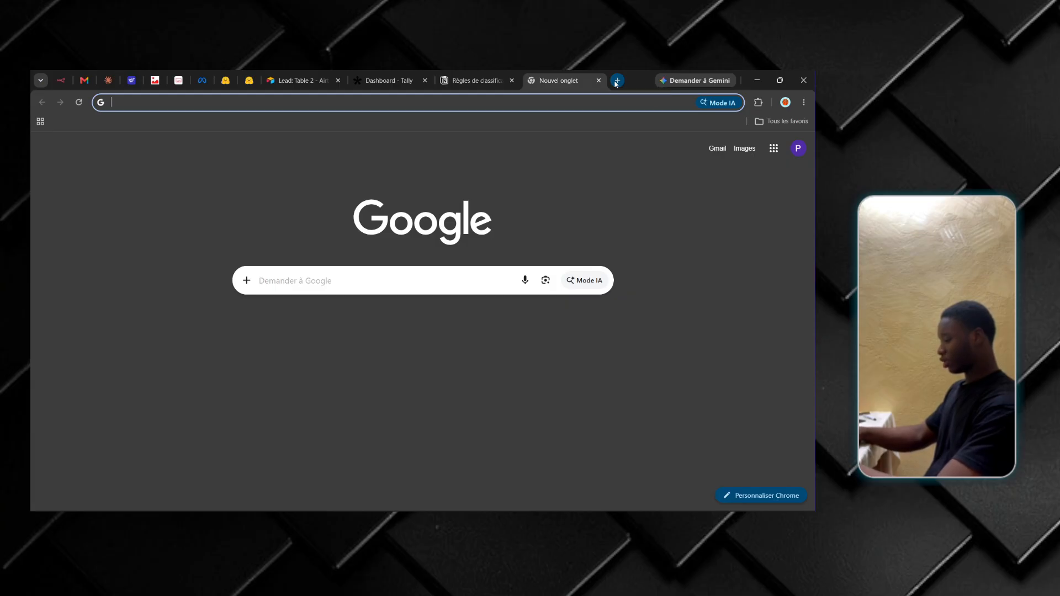
{"action": "type", "text": "hg"}
{"action": "key", "text": "BackSpace"}
{"action": "key", "text": "BackSpace"}
{"action": "type", "text": "g"}
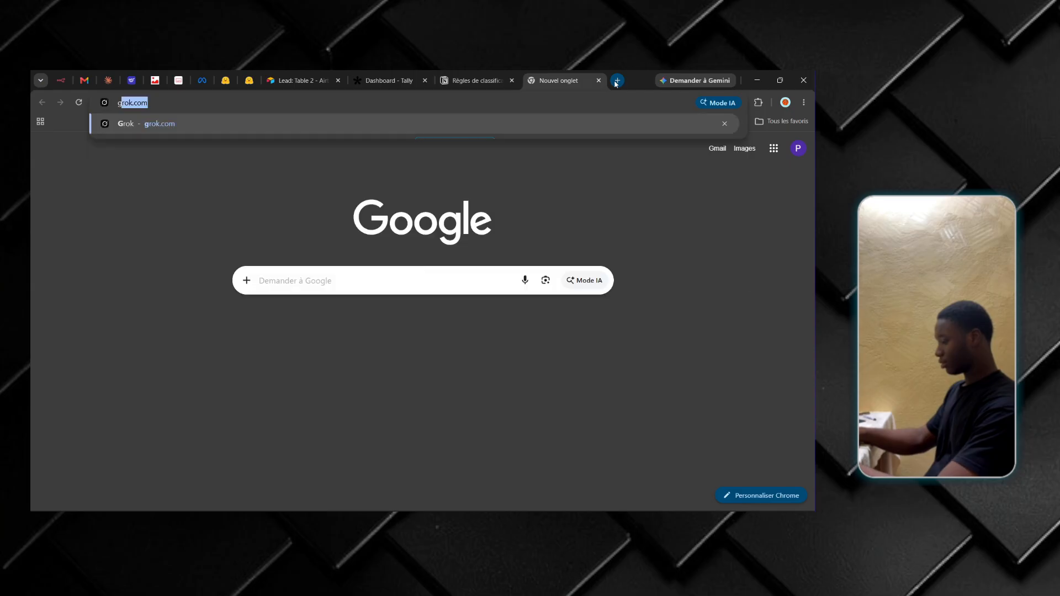
{"action": "type", "text": "mail d"}
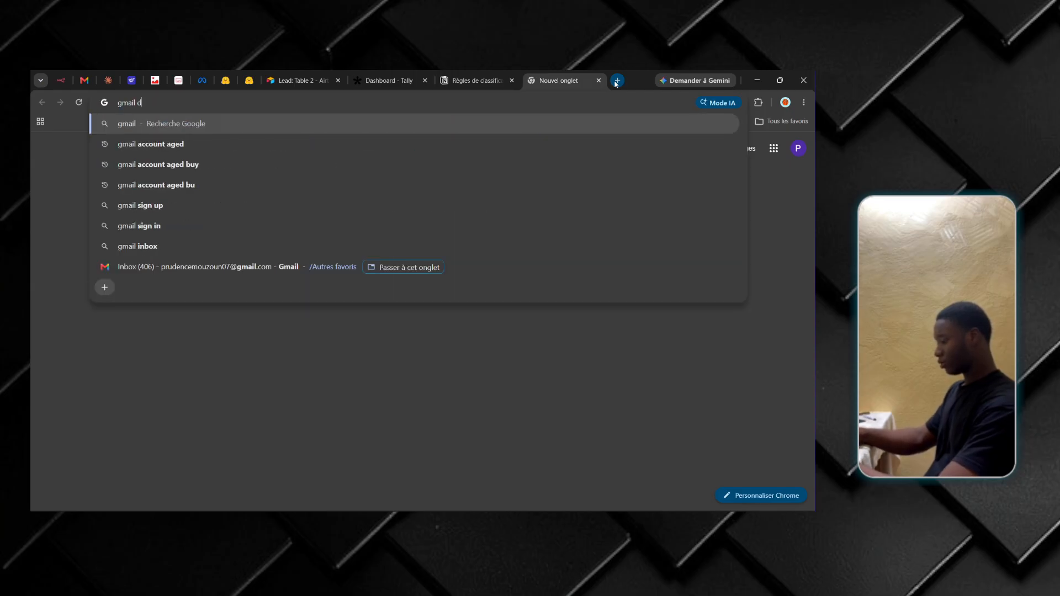
{"action": "type", "text": "ocumation n"}
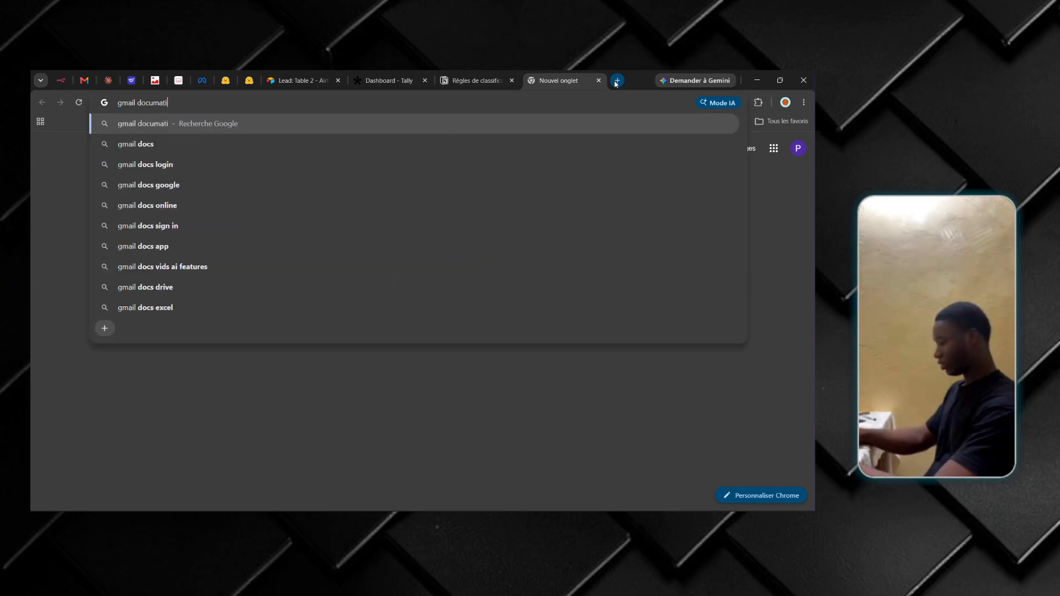
{"action": "key", "text": "Down"}
{"action": "key", "text": "Down"}
{"action": "key", "text": "Down"}
{"action": "key", "text": "Down"}
{"action": "type", "text": "n"}
{"action": "key", "text": "Return"}
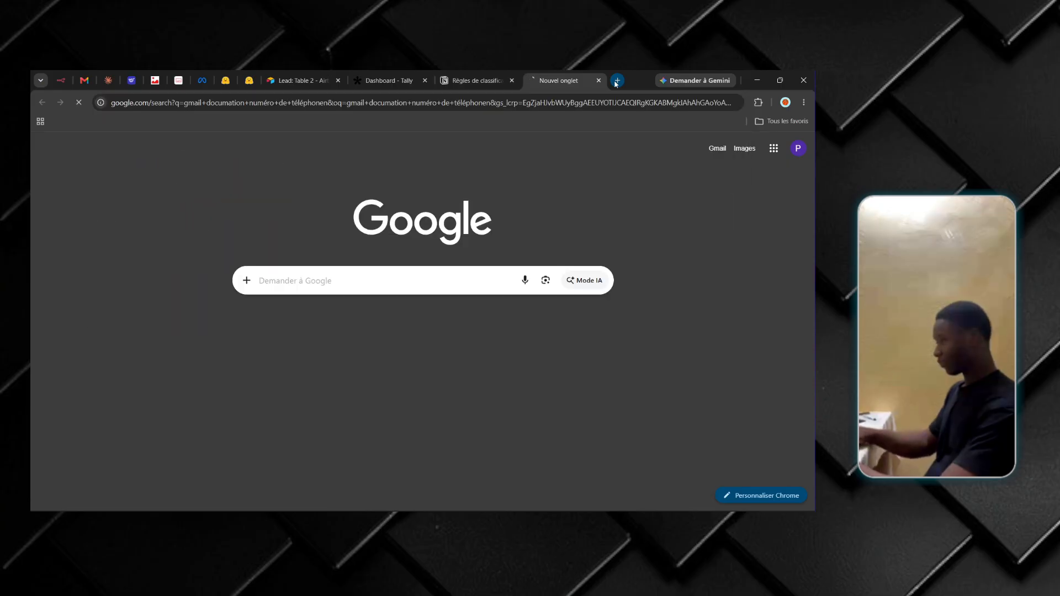
Step: Replace the phone-number part of the Google query so it searches for "gmail documation n8n"
{"action": "left_click", "coordinate": [340, 139]}
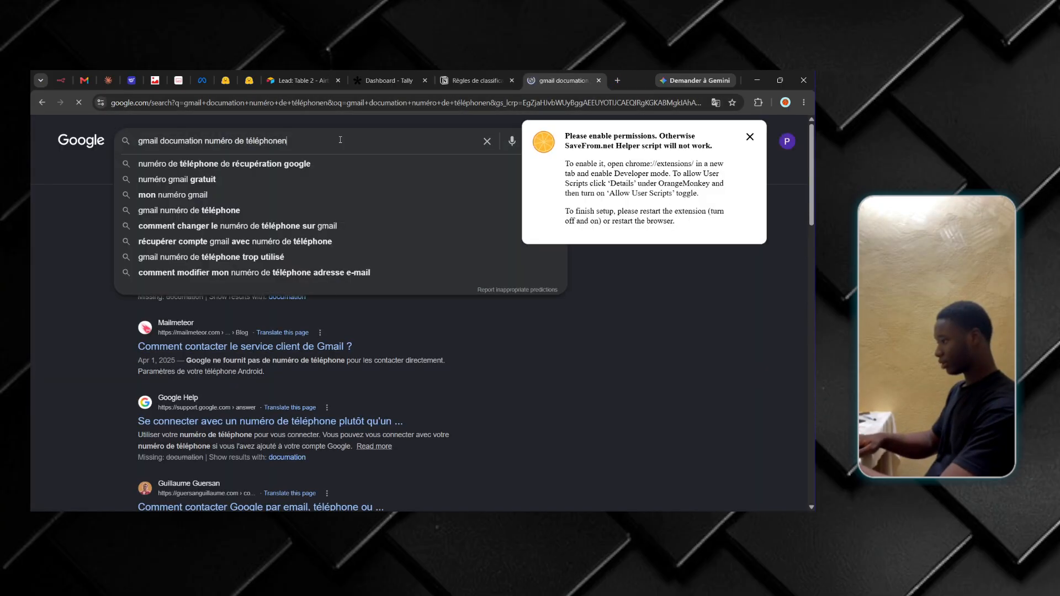
{"action": "left_click_drag", "start_coordinate": [308, 138], "coordinate": [205, 141]}
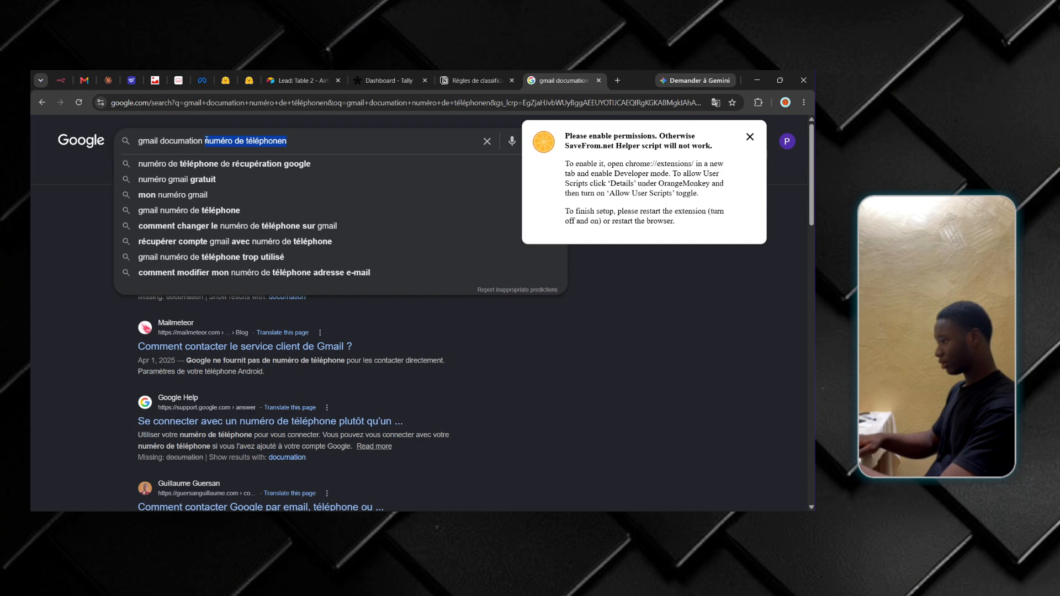
{"action": "type", "text": "n8"}
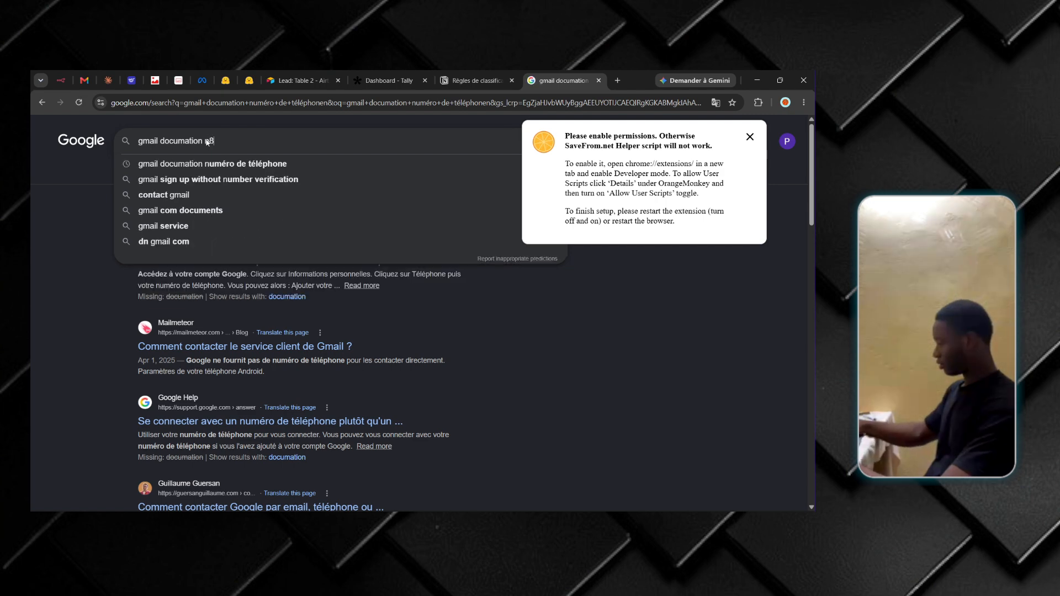
{"action": "type", "text": "n"}
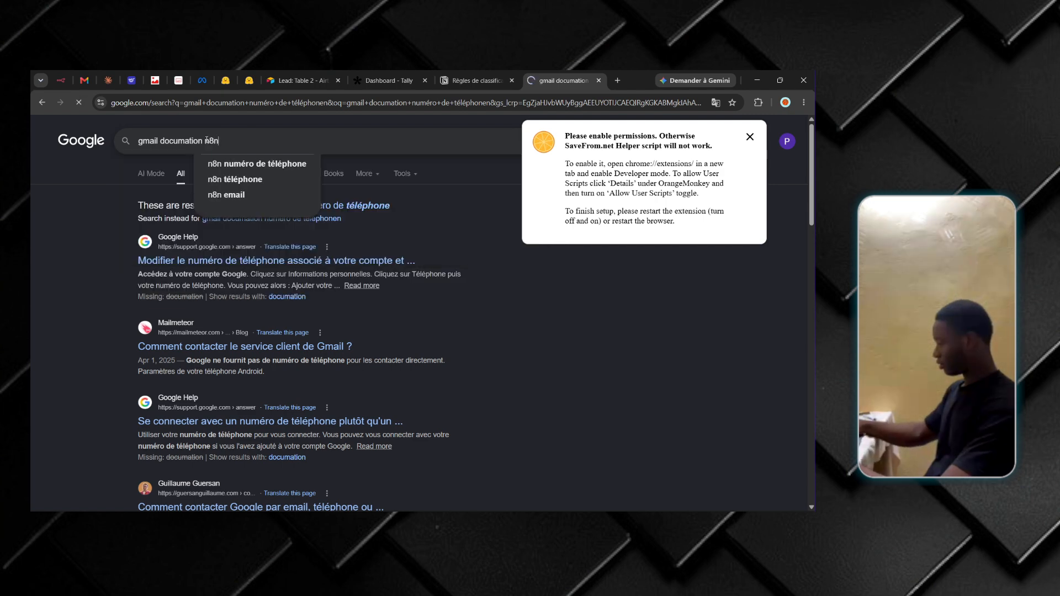
{"action": "key", "text": "Return"}
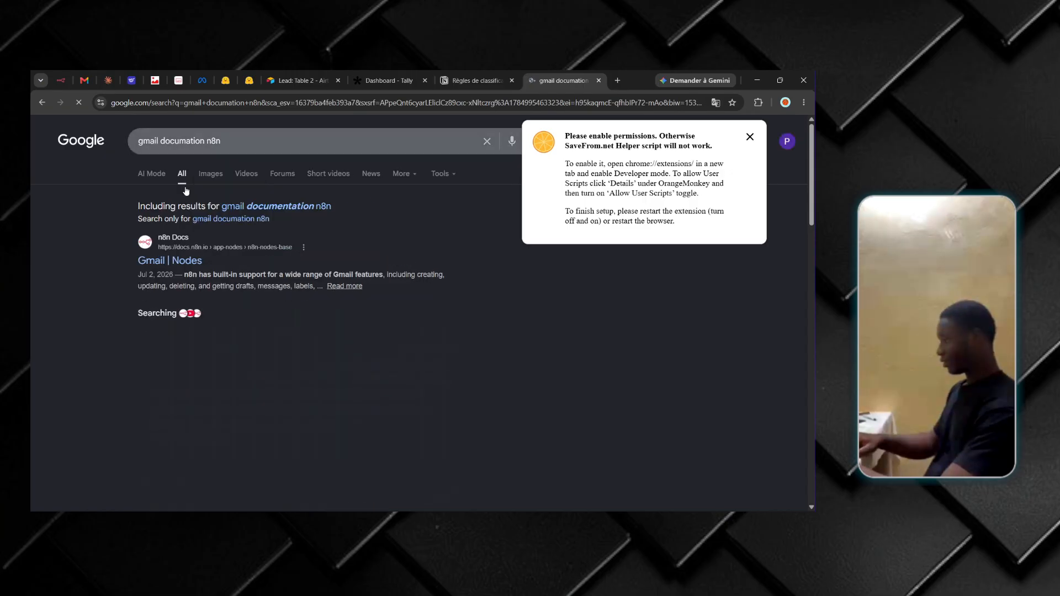
Step: Open the n8n Docs Gmail node page and look through its operations, related resources and common issues
{"action": "left_click", "coordinate": [150, 265]}
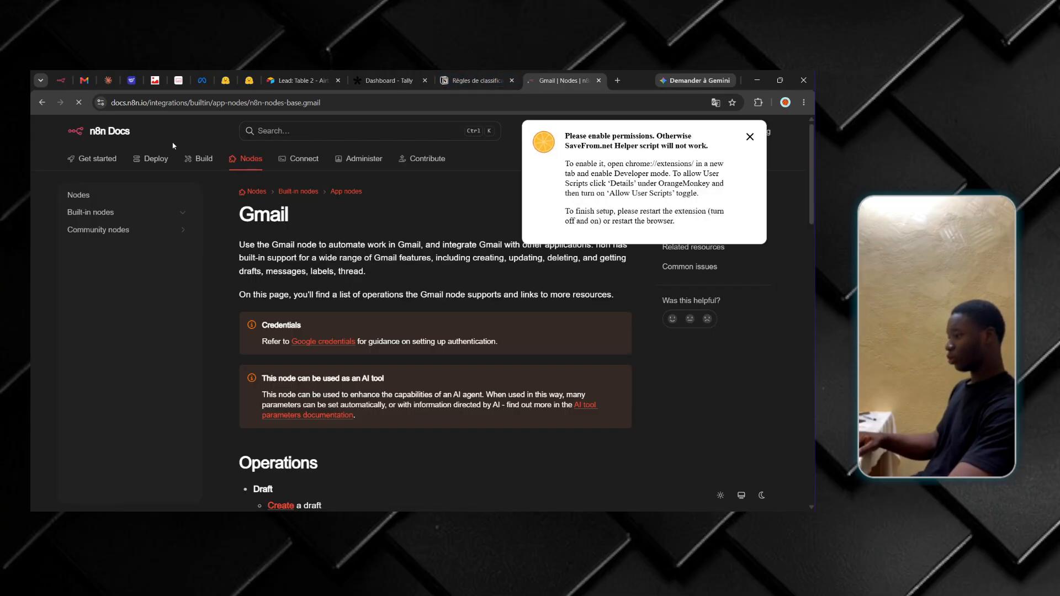
{"action": "scroll", "coordinate": [350, 364], "scroll_direction": "down", "scroll_amount": 5}
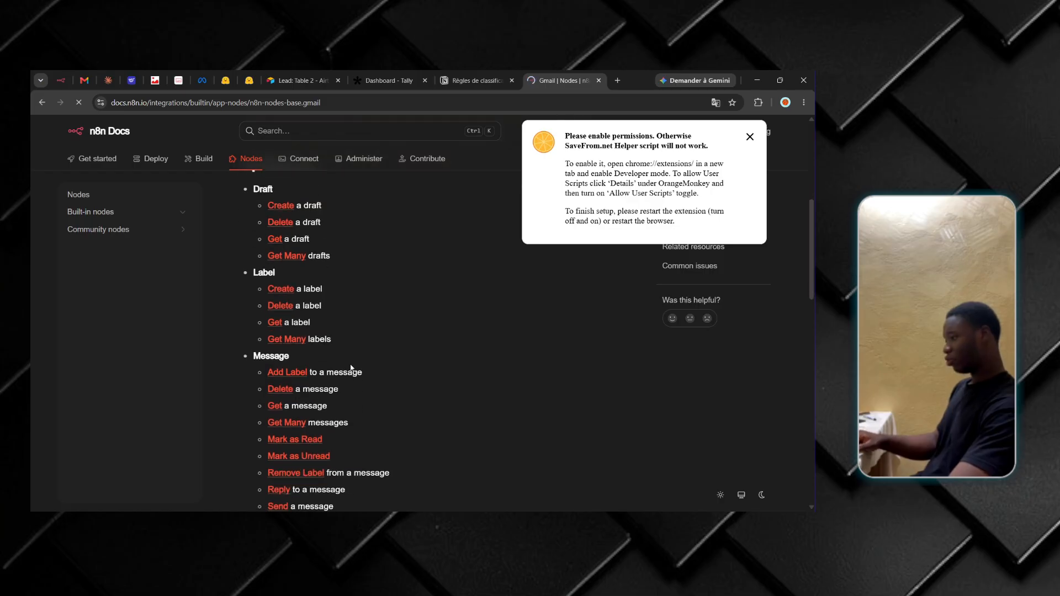
{"action": "scroll", "coordinate": [351, 367], "scroll_direction": "down", "scroll_amount": 10}
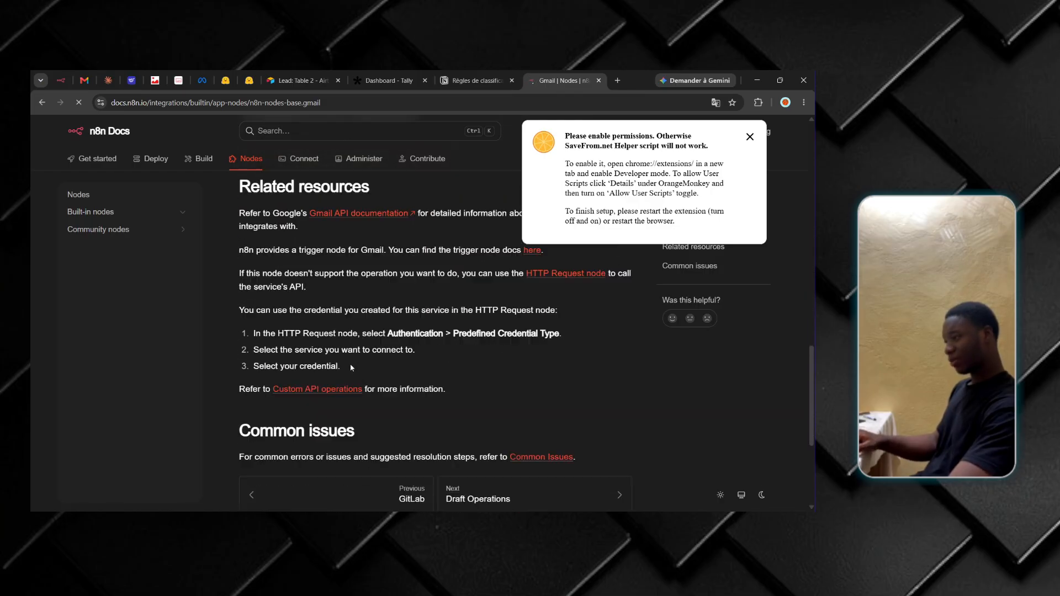
{"action": "scroll", "coordinate": [351, 367], "scroll_direction": "down", "scroll_amount": 4}
{"action": "scroll", "coordinate": [351, 365], "scroll_direction": "up", "scroll_amount": 7}
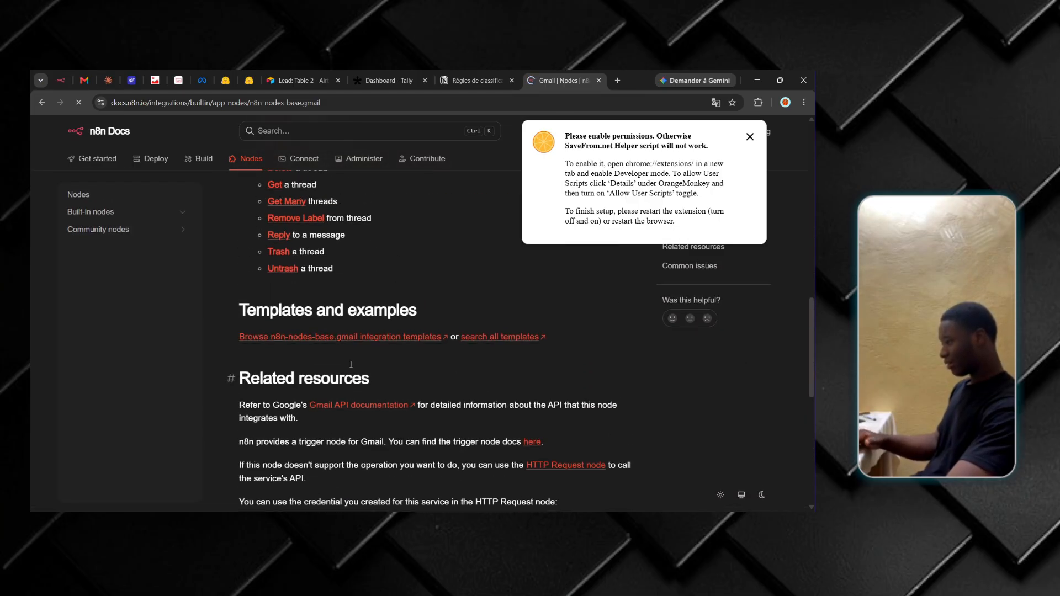
{"action": "scroll", "coordinate": [351, 364], "scroll_direction": "up", "scroll_amount": 7}
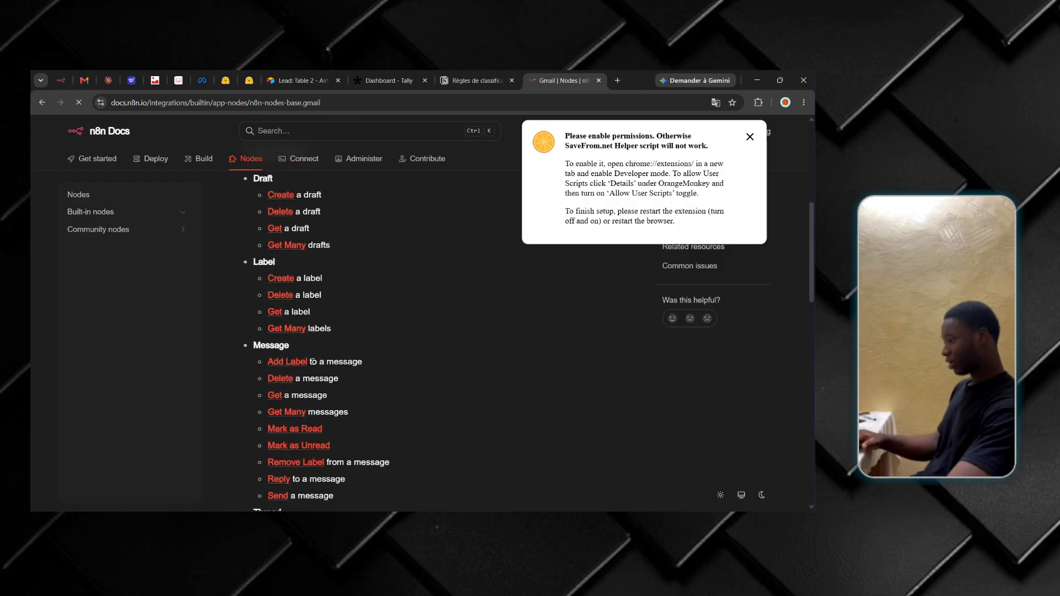
{"action": "scroll", "coordinate": [286, 262], "scroll_direction": "up", "scroll_amount": 1}
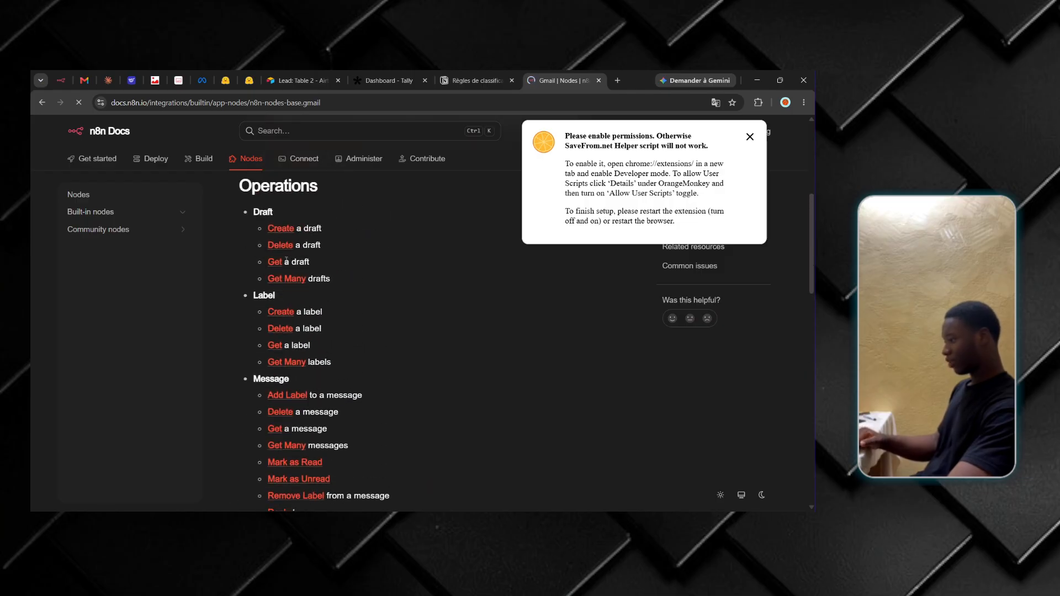
Step: Switch back to the n8n workflow, start a new Gmail OAuth2 credential, review its redirect URL, client and domain fields, and close it unsaved
{"action": "left_click", "coordinate": [82, 83]}
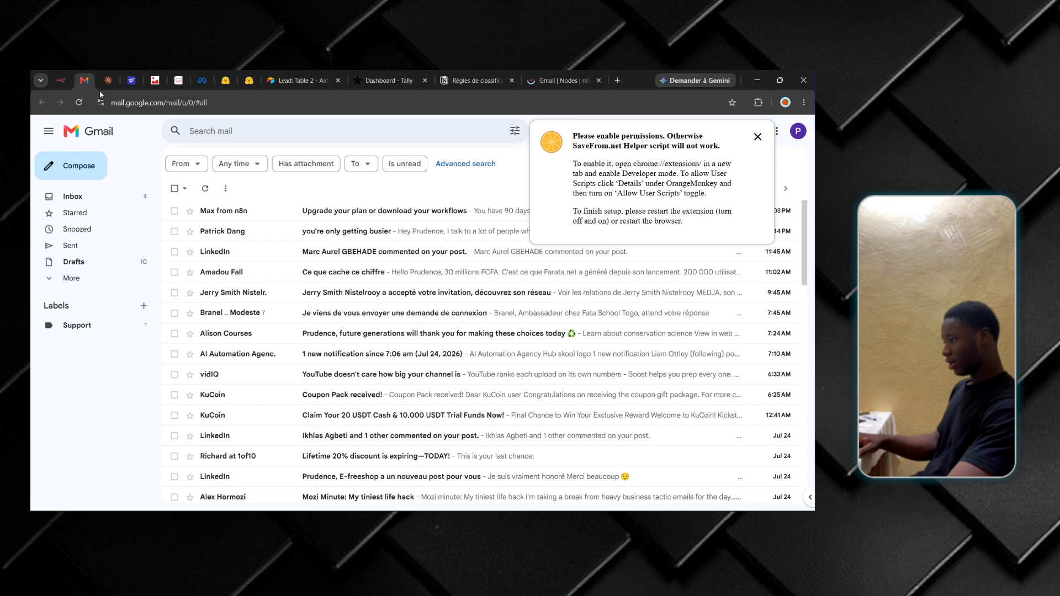
{"action": "left_click", "coordinate": [68, 84]}
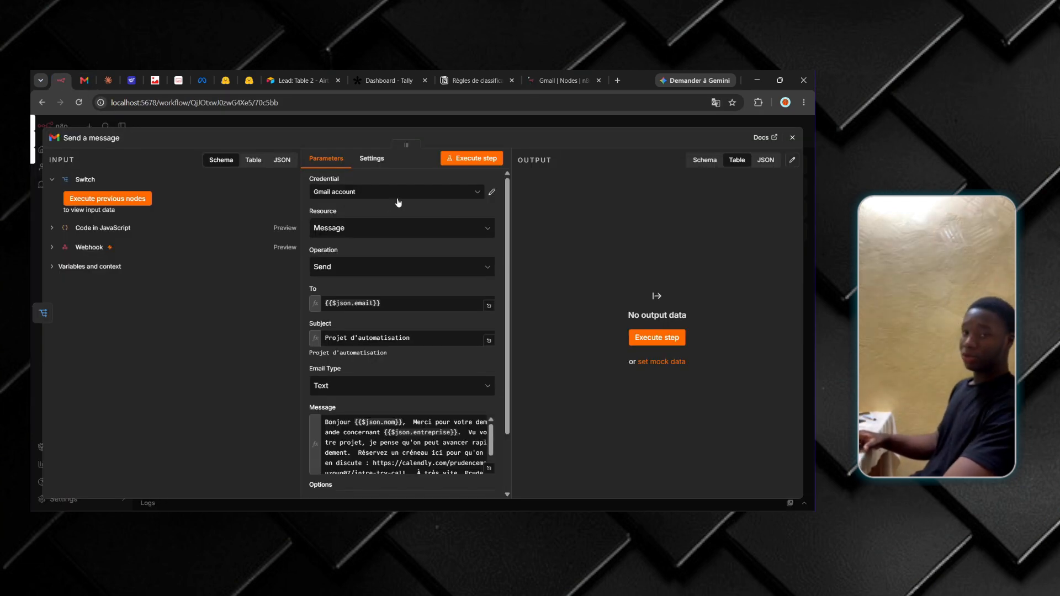
{"action": "left_click", "coordinate": [457, 194]}
{"action": "left_click", "coordinate": [359, 244]}
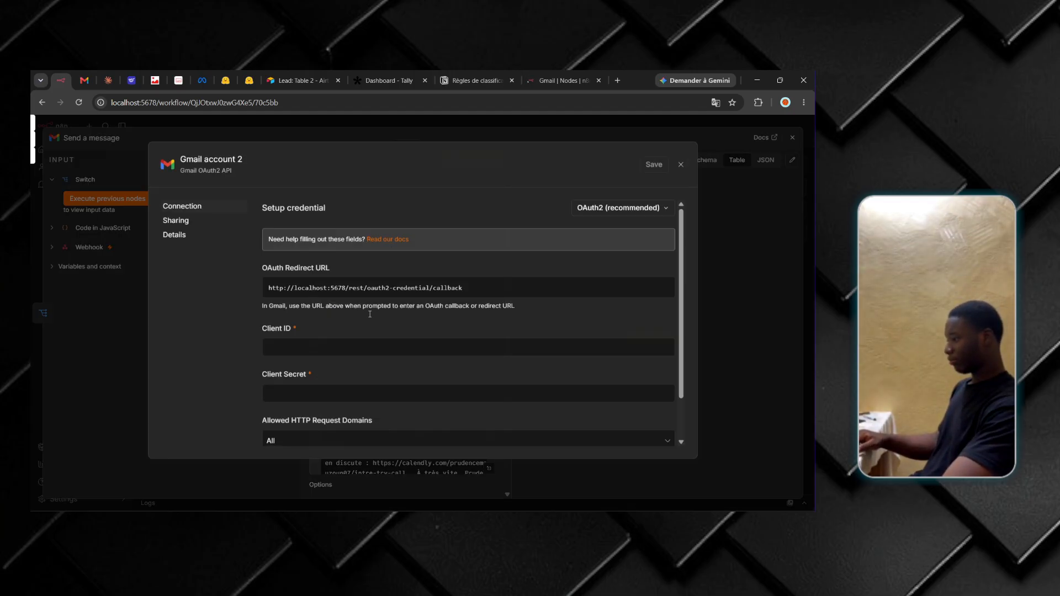
{"action": "scroll", "coordinate": [312, 384], "scroll_direction": "down", "scroll_amount": 1}
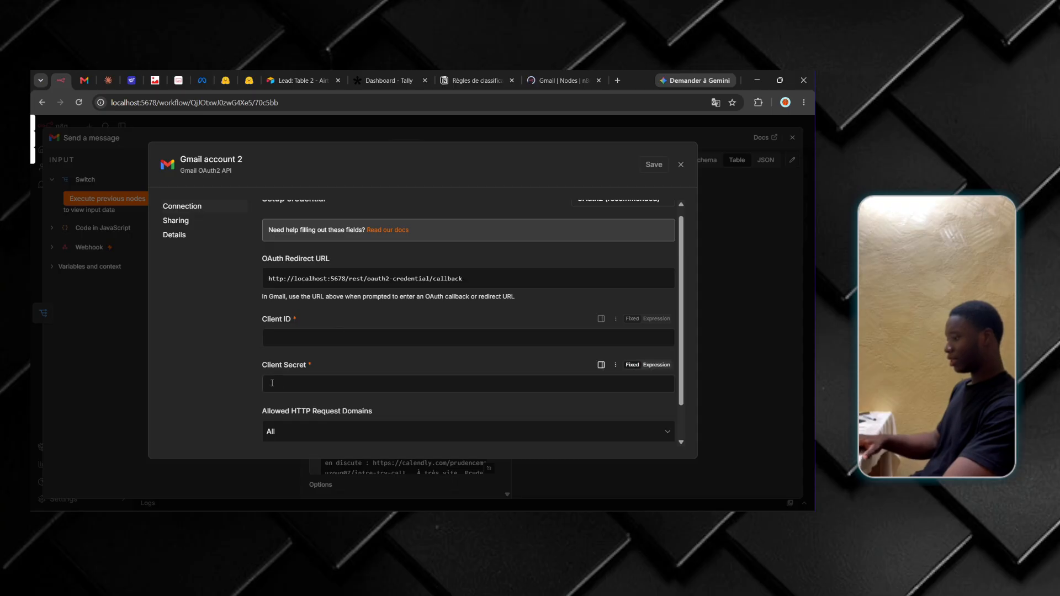
{"action": "scroll", "coordinate": [325, 370], "scroll_direction": "down", "scroll_amount": 1}
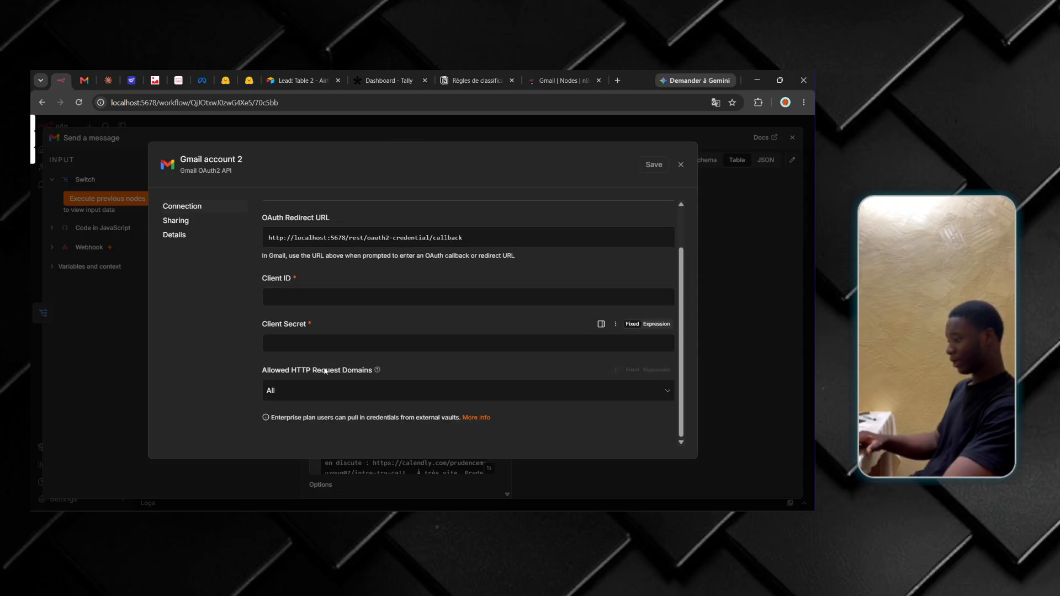
{"action": "scroll", "coordinate": [327, 368], "scroll_direction": "up", "scroll_amount": 2}
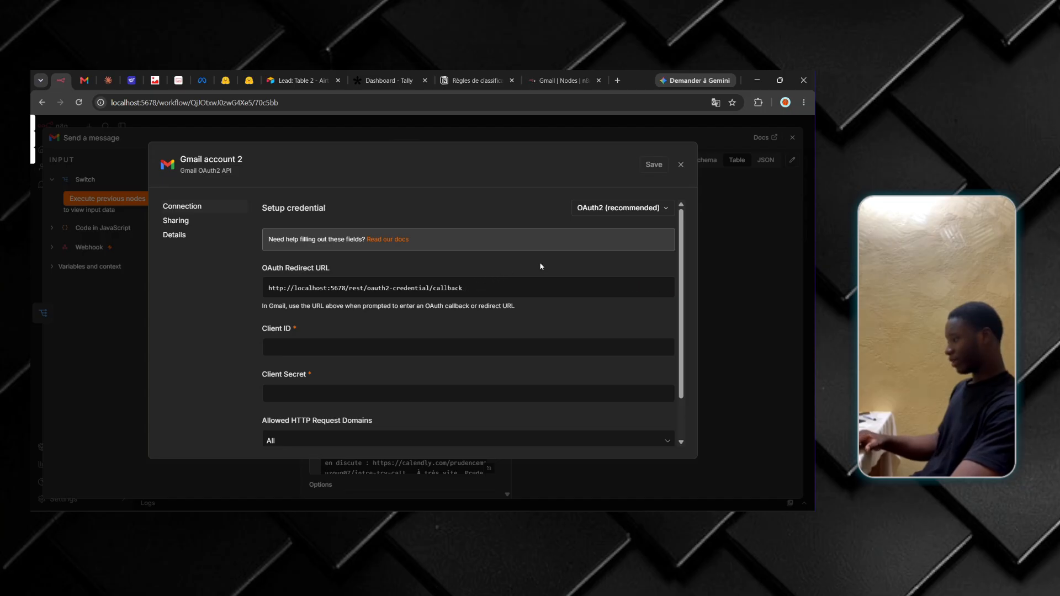
{"action": "left_click", "coordinate": [681, 170]}
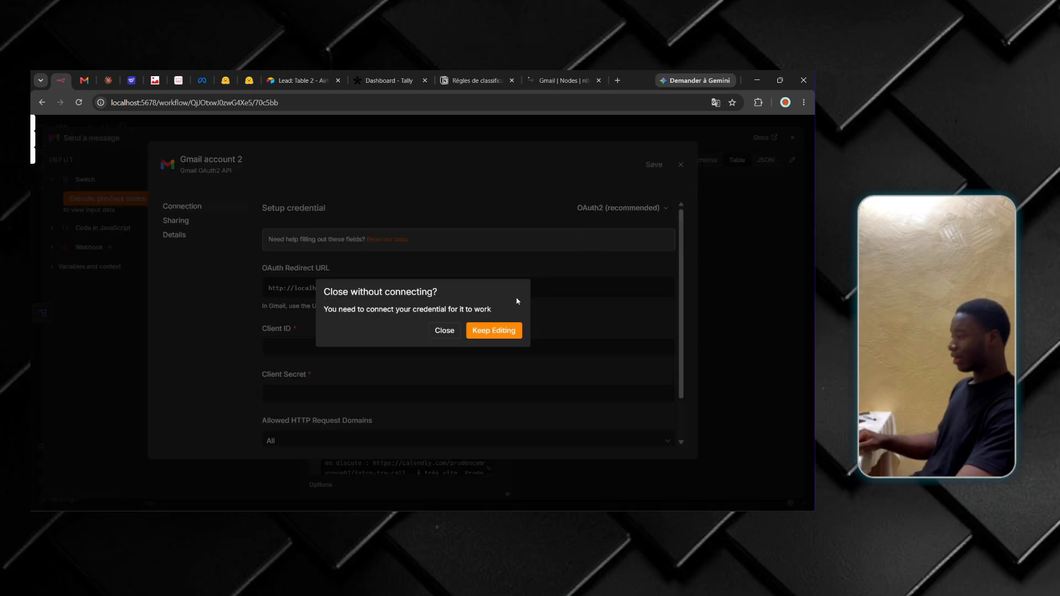
{"action": "left_click", "coordinate": [458, 331]}
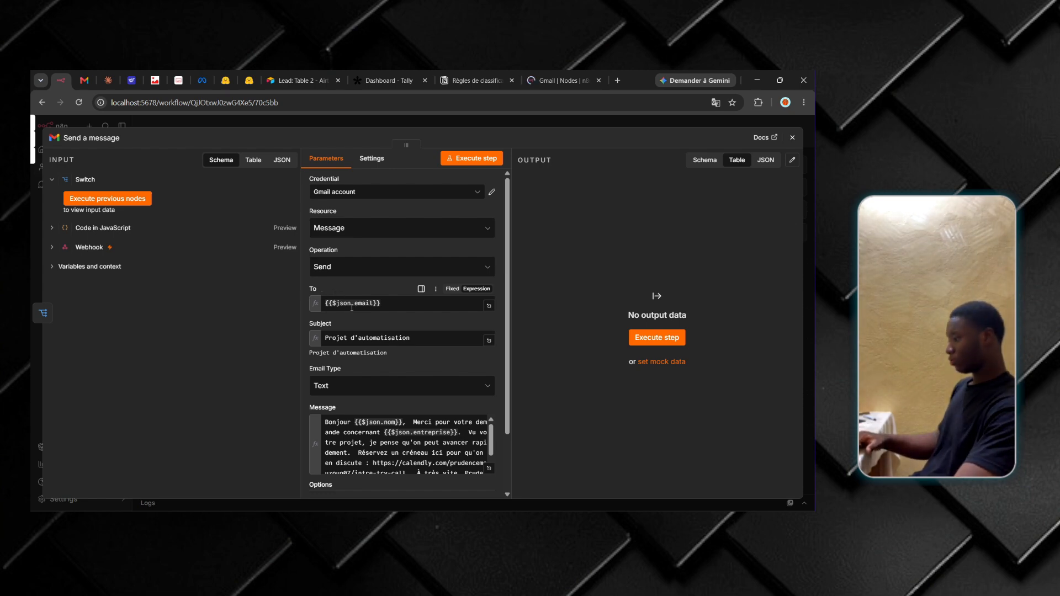
Step: Review the Gmail node's available operations and read its message text, highlighting the Calendly booking link
{"action": "left_click", "coordinate": [373, 273]}
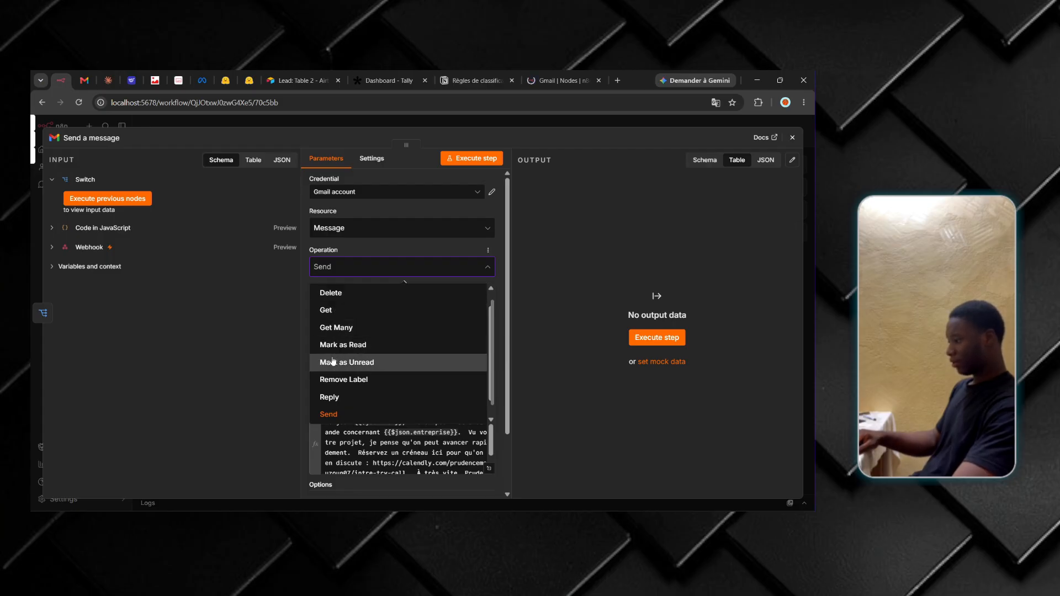
{"action": "left_click", "coordinate": [437, 245]}
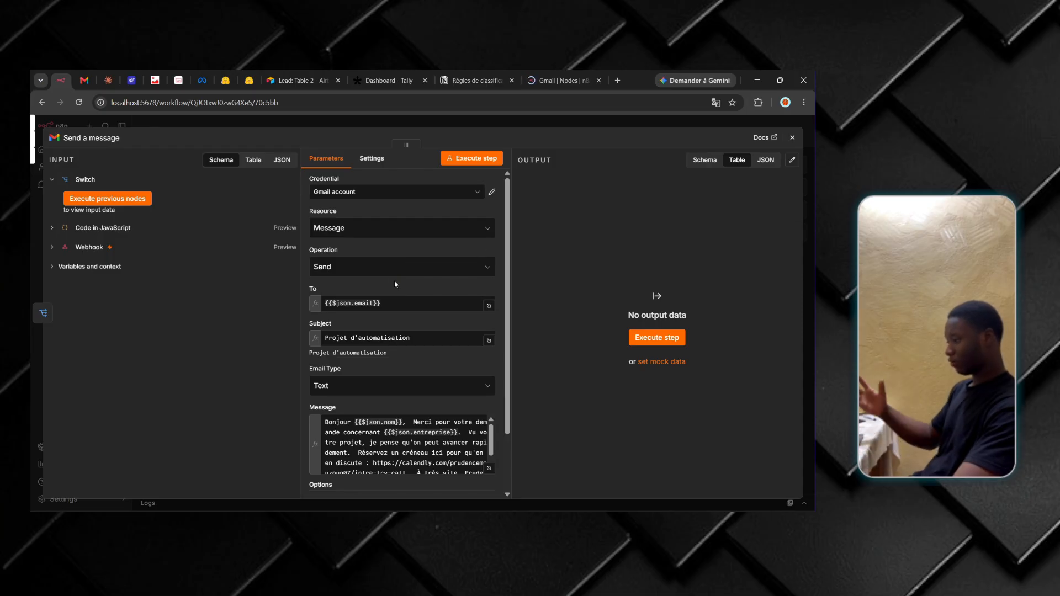
{"action": "scroll", "coordinate": [375, 344], "scroll_direction": "down", "scroll_amount": 1}
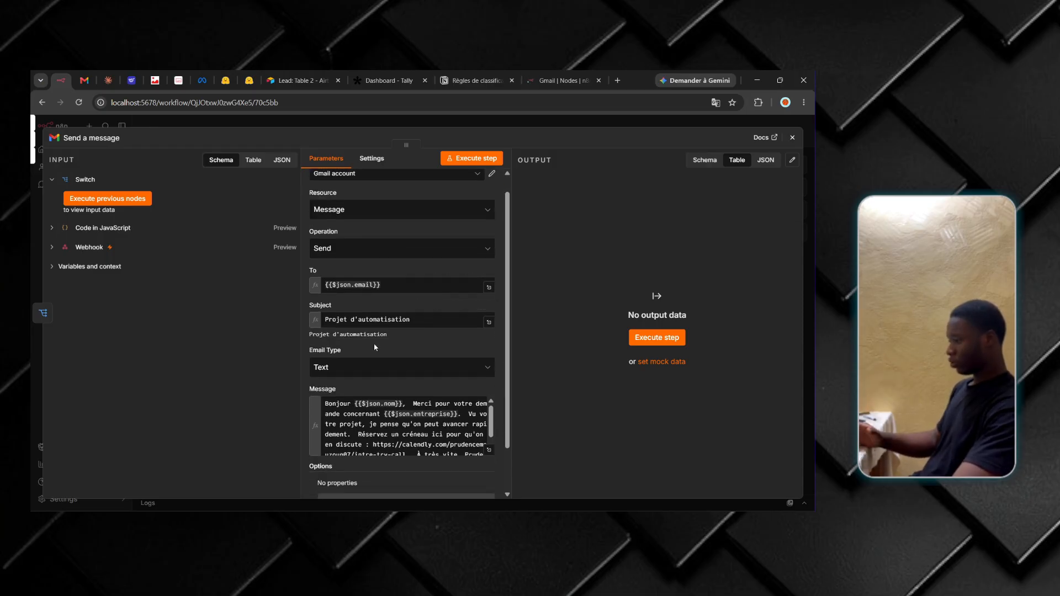
{"action": "scroll", "coordinate": [361, 333], "scroll_direction": "down", "scroll_amount": 2}
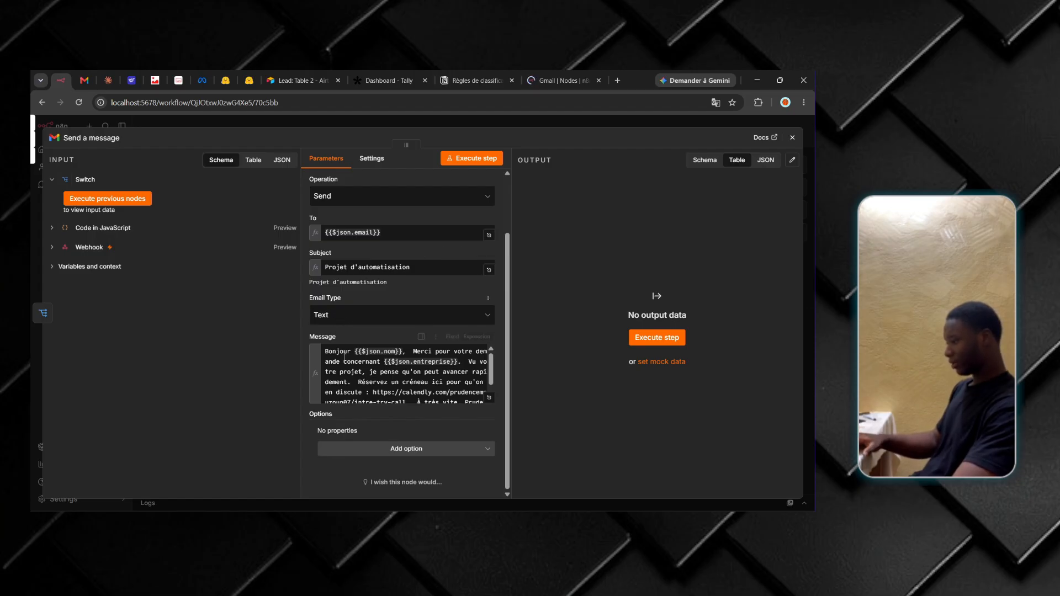
{"action": "left_click", "coordinate": [344, 371]}
{"action": "scroll", "coordinate": [343, 371], "scroll_direction": "down", "scroll_amount": 1}
{"action": "scroll", "coordinate": [343, 372], "scroll_direction": "up", "scroll_amount": 1}
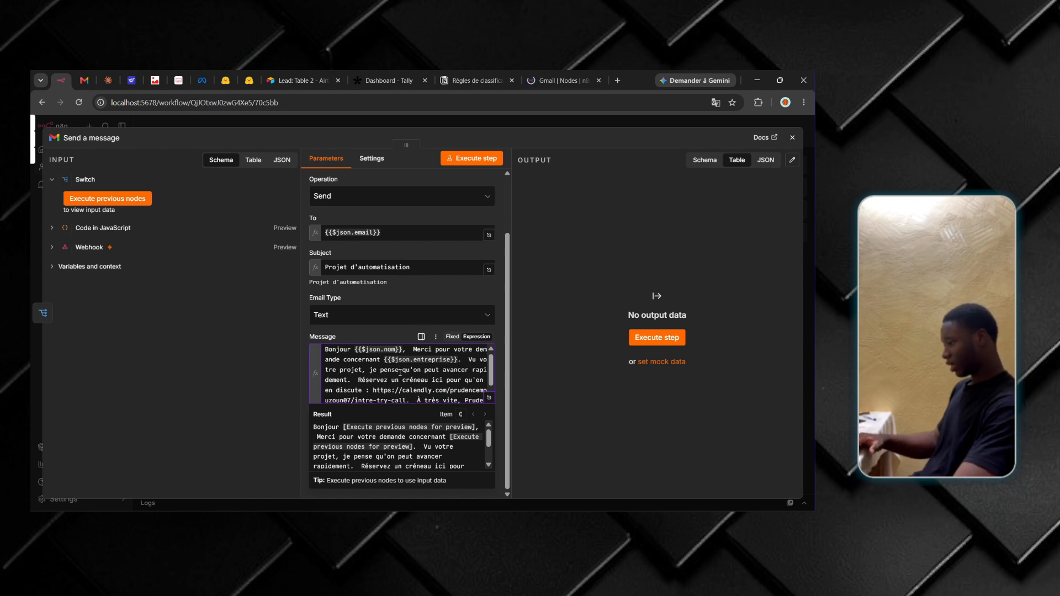
{"action": "scroll", "coordinate": [400, 372], "scroll_direction": "down", "scroll_amount": 1}
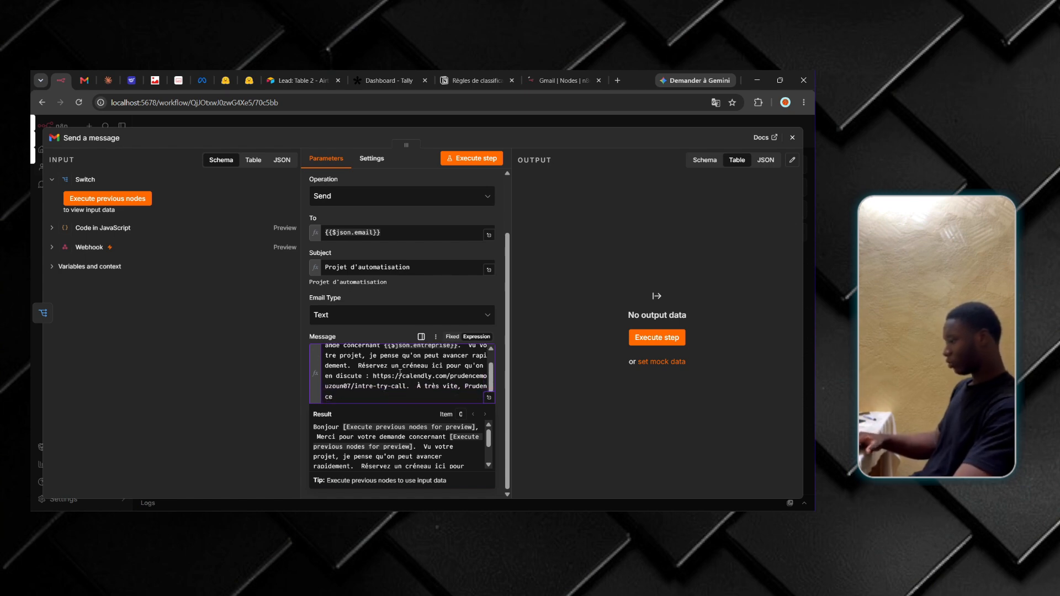
{"action": "left_click_drag", "start_coordinate": [370, 376], "coordinate": [405, 385]}
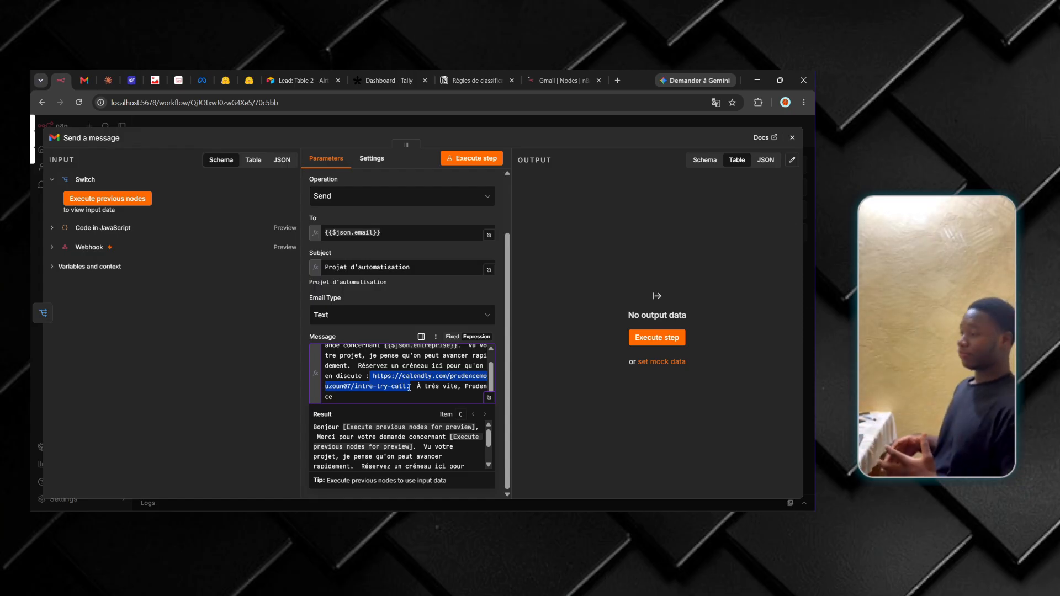
Step: Search Google for Calendly in a new tab, dismiss the extension notice and open calendly.com
{"action": "left_click", "coordinate": [618, 81]}
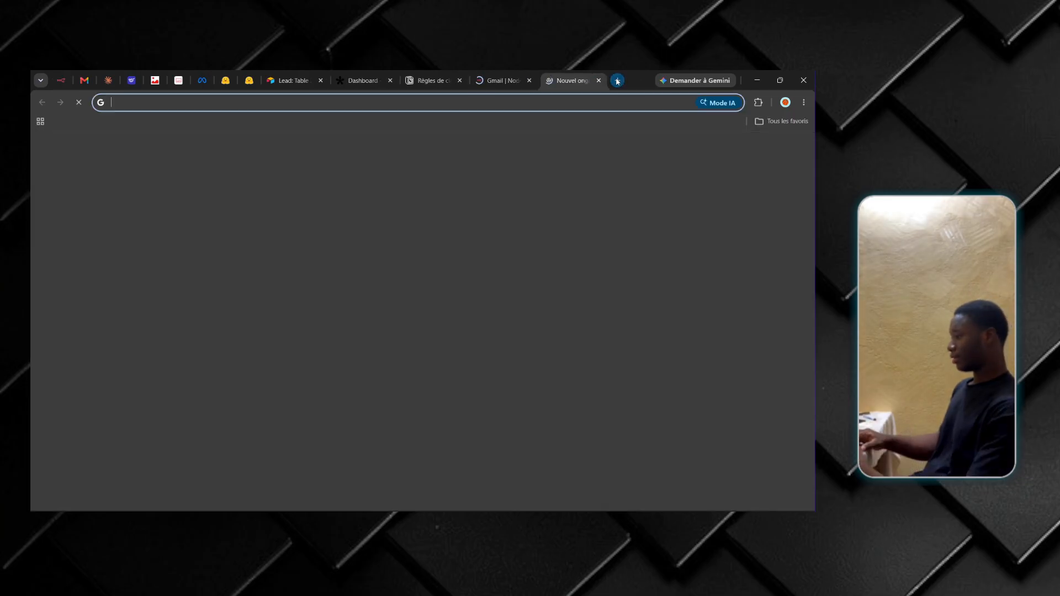
{"action": "type", "text": "clen"}
{"action": "key", "text": "BackSpace"}
{"action": "key", "text": "BackSpace"}
{"action": "key", "text": "BackSpace"}
{"action": "key", "text": "BackSpace"}
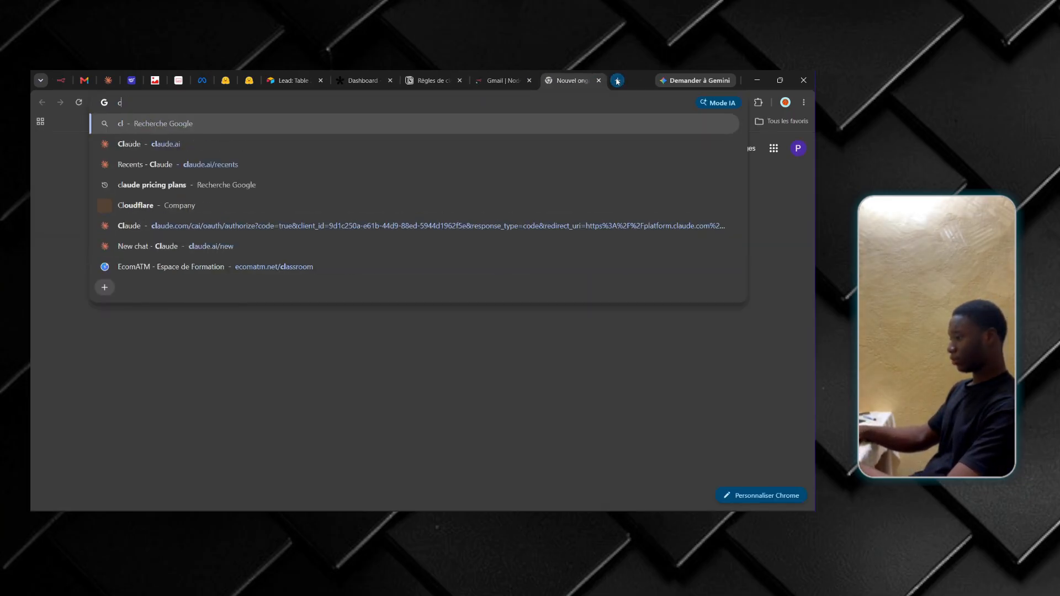
{"action": "type", "text": "cale"}
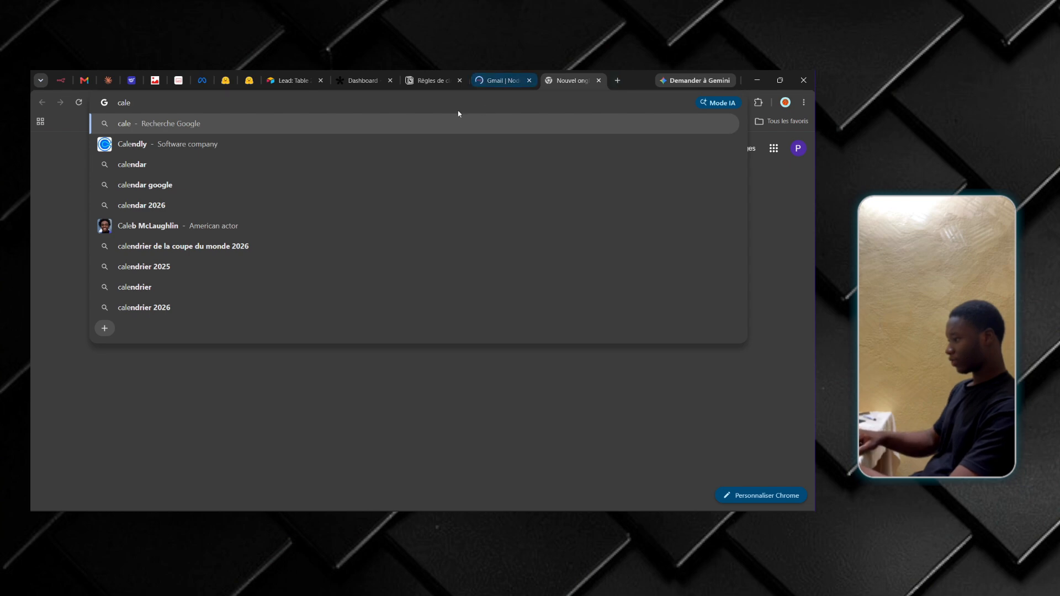
{"action": "left_click", "coordinate": [390, 146]}
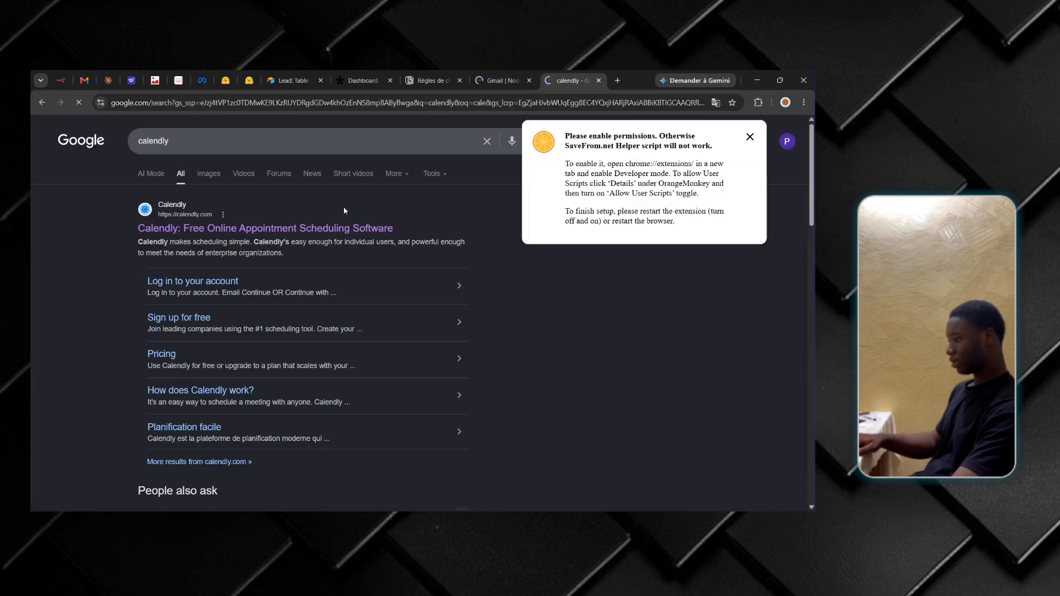
{"action": "left_click", "coordinate": [750, 137]}
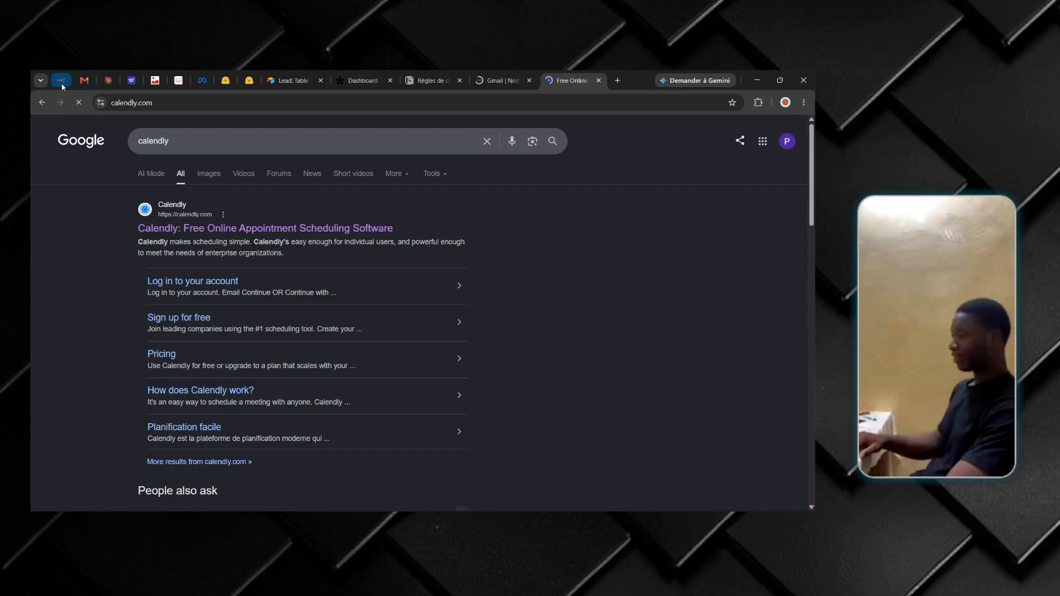
{"action": "left_click", "coordinate": [486, 80]}
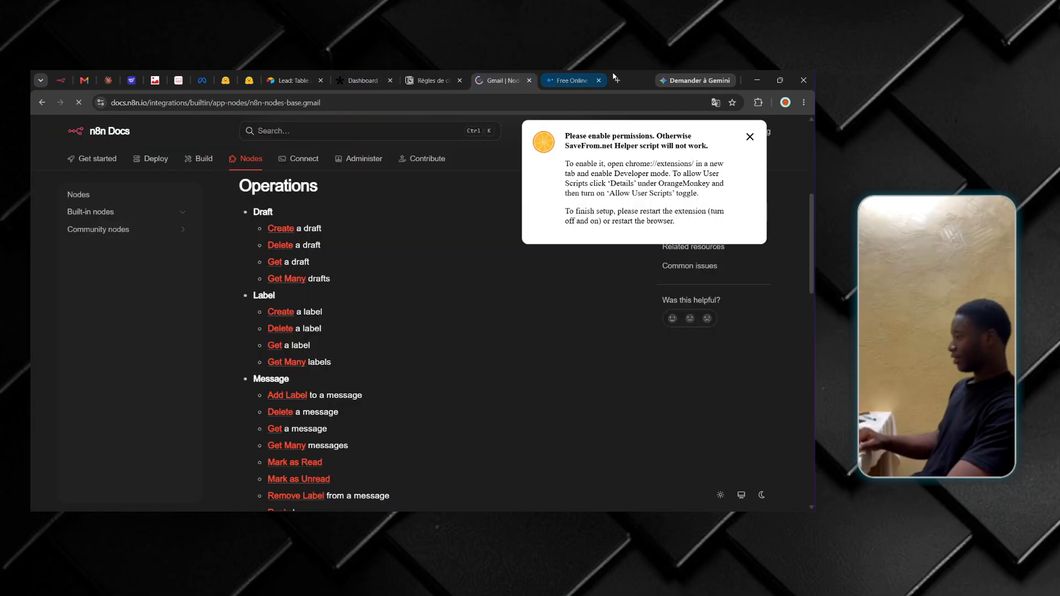
{"action": "left_click", "coordinate": [562, 82]}
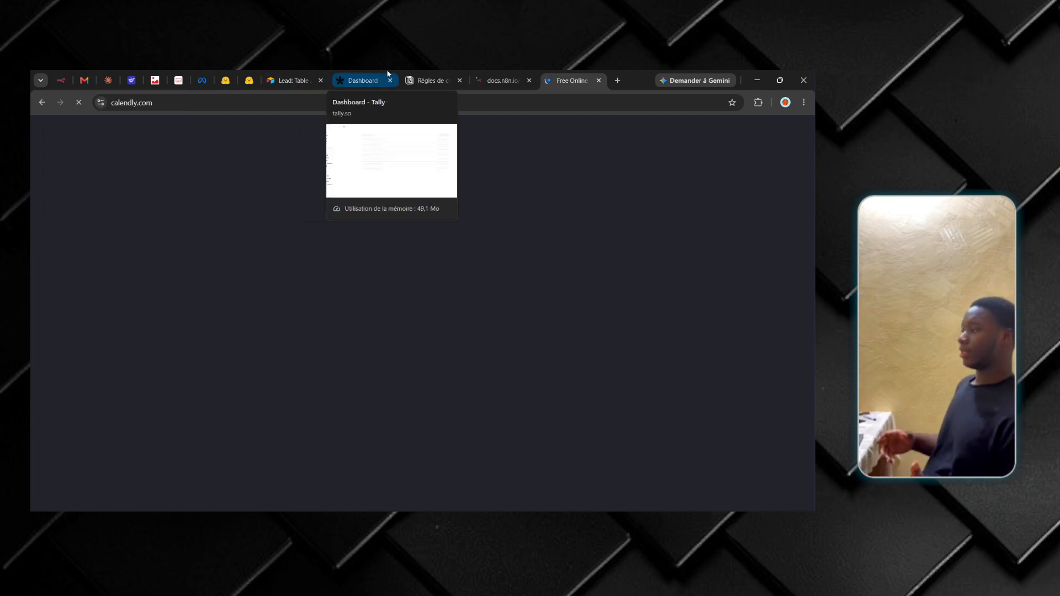
Step: Return to the n8n workflow, recheck the Calendly tab and close the first Gmail Send a message node
{"action": "left_click", "coordinate": [61, 81]}
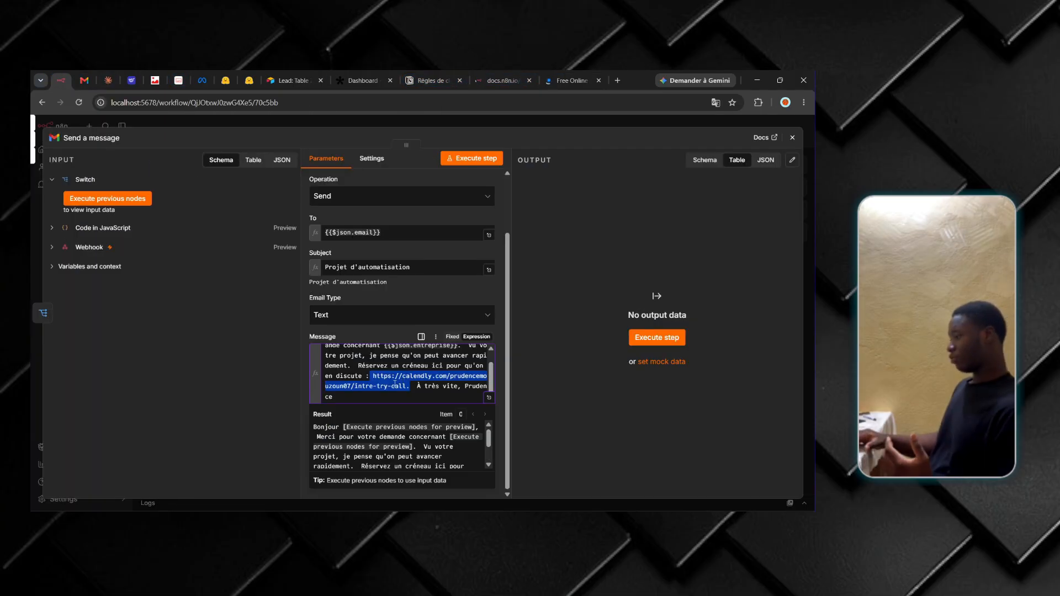
{"action": "left_click", "coordinate": [534, 367]}
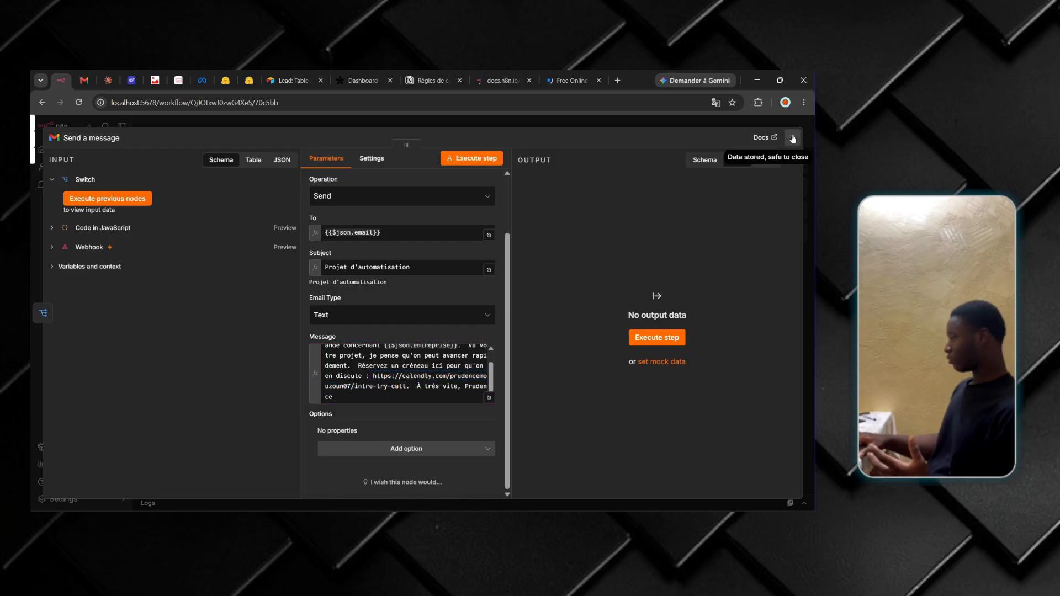
{"action": "left_click", "coordinate": [574, 88]}
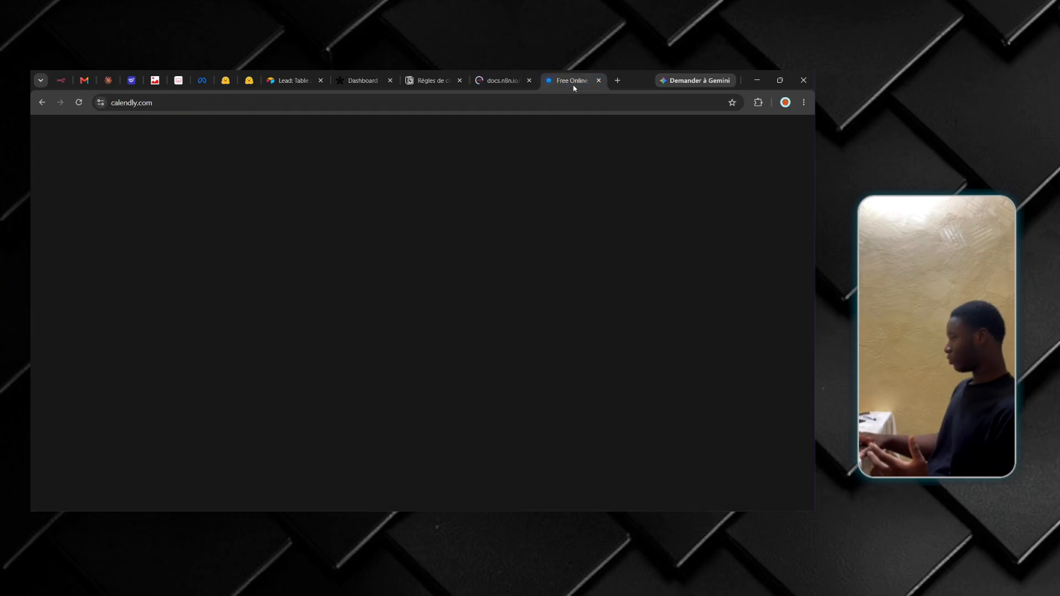
{"action": "left_click", "coordinate": [61, 80]}
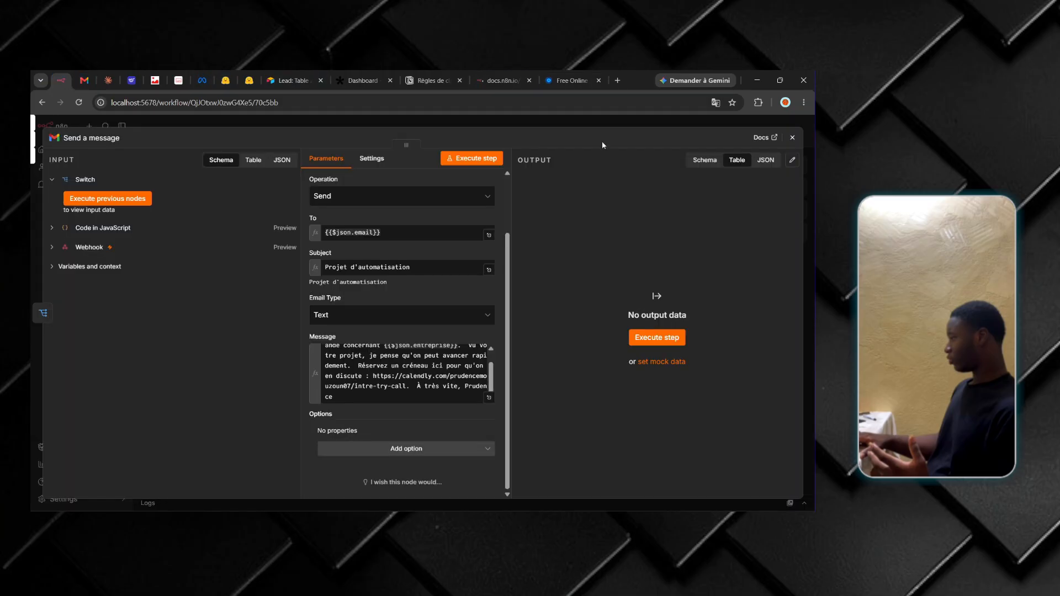
{"action": "left_click", "coordinate": [796, 138]}
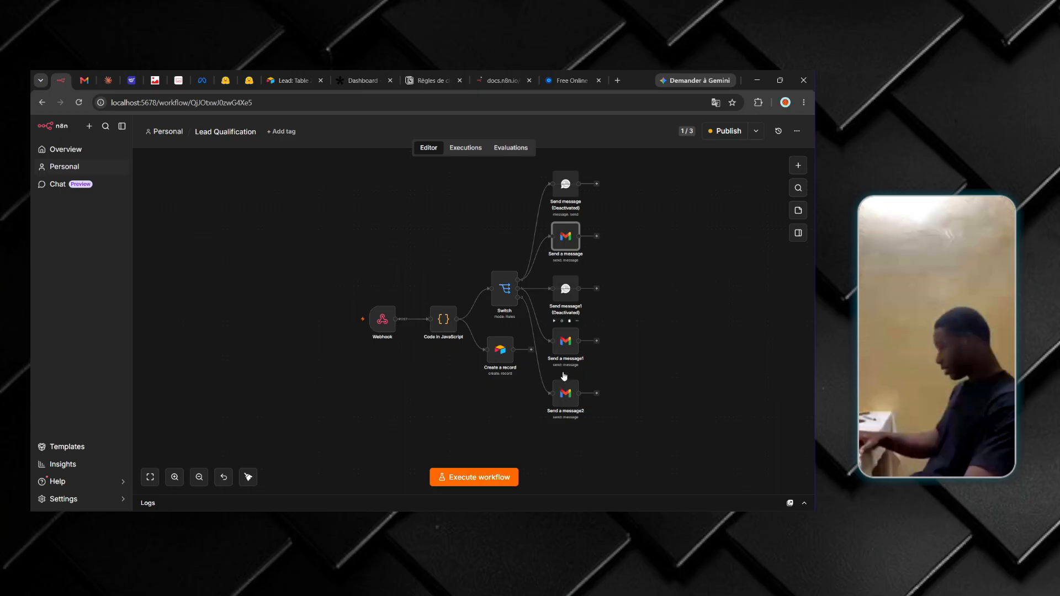
Step: Reopen the first Gmail Send a message node, reread its message with the nom and entreprise expressions, and close it
{"action": "scroll", "coordinate": [571, 348], "scroll_direction": "up", "scroll_amount": 2}
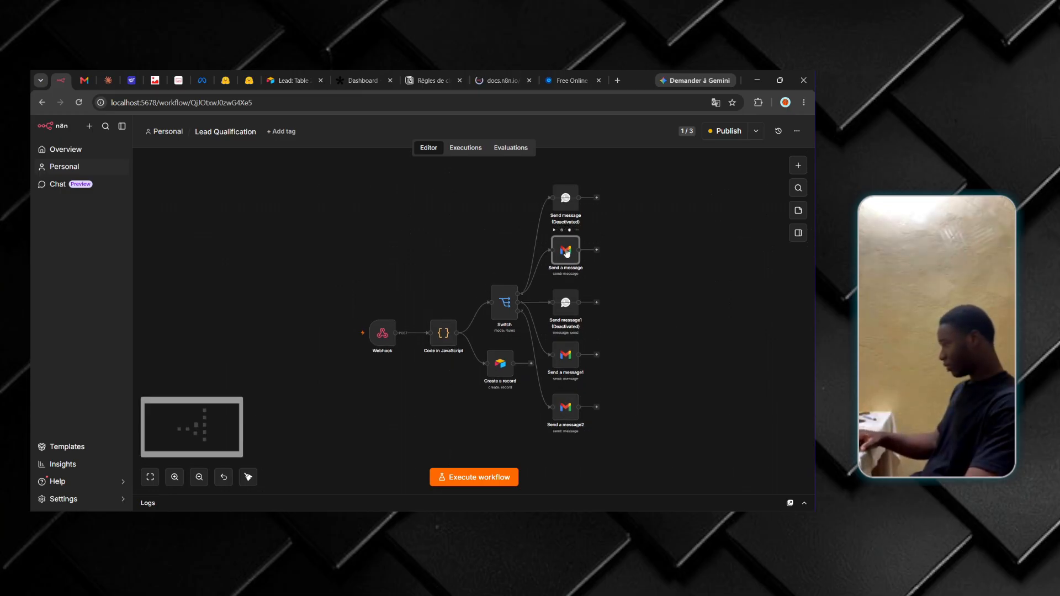
{"action": "double_click", "coordinate": [565, 251]}
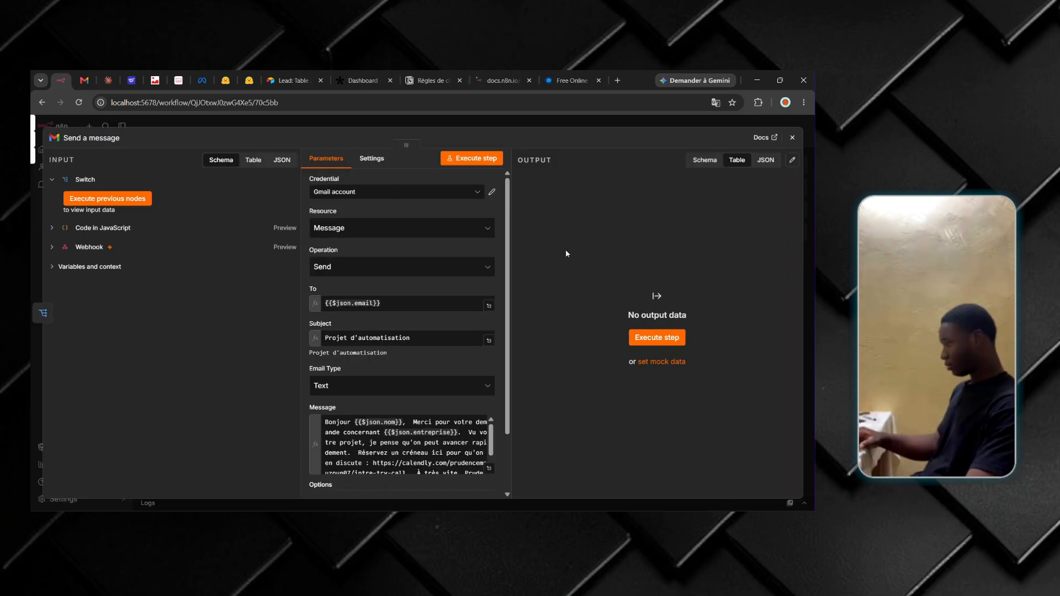
{"action": "scroll", "coordinate": [333, 352], "scroll_direction": "down", "scroll_amount": 2}
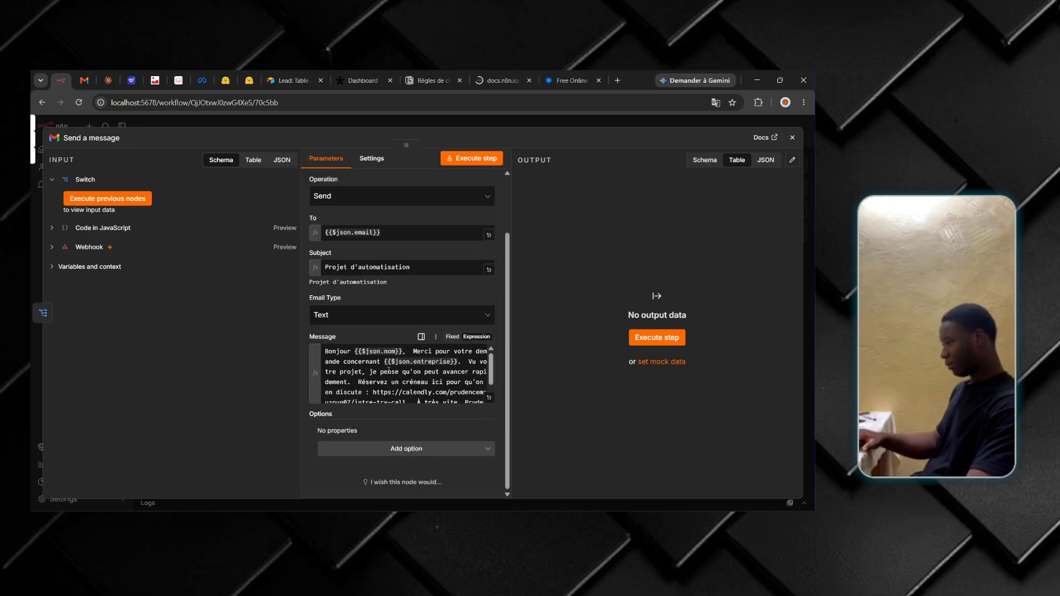
{"action": "scroll", "coordinate": [389, 371], "scroll_direction": "down", "scroll_amount": 1}
{"action": "scroll", "coordinate": [468, 351], "scroll_direction": "up", "scroll_amount": 2}
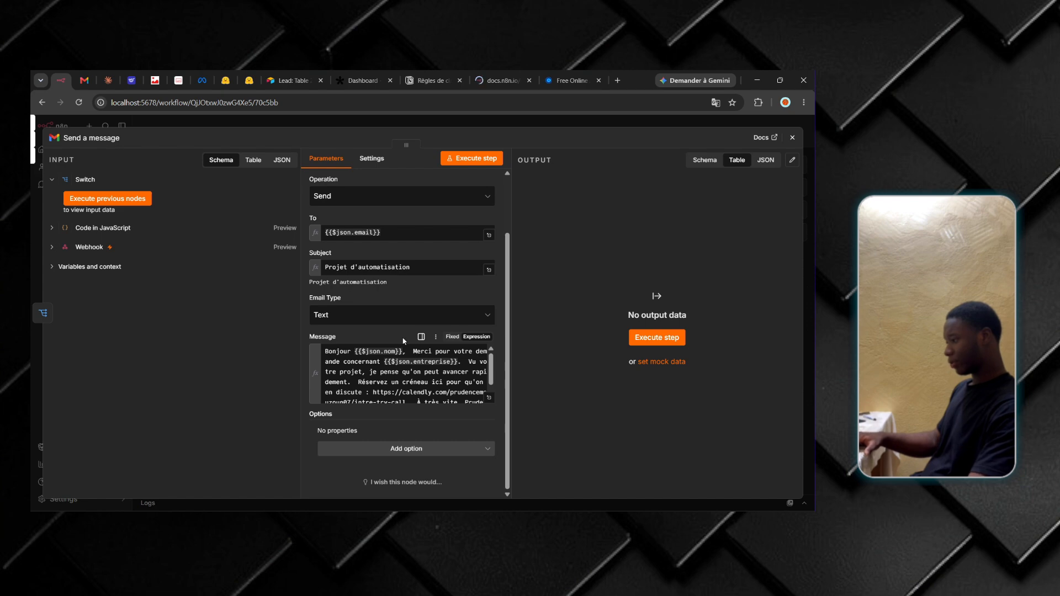
{"action": "mouse_move", "coordinate": [397, 361]}
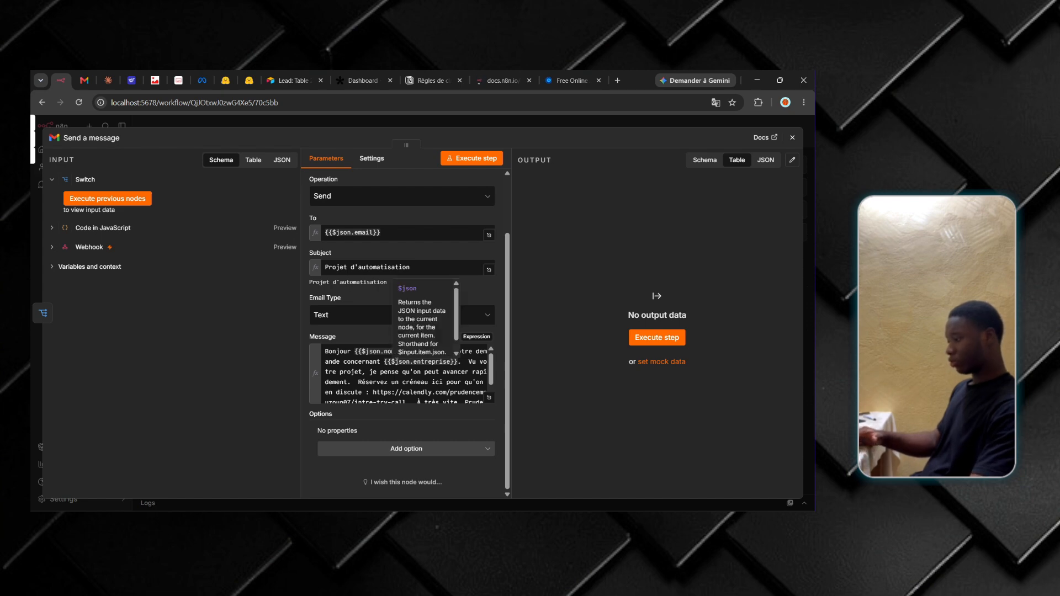
{"action": "left_click", "coordinate": [445, 366]}
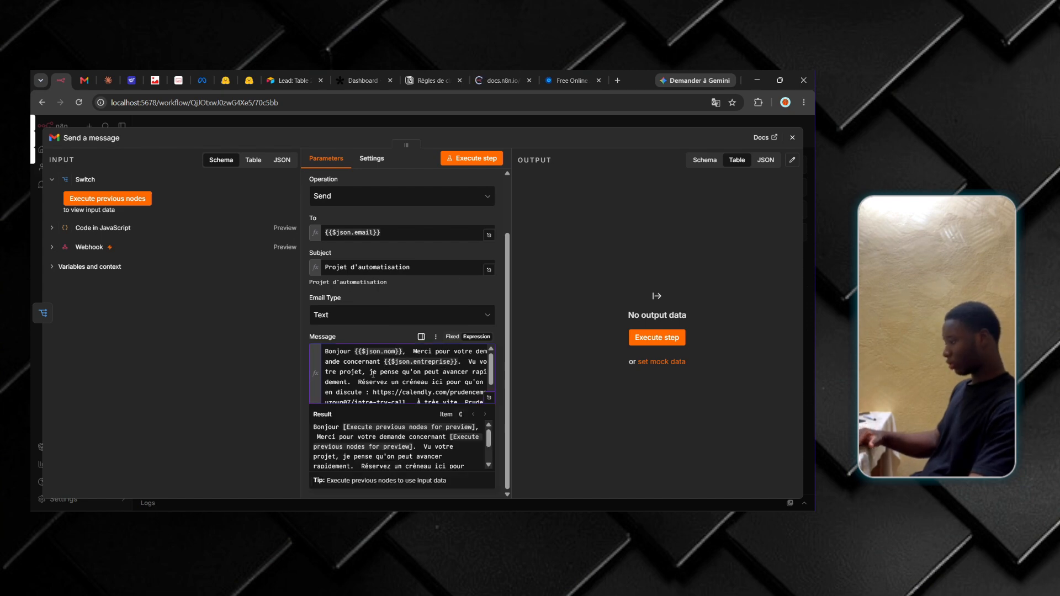
{"action": "left_click", "coordinate": [793, 136]}
Step: Open the Gmail Send a message2 node, read its message for leads not ready to proceed, and close it
{"action": "left_click", "coordinate": [573, 405]}
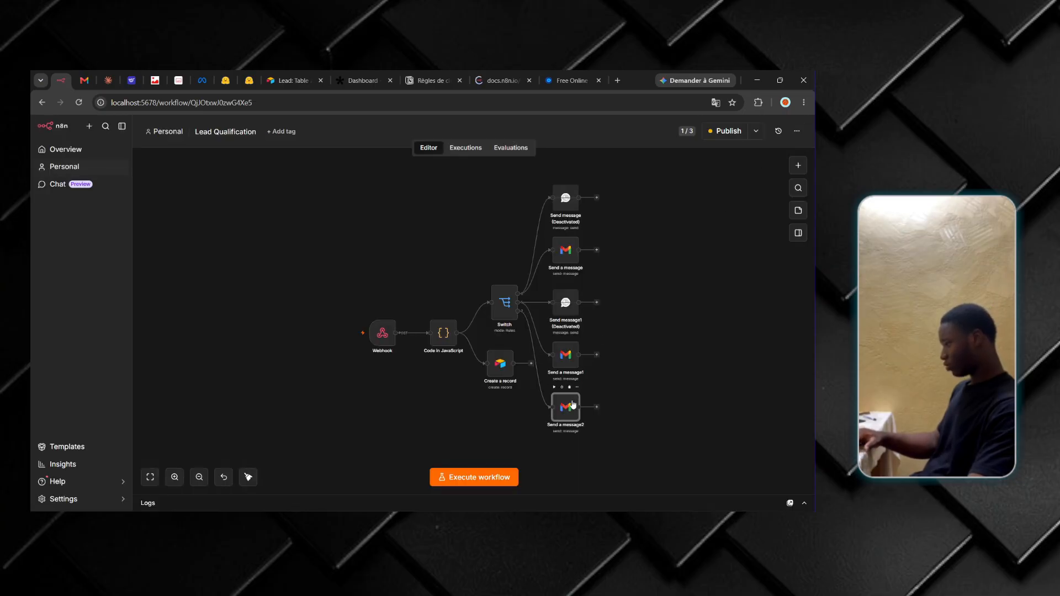
{"action": "double_click", "coordinate": [573, 405]}
{"action": "scroll", "coordinate": [405, 449], "scroll_direction": "down", "scroll_amount": 3}
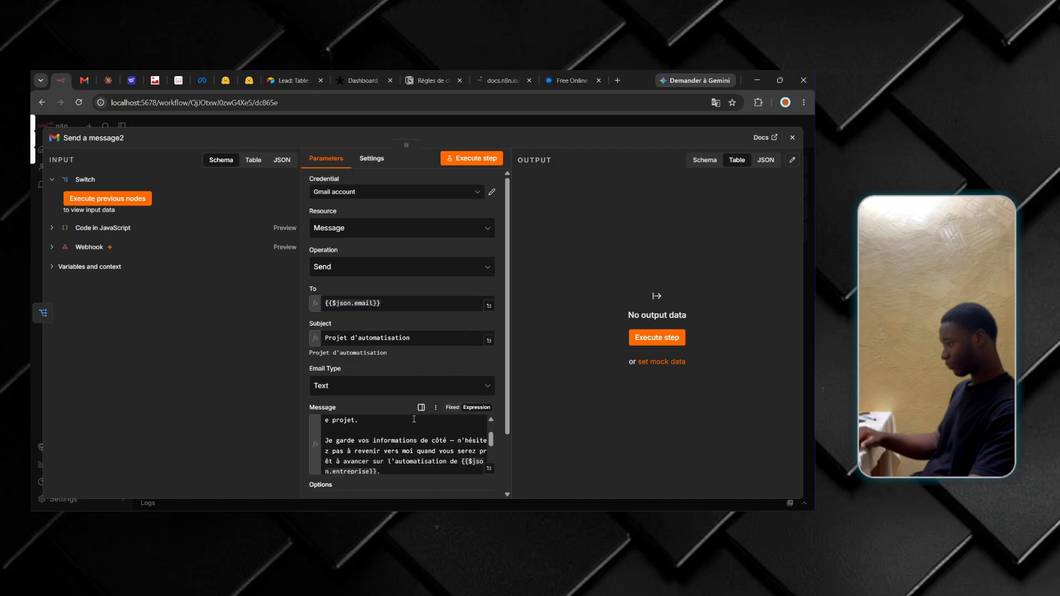
{"action": "scroll", "coordinate": [405, 450], "scroll_direction": "up", "scroll_amount": 2}
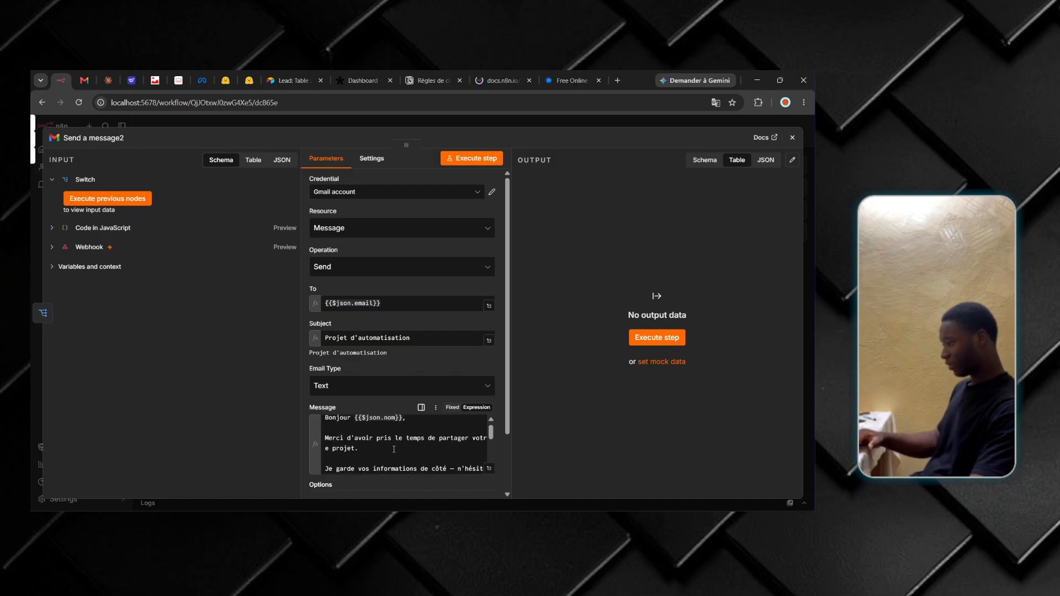
{"action": "scroll", "coordinate": [394, 448], "scroll_direction": "down", "scroll_amount": 4}
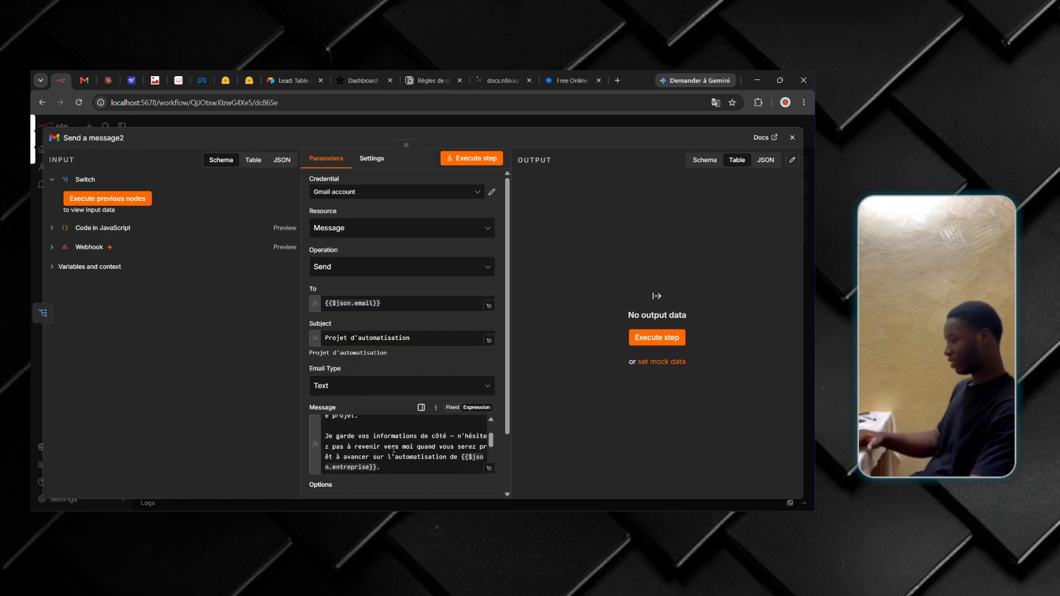
{"action": "right_click", "coordinate": [393, 450]}
{"action": "left_click", "coordinate": [357, 449]}
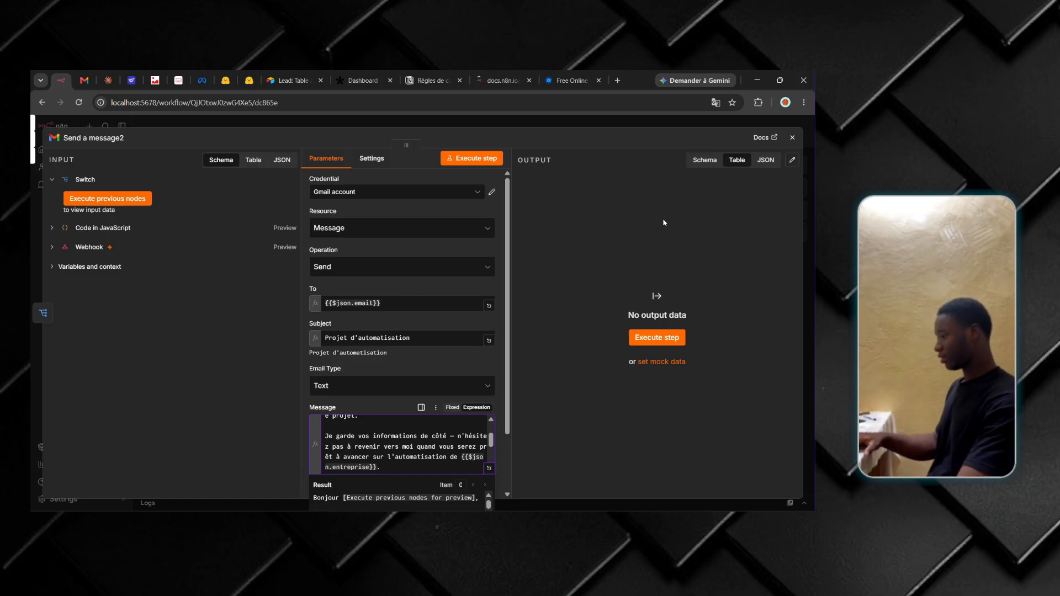
{"action": "left_click", "coordinate": [792, 137]}
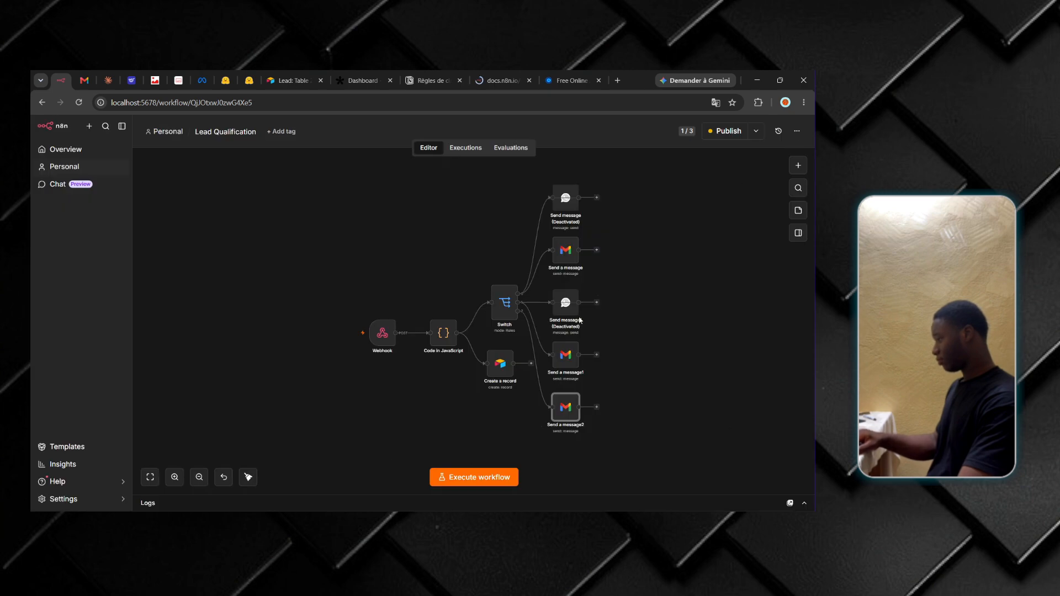
Step: Open the Gmail Send a message1 node, read its message with the nom and entreprise expressions, and close it
{"action": "left_click", "coordinate": [562, 356]}
{"action": "double_click", "coordinate": [562, 356]}
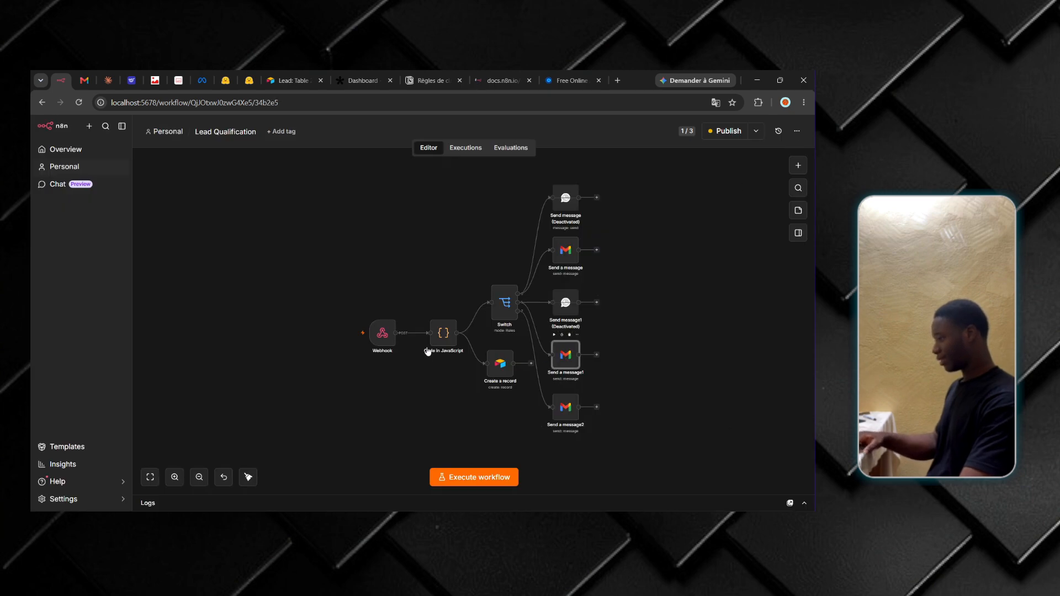
{"action": "scroll", "coordinate": [352, 380], "scroll_direction": "down", "scroll_amount": 3}
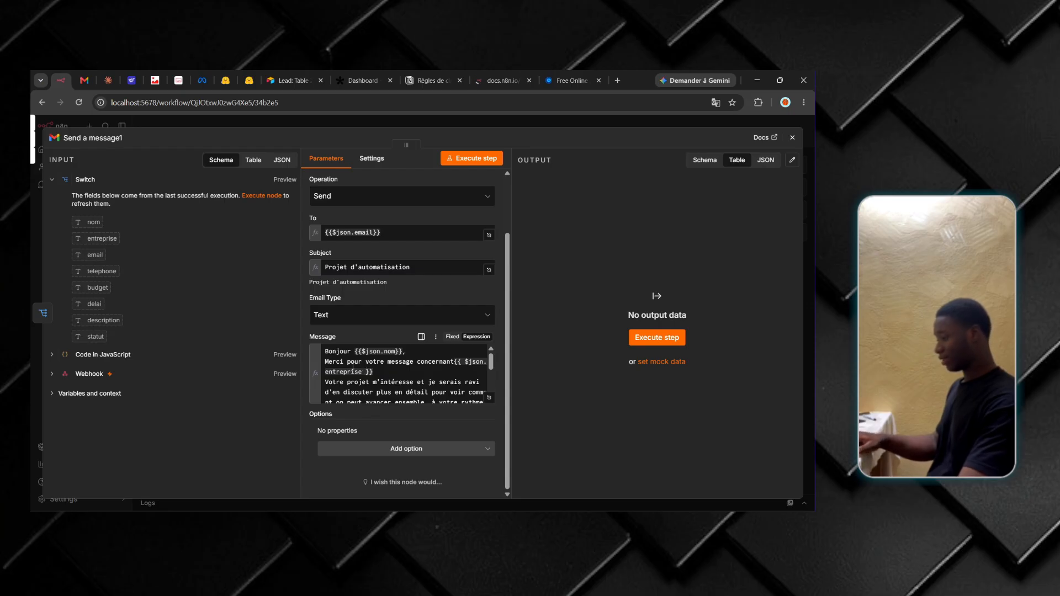
{"action": "scroll", "coordinate": [394, 366], "scroll_direction": "down", "scroll_amount": 3}
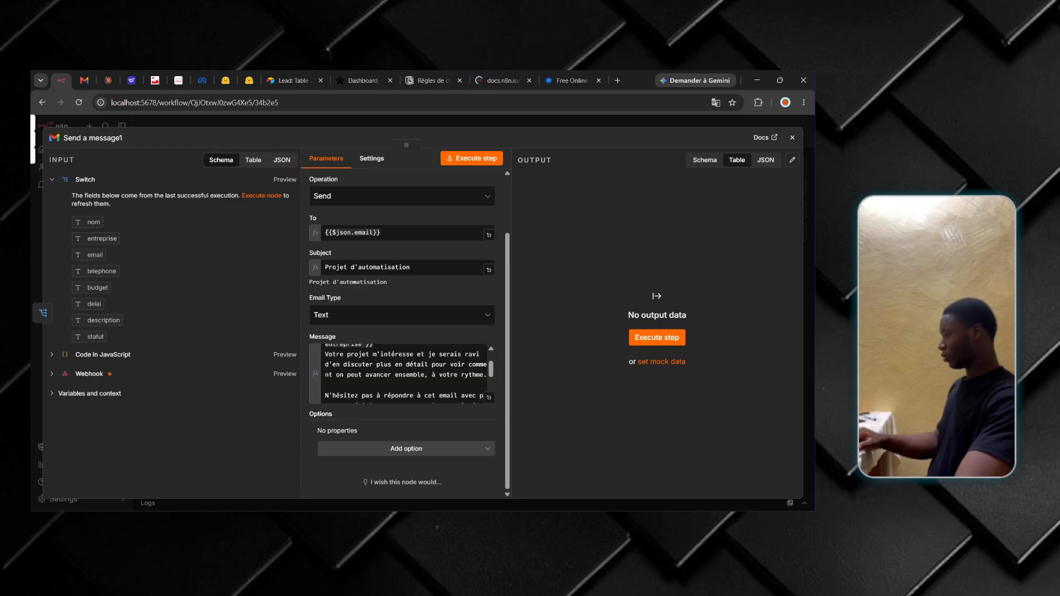
{"action": "left_click", "coordinate": [793, 138]}
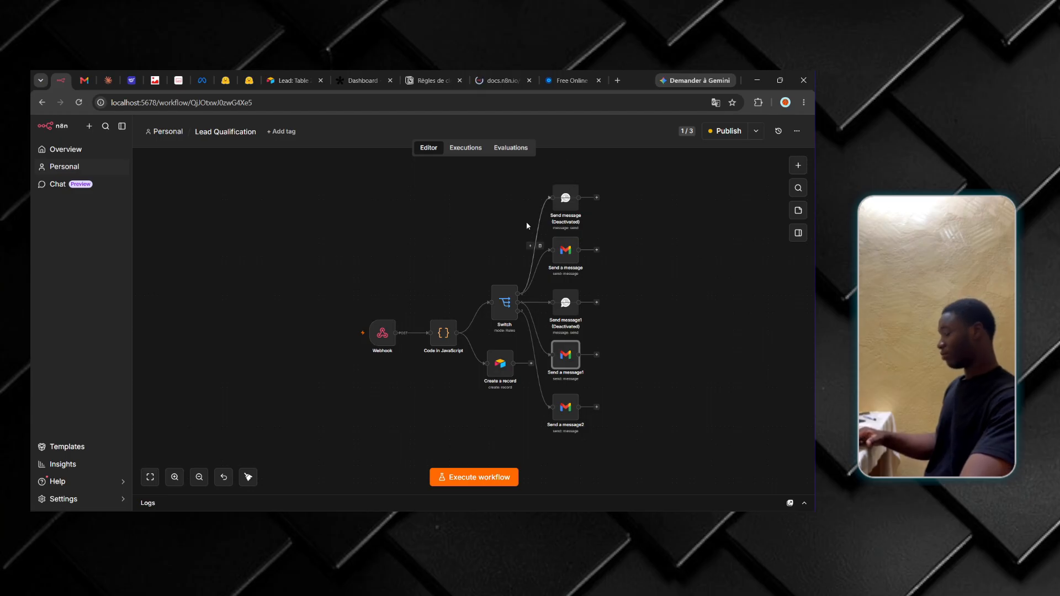
Step: Review the deactivated WhatsApp Send message node's credential, recipient and hot-lead text body, and close it
{"action": "left_click", "coordinate": [568, 202]}
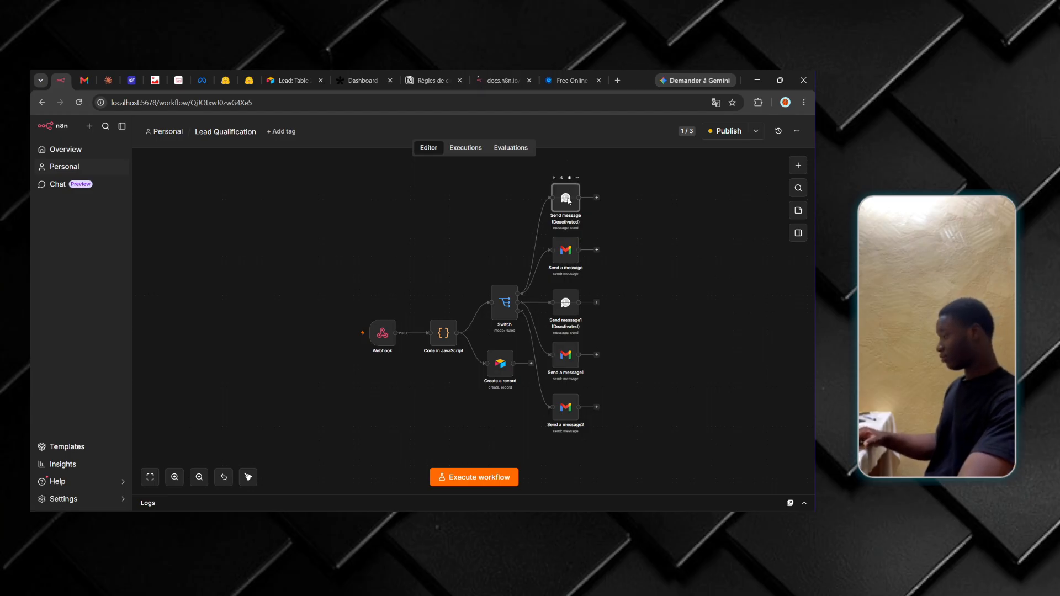
{"action": "double_click", "coordinate": [568, 200]}
{"action": "scroll", "coordinate": [364, 374], "scroll_direction": "down", "scroll_amount": 1}
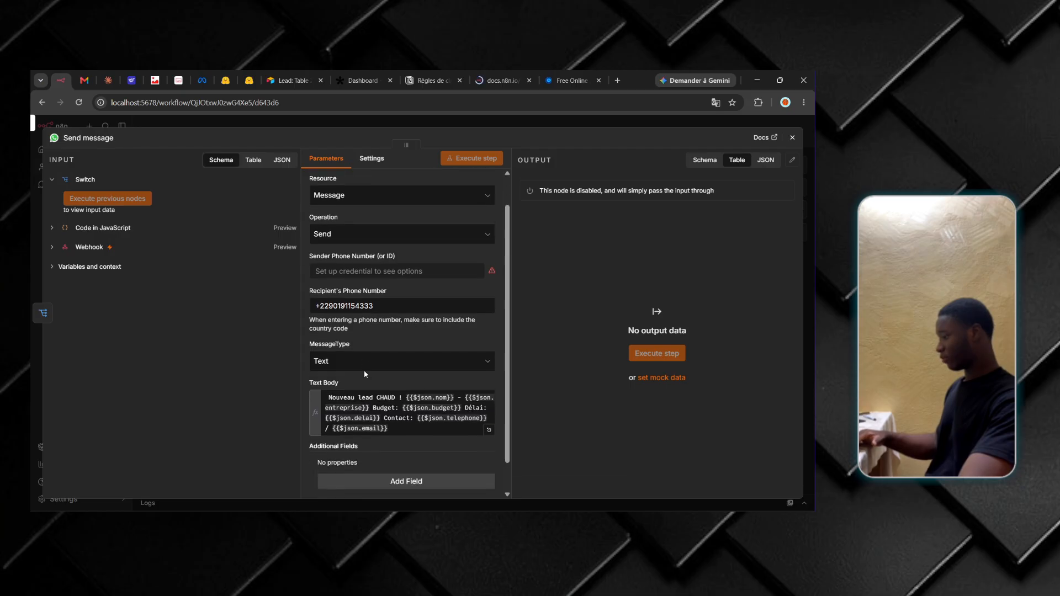
{"action": "scroll", "coordinate": [364, 374], "scroll_direction": "down", "scroll_amount": 1}
{"action": "scroll", "coordinate": [385, 385], "scroll_direction": "up", "scroll_amount": 1}
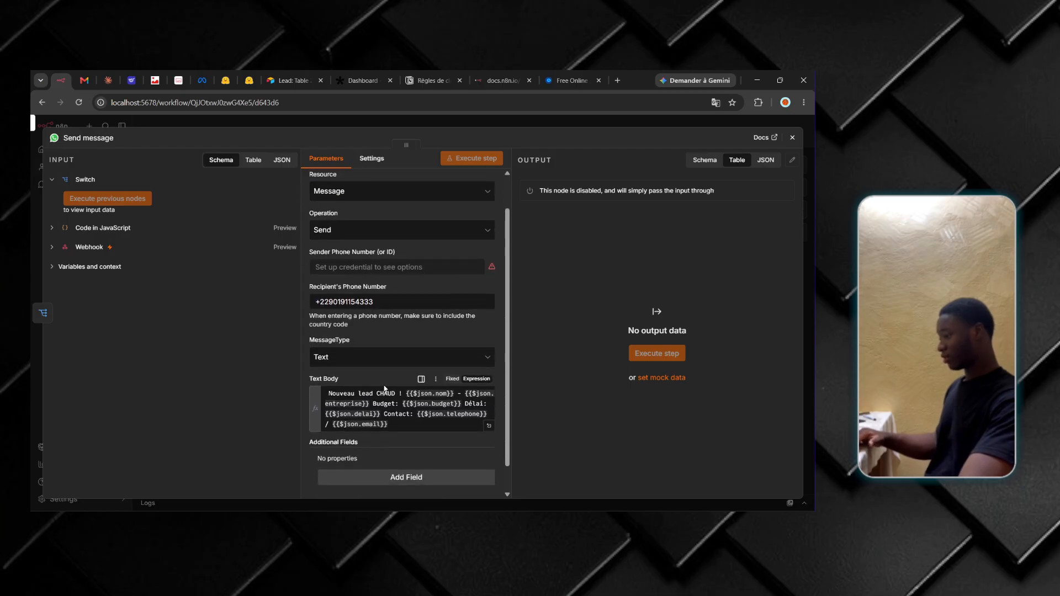
{"action": "scroll", "coordinate": [420, 218], "scroll_direction": "up", "scroll_amount": 2}
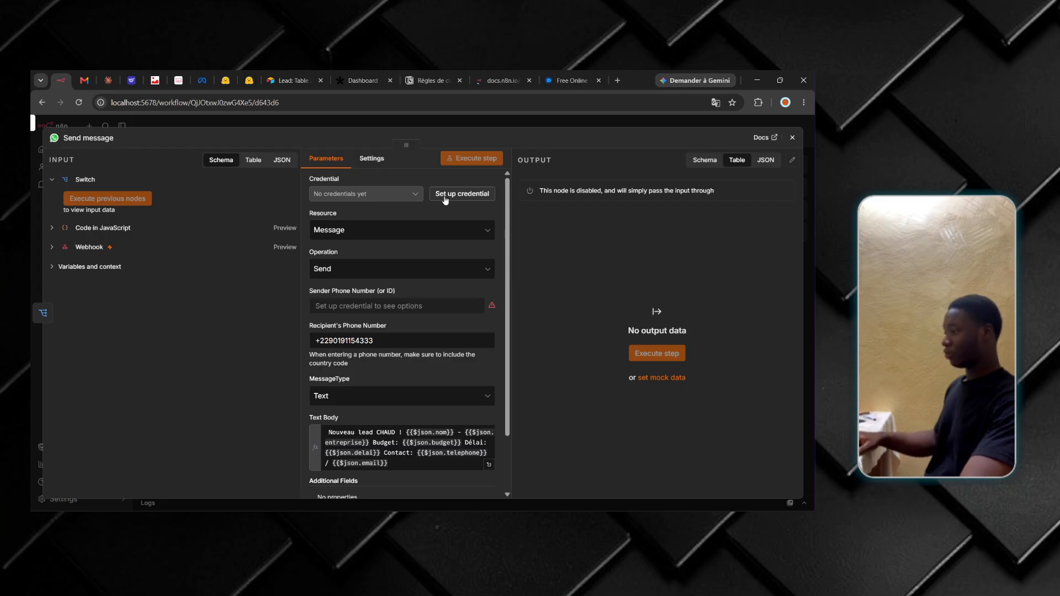
{"action": "scroll", "coordinate": [486, 336], "scroll_direction": "down", "scroll_amount": 3}
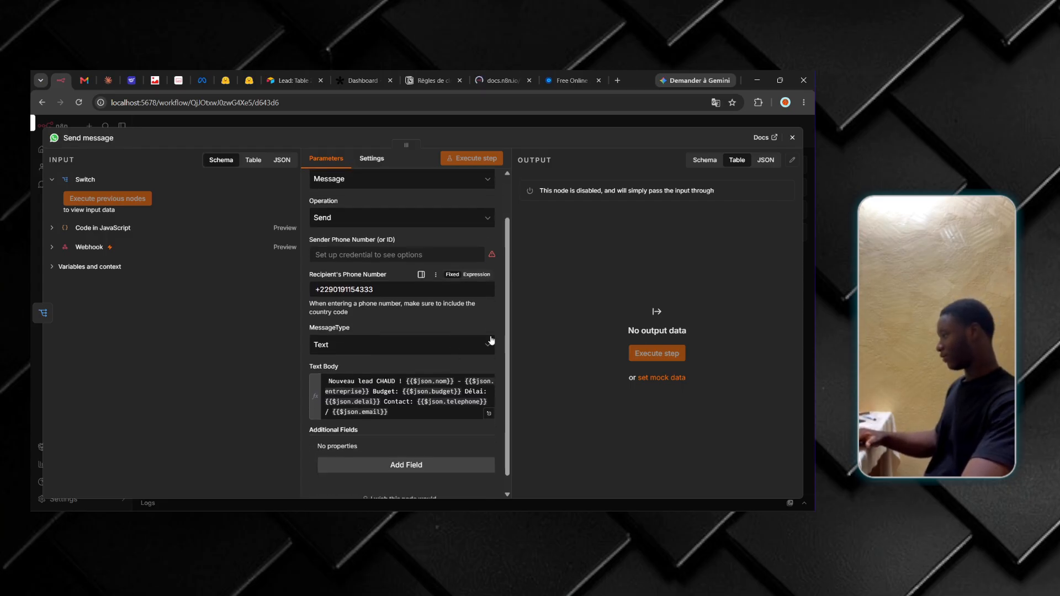
{"action": "left_click", "coordinate": [790, 142]}
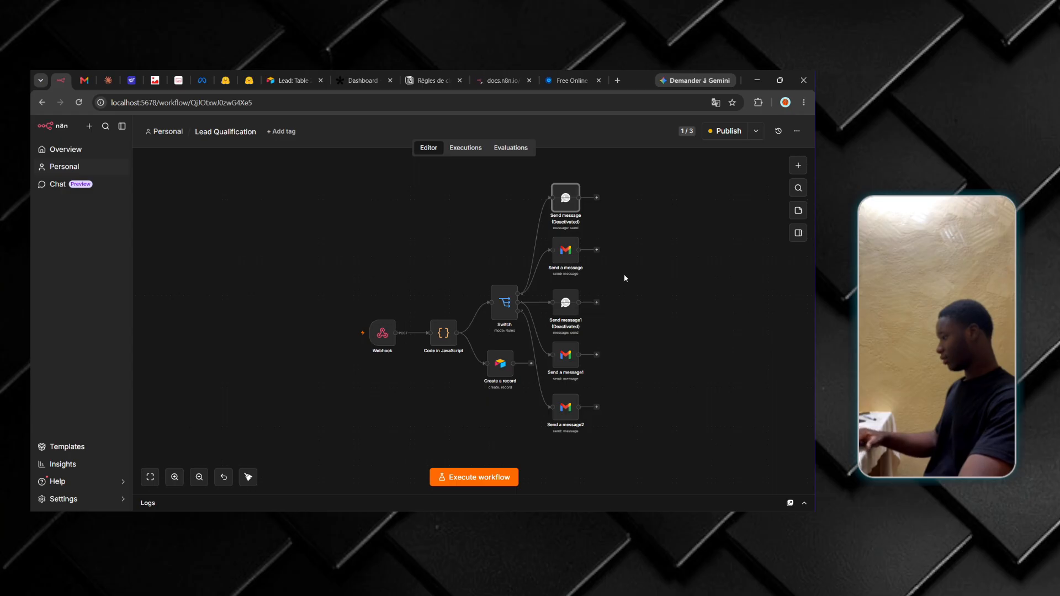
Step: Switch to the Tally dashboard, reload it, dismiss the extension notice and open the form "Automatisons vos tâches répétitives Parlons-en"
{"action": "scroll", "coordinate": [625, 278], "scroll_direction": "up", "scroll_amount": 2}
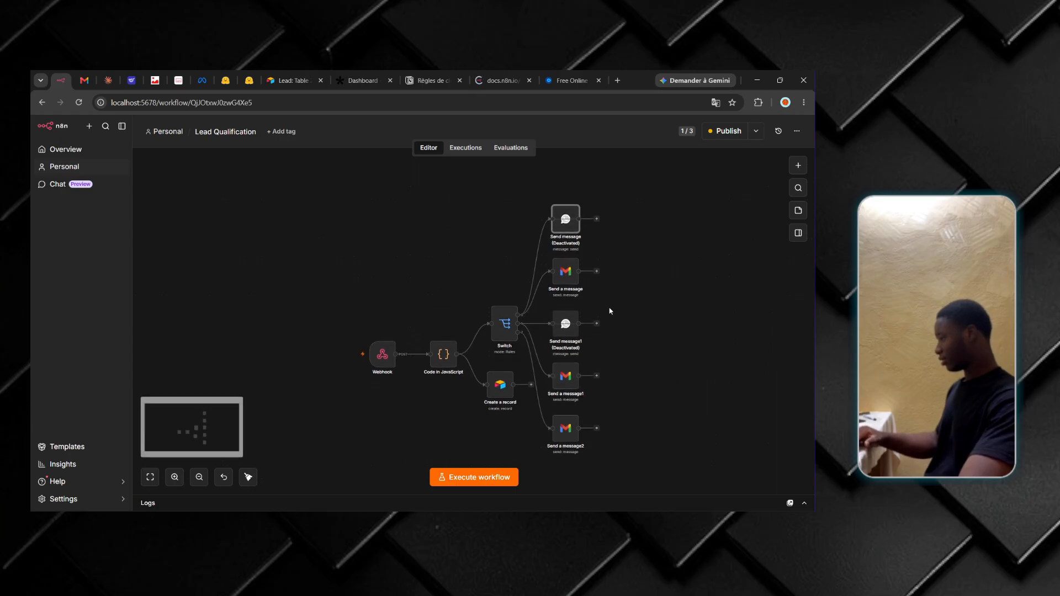
{"action": "scroll", "coordinate": [609, 308], "scroll_direction": "down", "scroll_amount": 3}
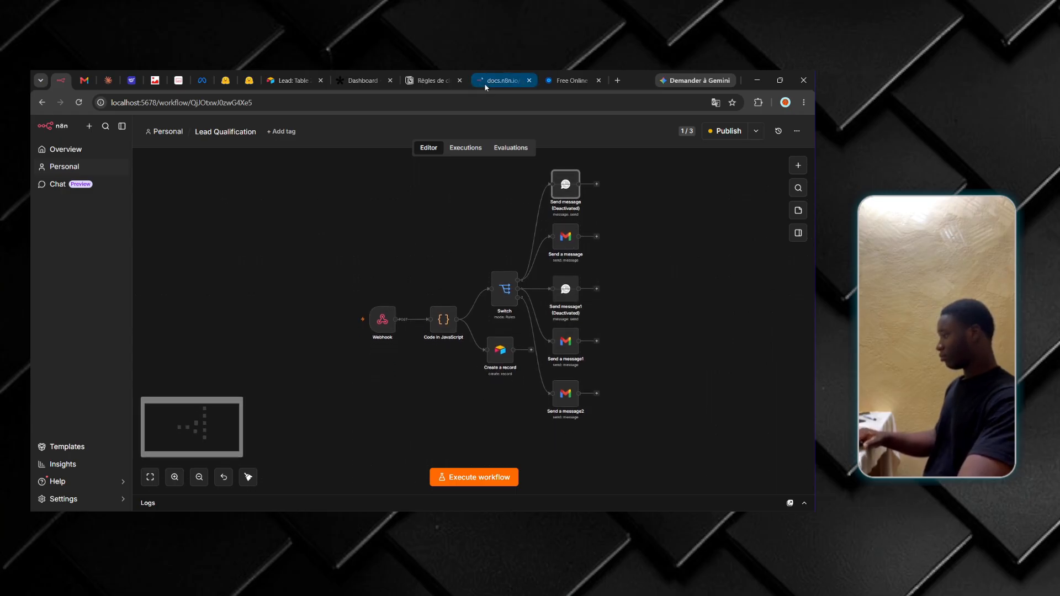
{"action": "left_click", "coordinate": [363, 81]}
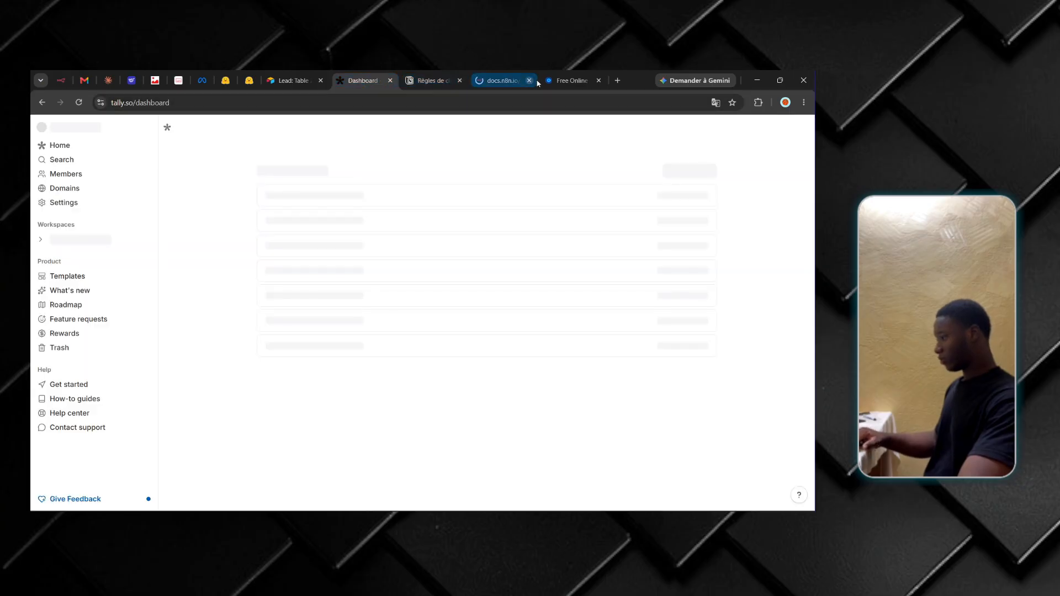
{"action": "left_click", "coordinate": [81, 103]}
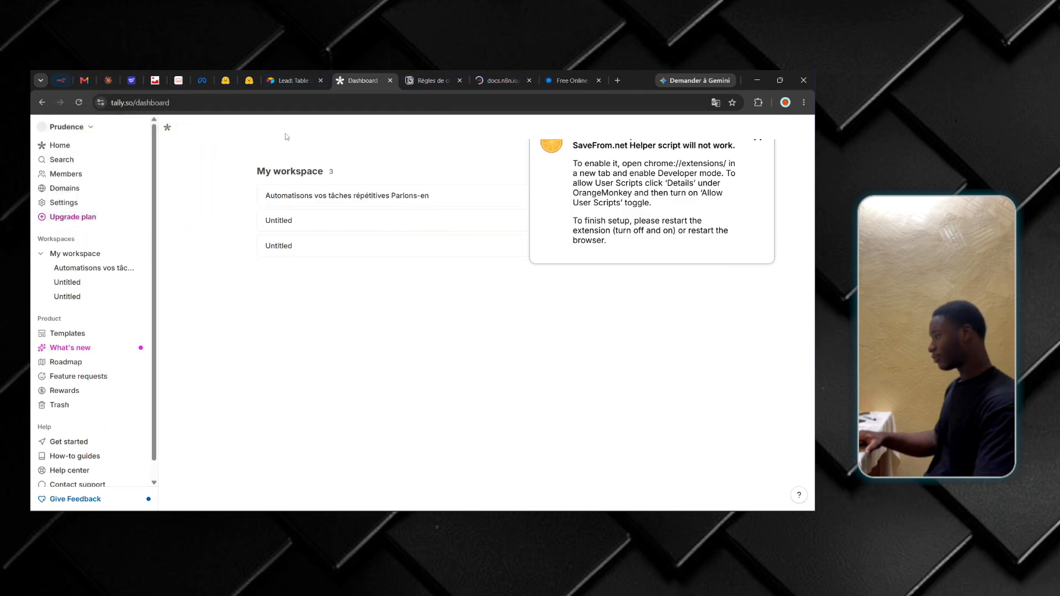
{"action": "left_click", "coordinate": [758, 142]}
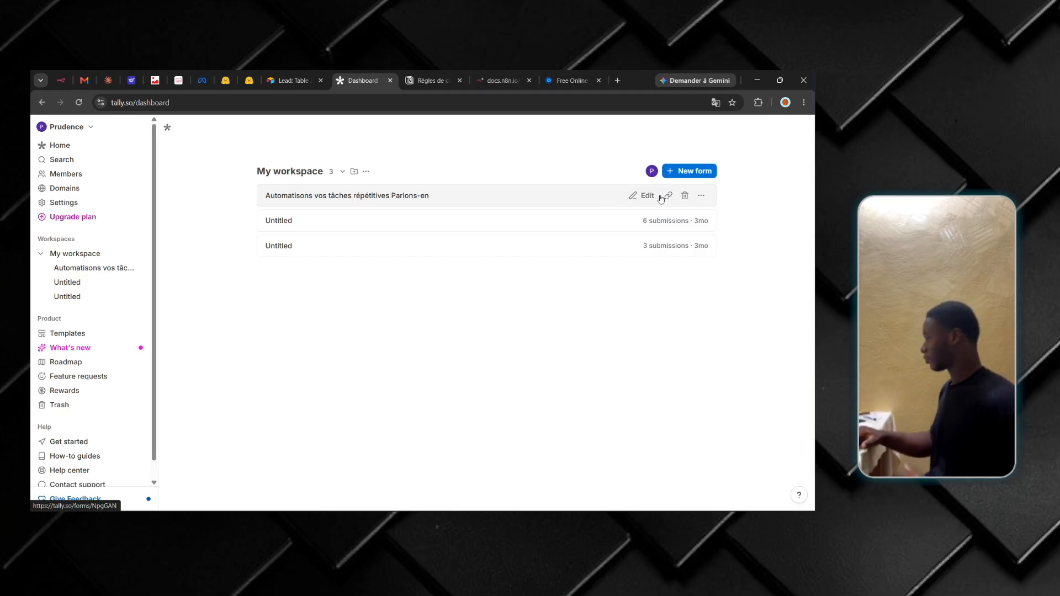
{"action": "left_click", "coordinate": [561, 203]}
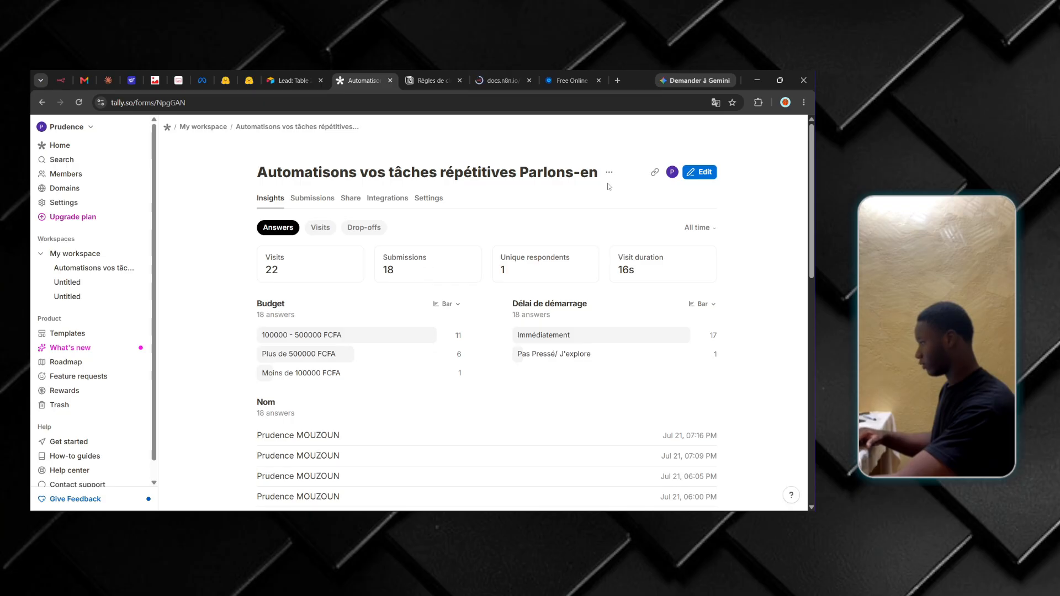
{"action": "left_click", "coordinate": [655, 171]}
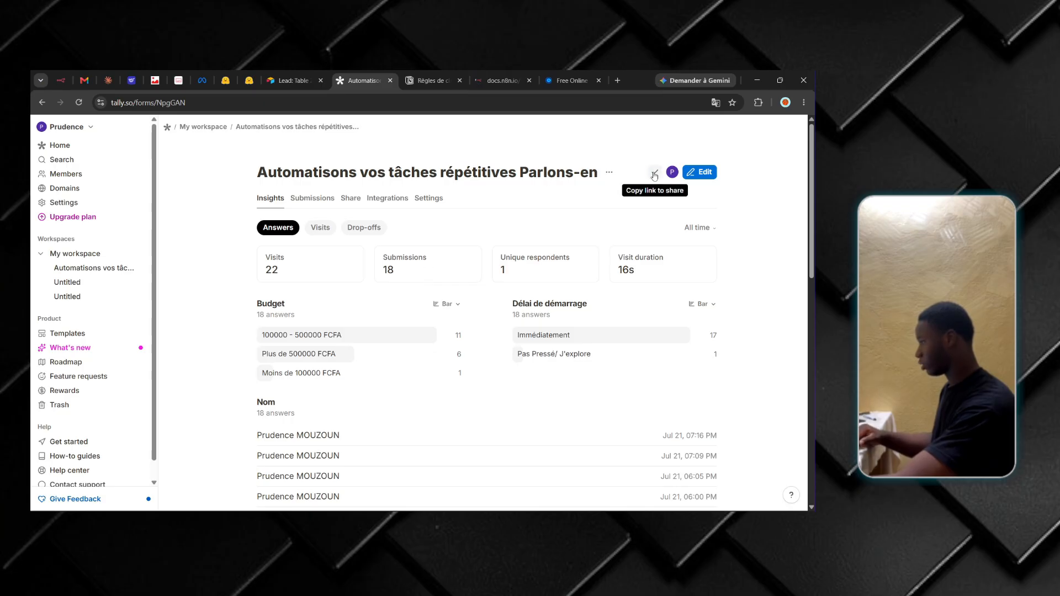
{"action": "left_click", "coordinate": [618, 80]}
{"action": "type", "text": "https://tally.so/r/NpgGAN"}
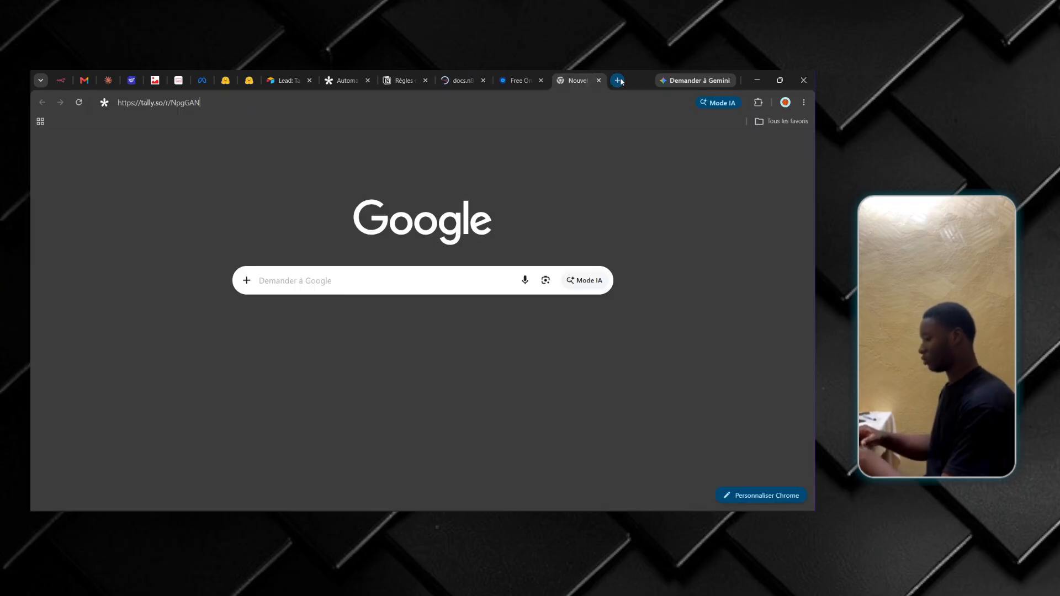
{"action": "key", "text": "Return"}
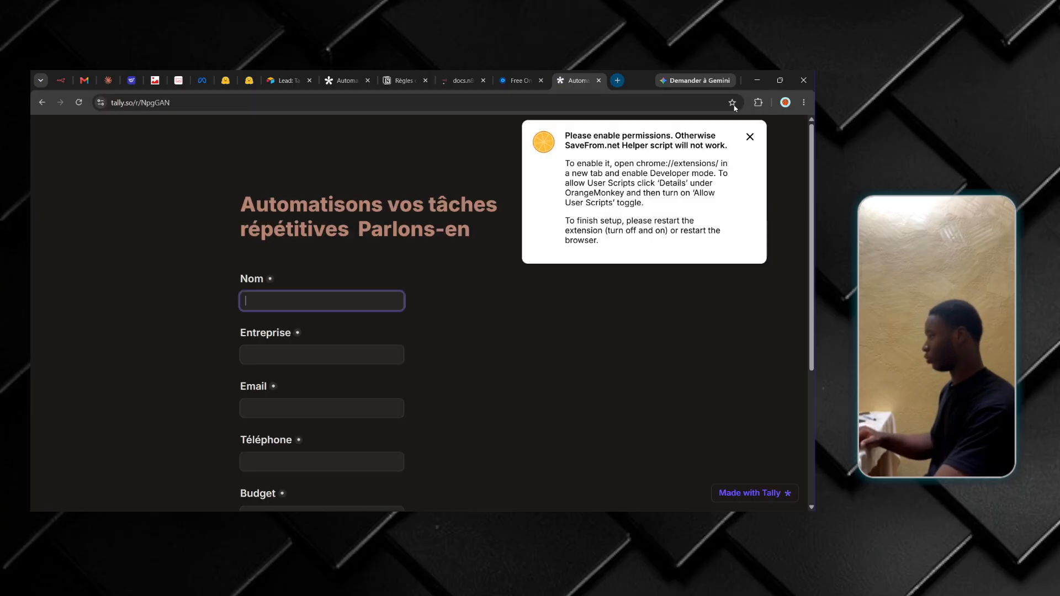
{"action": "left_click", "coordinate": [749, 138]}
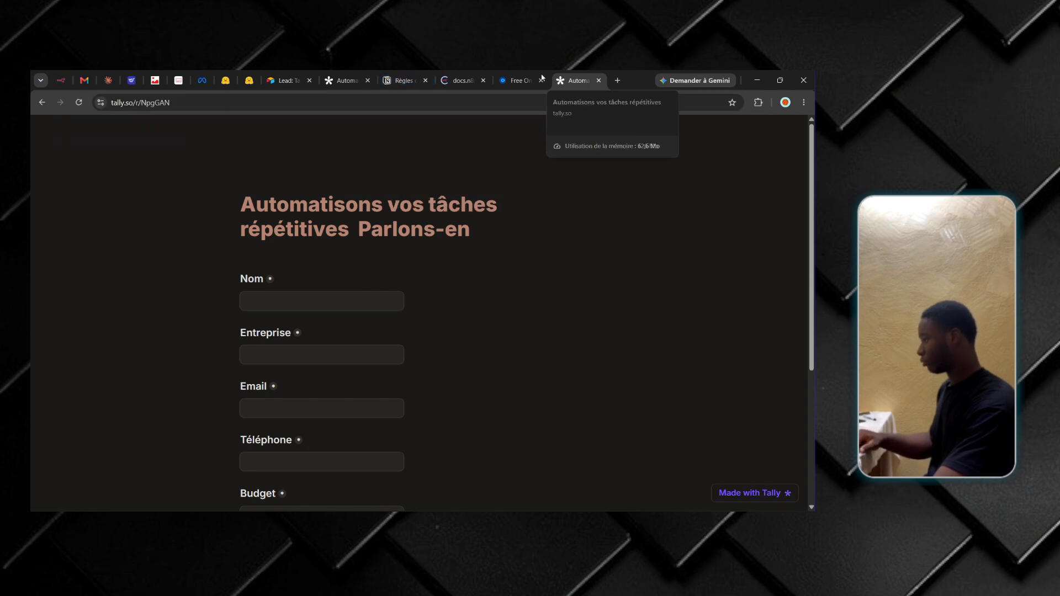
Step: Look over the Tally form's insights, the n8n workflow and the public form, and return to the form's insights
{"action": "left_click", "coordinate": [330, 89]}
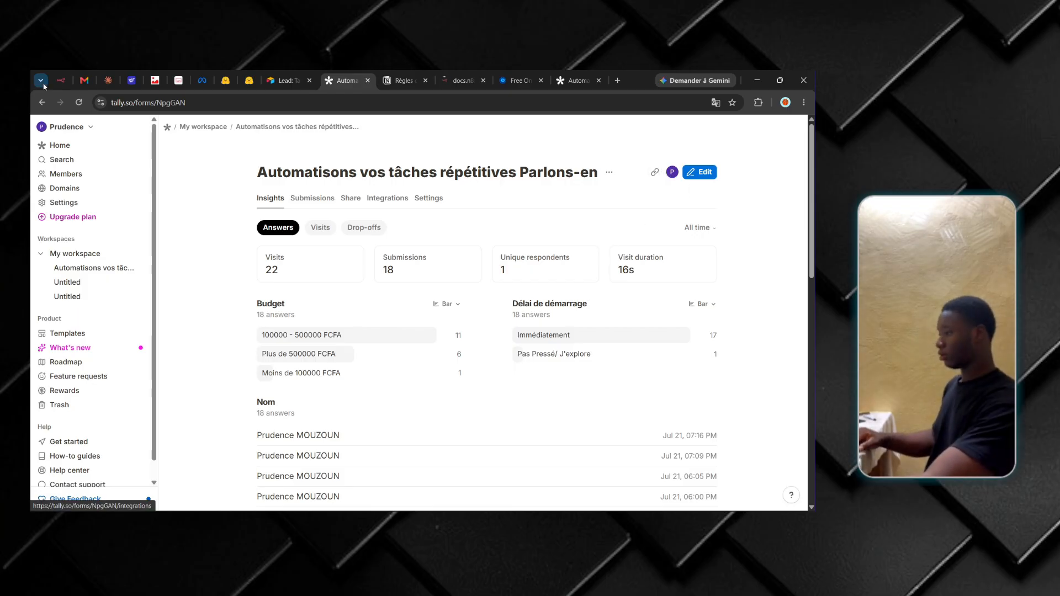
{"action": "left_click", "coordinate": [61, 81]}
{"action": "mouse_move", "coordinate": [387, 320]}
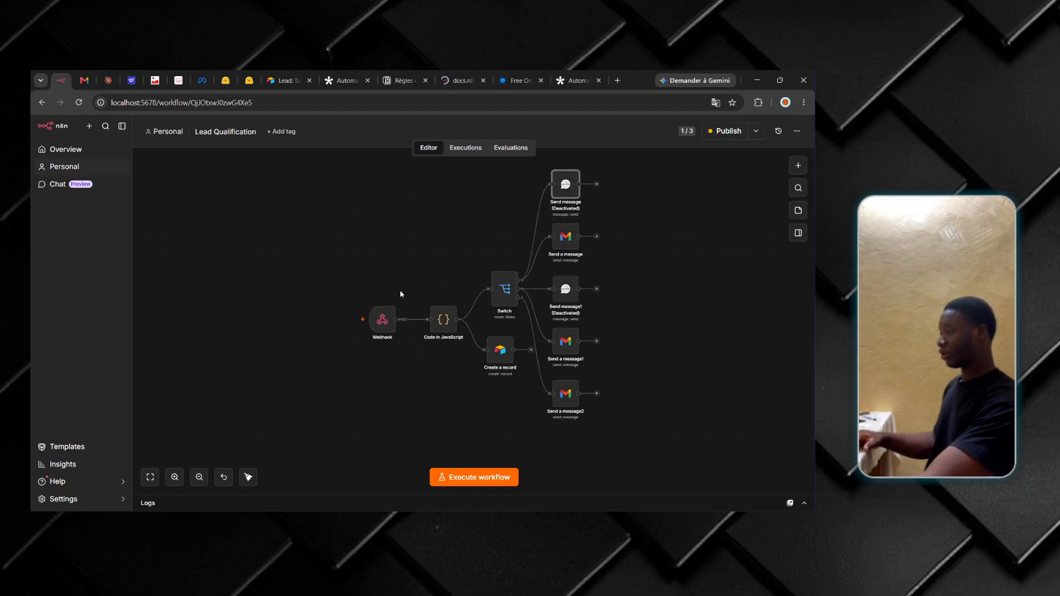
{"action": "left_click", "coordinate": [574, 81]}
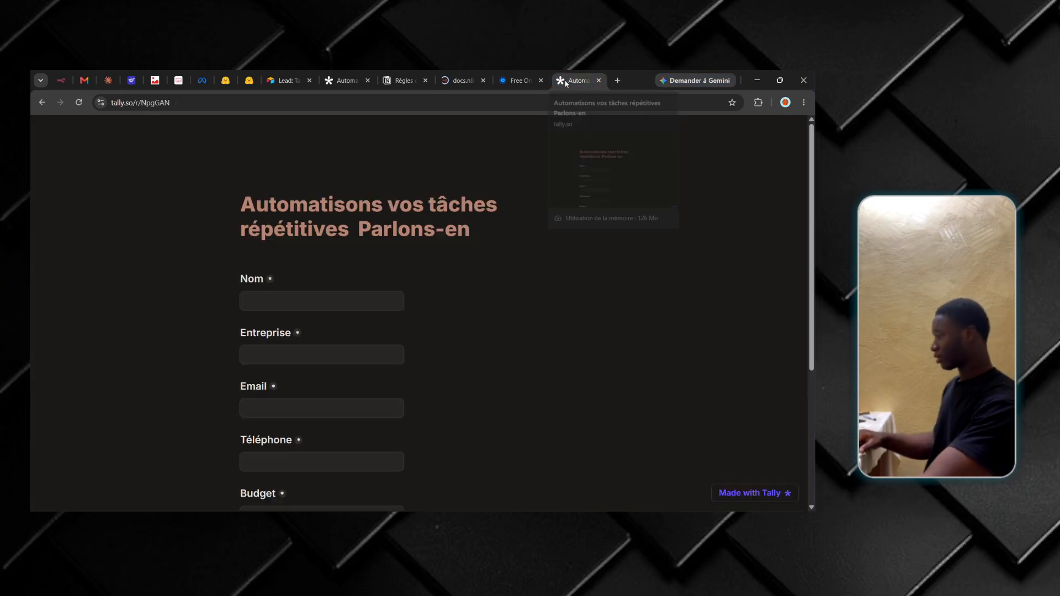
{"action": "left_click", "coordinate": [345, 81]}
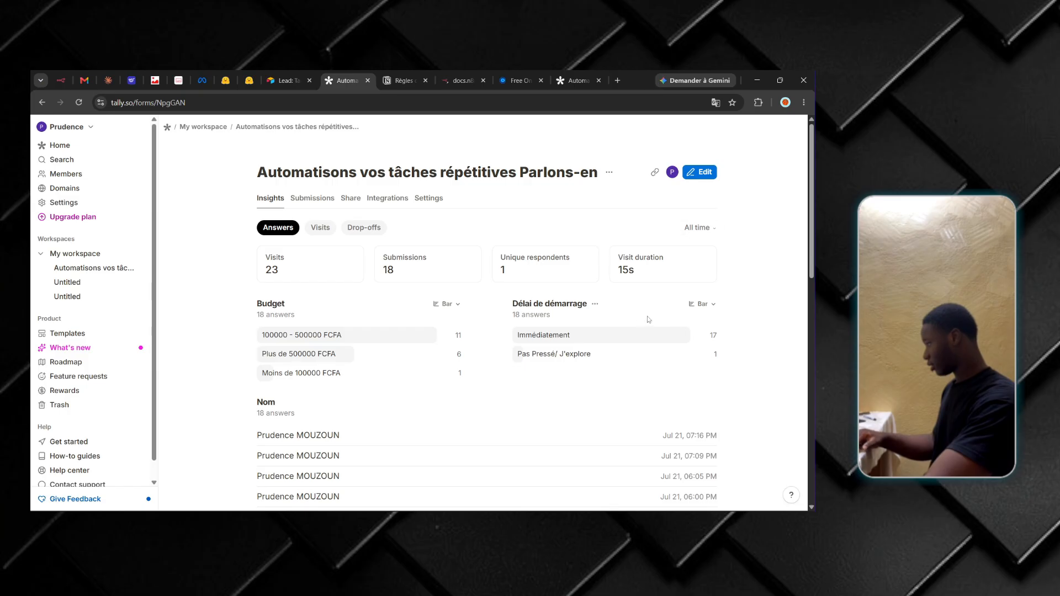
Step: Edit the form's Webhook integration and delete the trycloudflare.com base address from its endpoint URL
{"action": "left_click", "coordinate": [390, 201]}
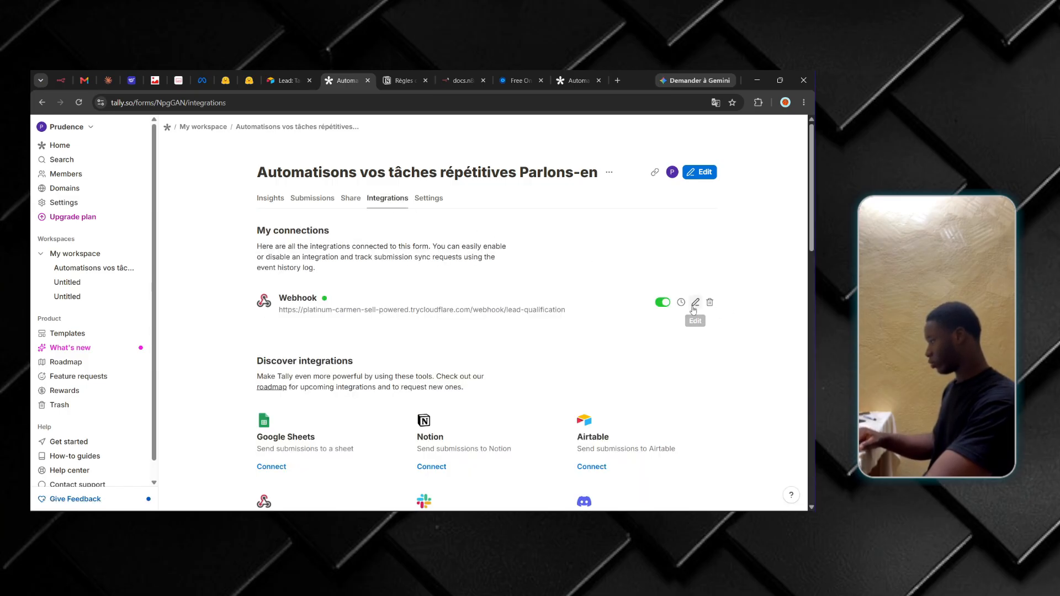
{"action": "left_click", "coordinate": [693, 309]}
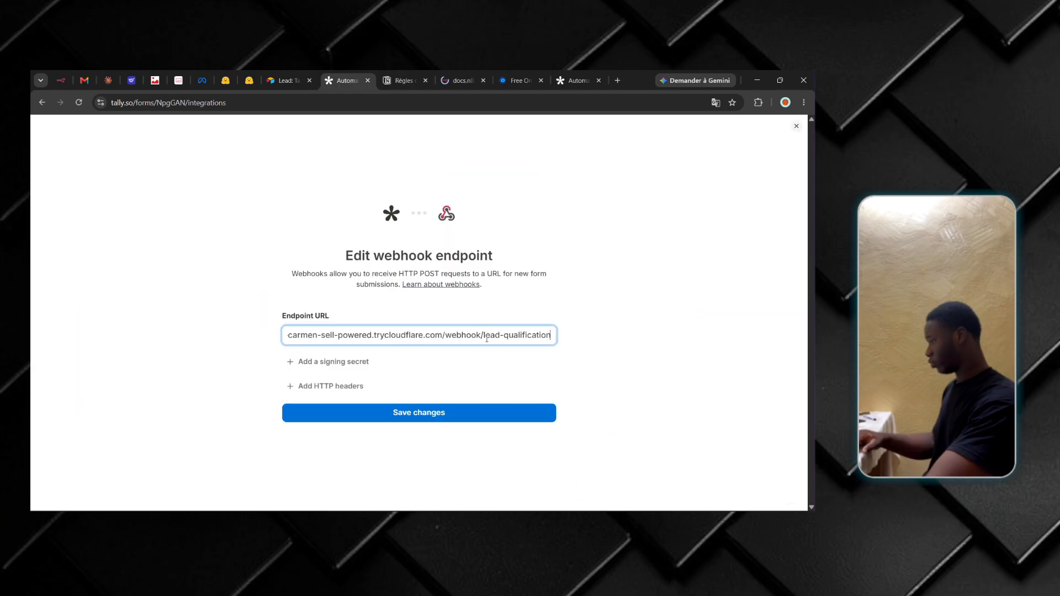
{"action": "left_click_drag", "start_coordinate": [441, 335], "coordinate": [272, 346]}
{"action": "key", "text": "BackSpace"}
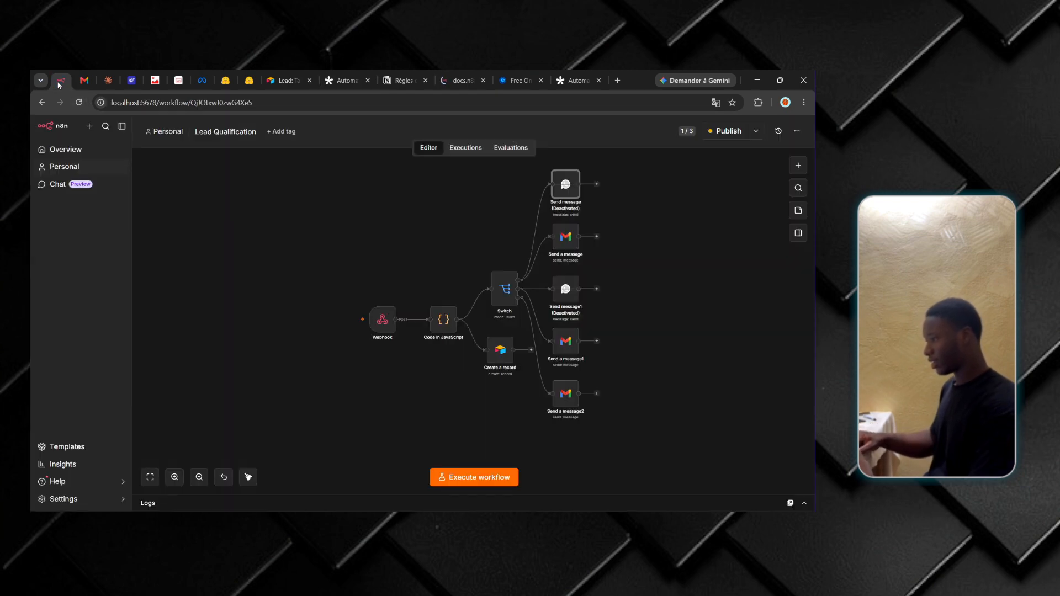
Step: Switch to the n8n workflow, open the Webhook node and highlight the localhost base address in its production URL
{"action": "left_click", "coordinate": [60, 80]}
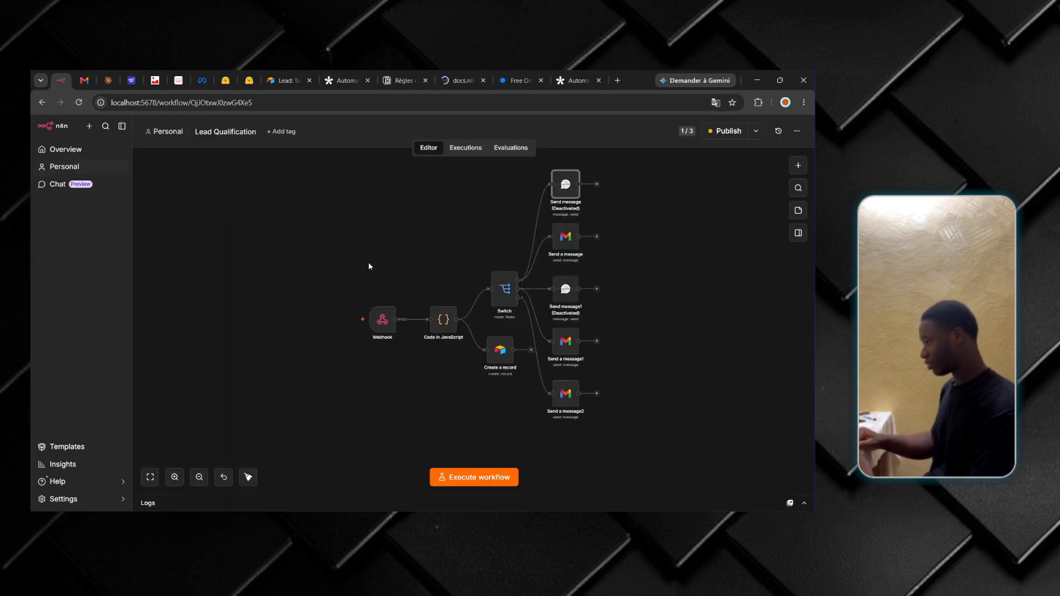
{"action": "double_click", "coordinate": [386, 320]}
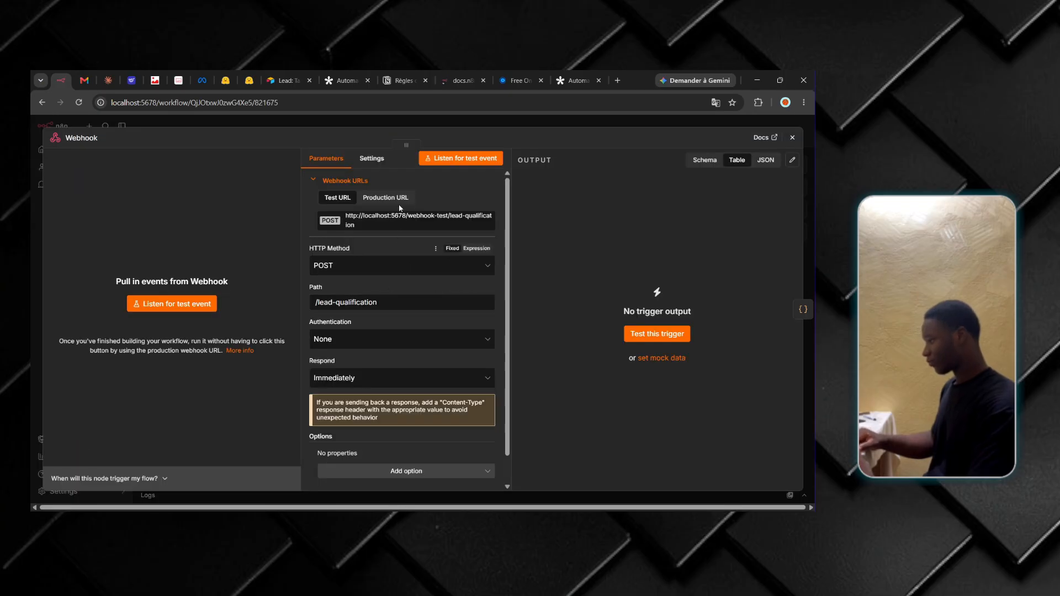
{"action": "left_click", "coordinate": [379, 202]}
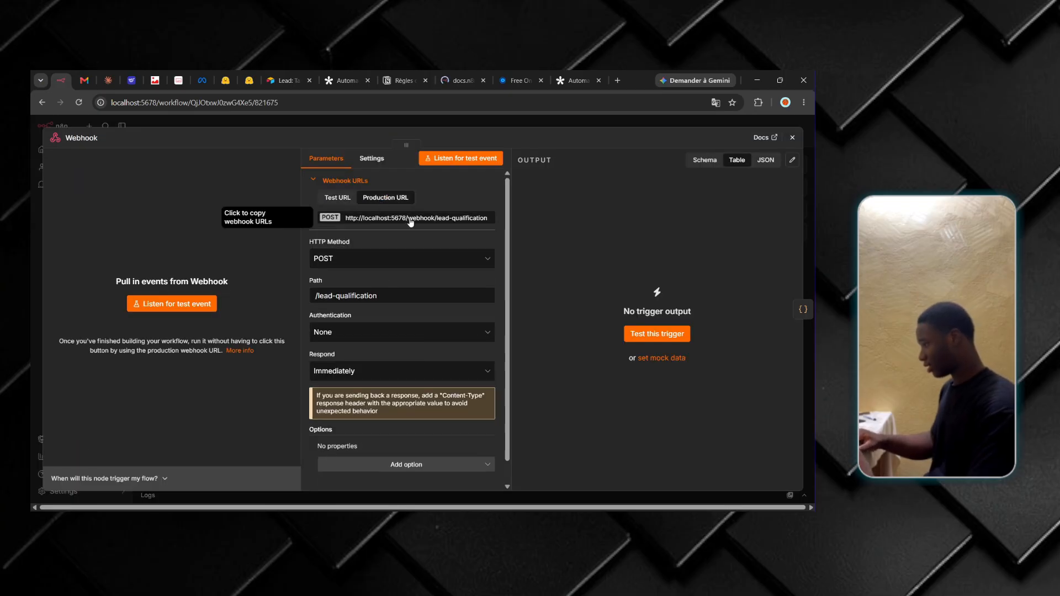
{"action": "left_click_drag", "start_coordinate": [406, 222], "coordinate": [349, 226]}
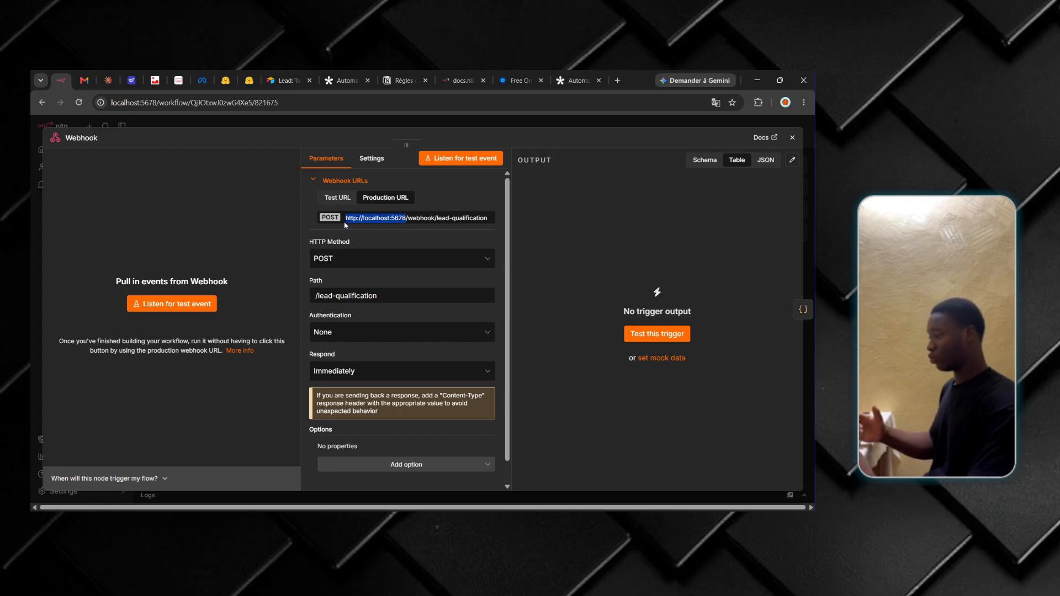
{"action": "mouse_move", "coordinate": [617, 509]}
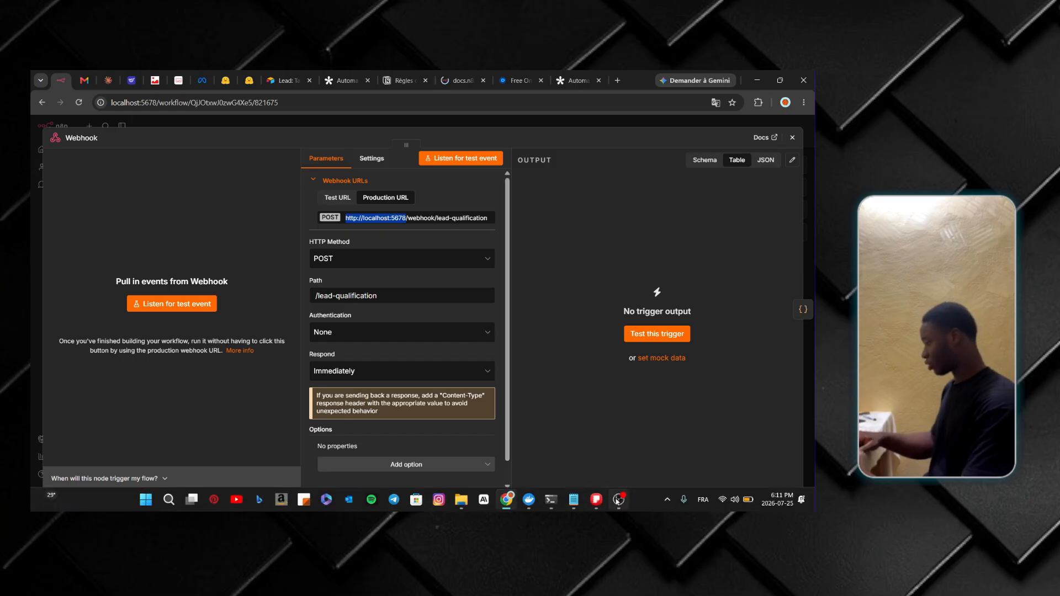
{"action": "left_click", "coordinate": [537, 455]}
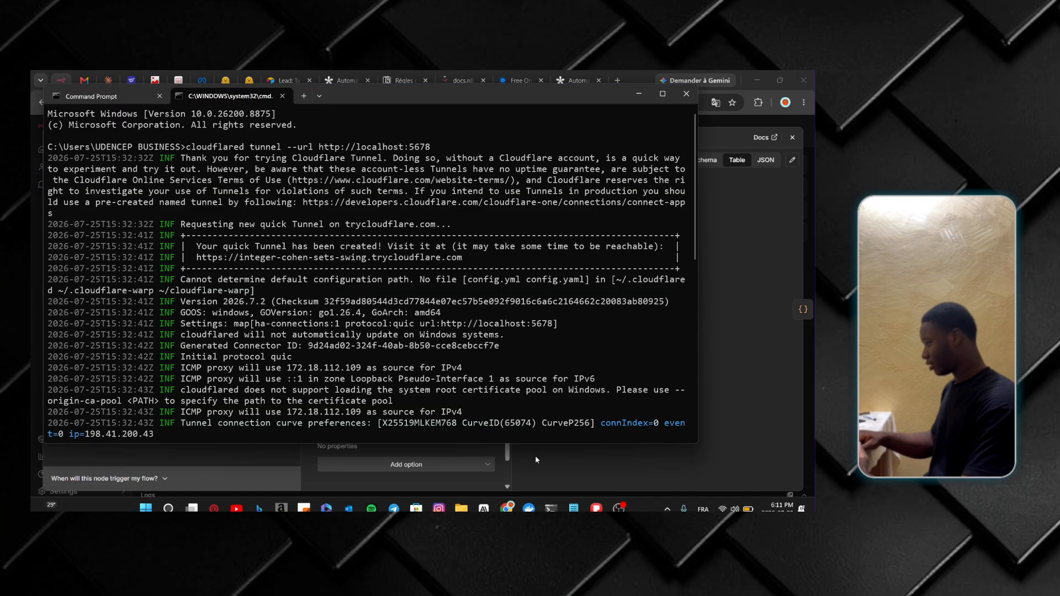
{"action": "left_click_drag", "start_coordinate": [464, 260], "coordinate": [197, 259]}
{"action": "key", "text": "ctrl+c"}
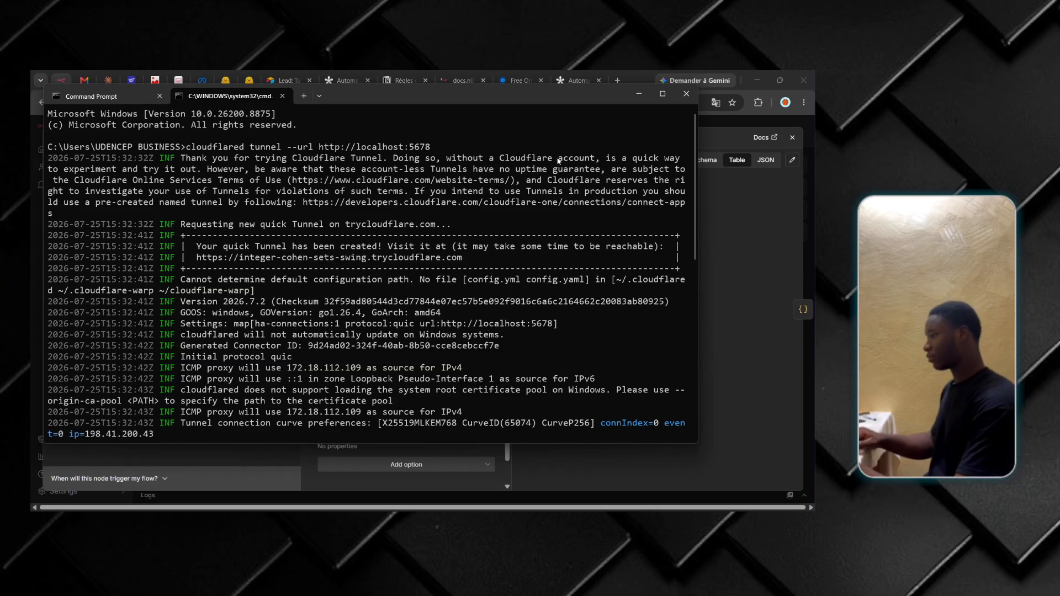
{"action": "left_click", "coordinate": [743, 229]}
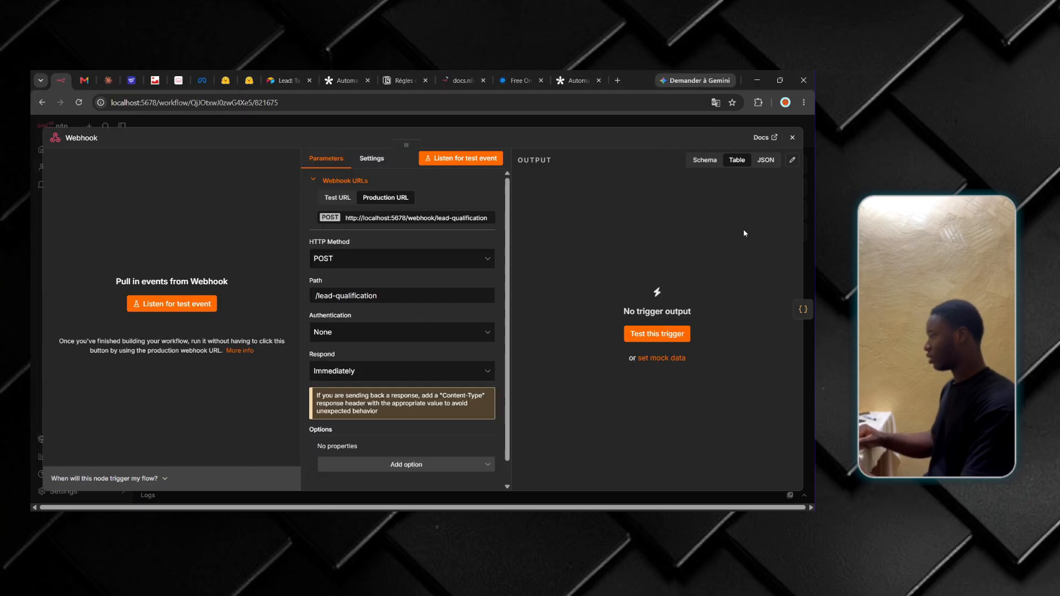
Step: Insert the copied tunnel address before /webhook/lead-qualification in the Tally form's Endpoint URL, without a space between them
{"action": "left_click", "coordinate": [347, 80]}
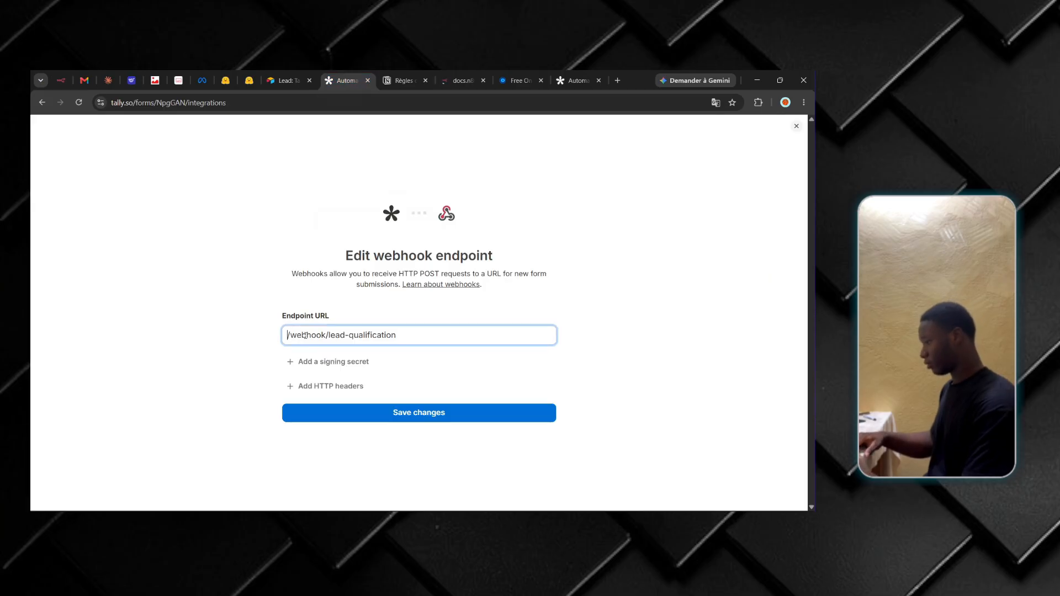
{"action": "key", "text": "ctrl+v"}
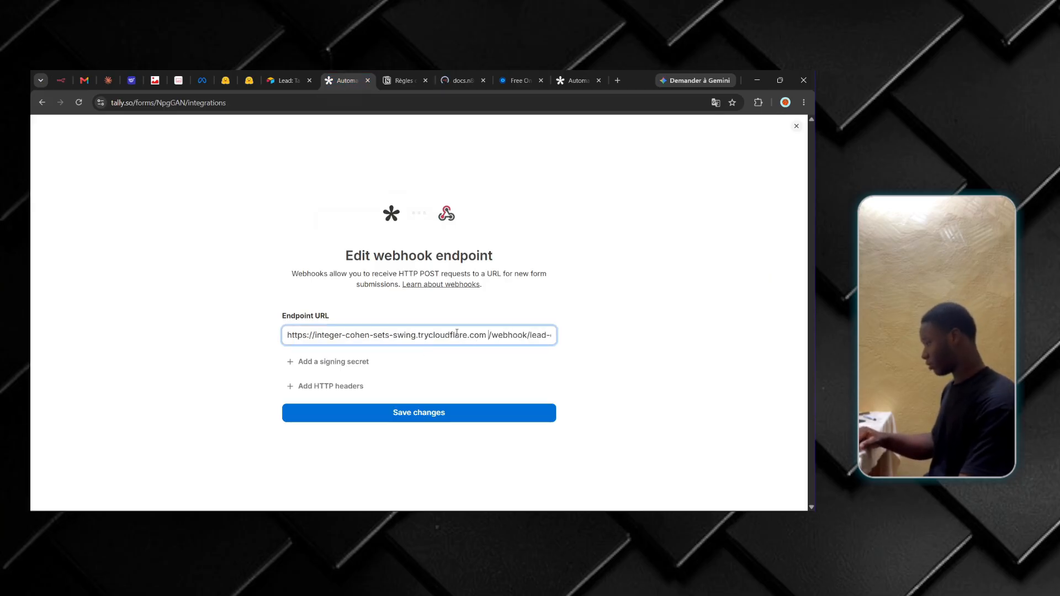
{"action": "key", "text": "BackSpace"}
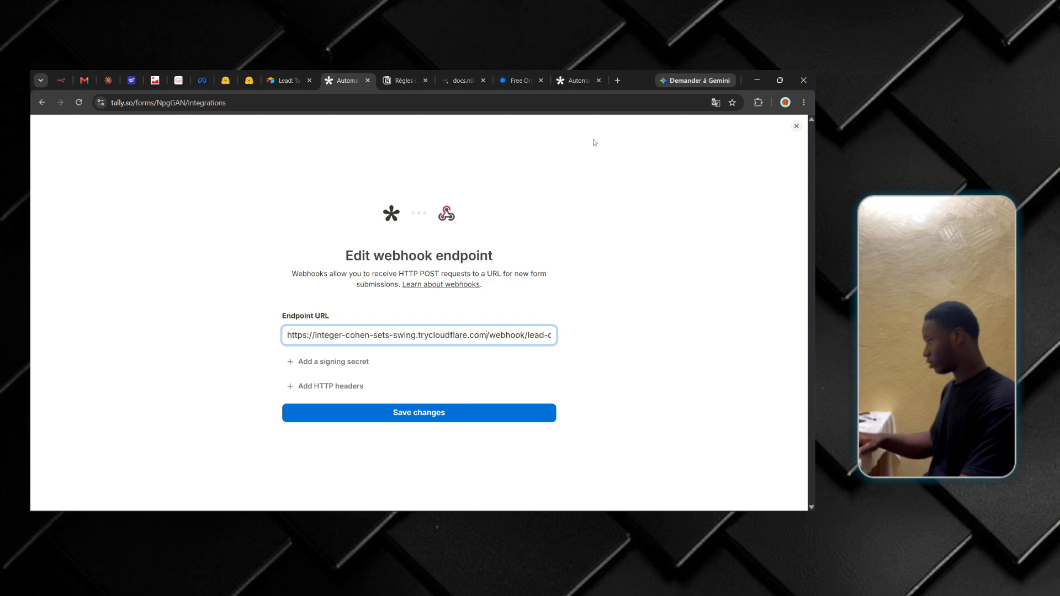
Step: Open the tunnel address integer-cohen-sets-swing.trycloudflare.com in a new tab and save the edited webhook endpoint in Tally
{"action": "left_click", "coordinate": [617, 80]}
{"action": "key", "text": "ctrl+v"}
{"action": "key", "text": "Return"}
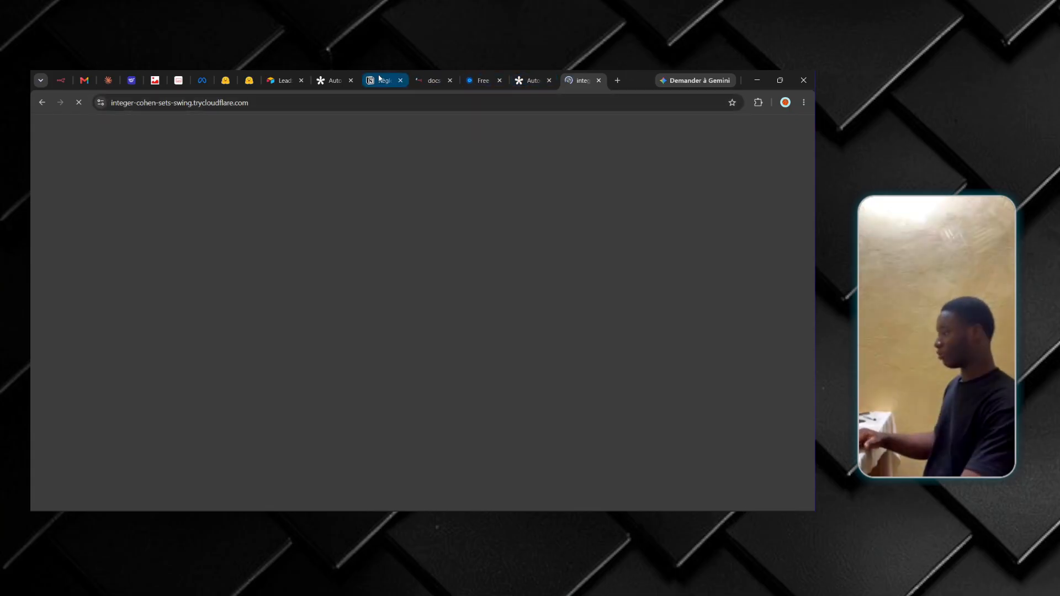
{"action": "left_click", "coordinate": [328, 85]}
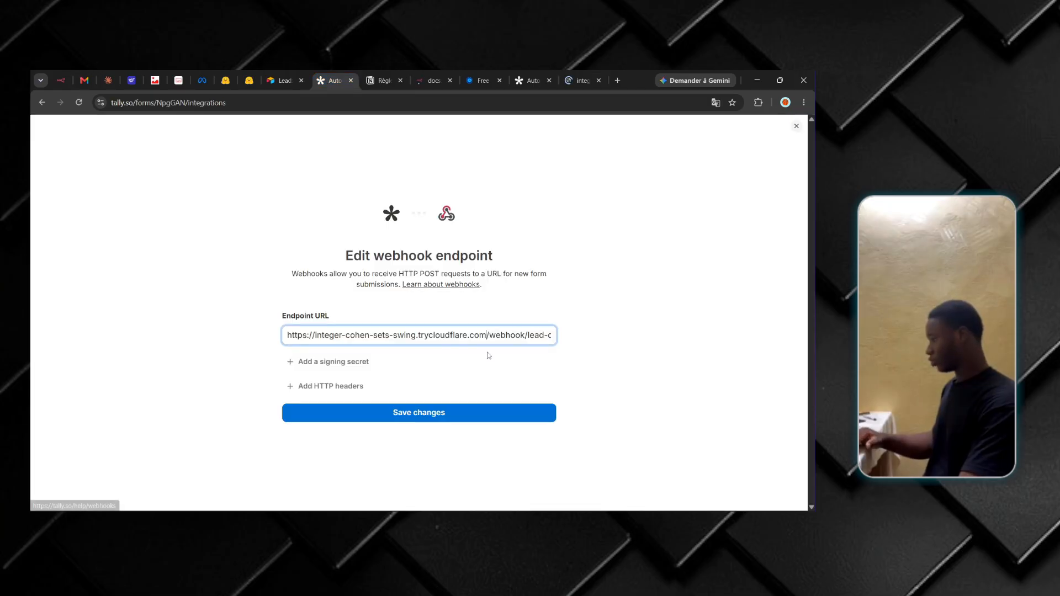
{"action": "left_click", "coordinate": [336, 411]}
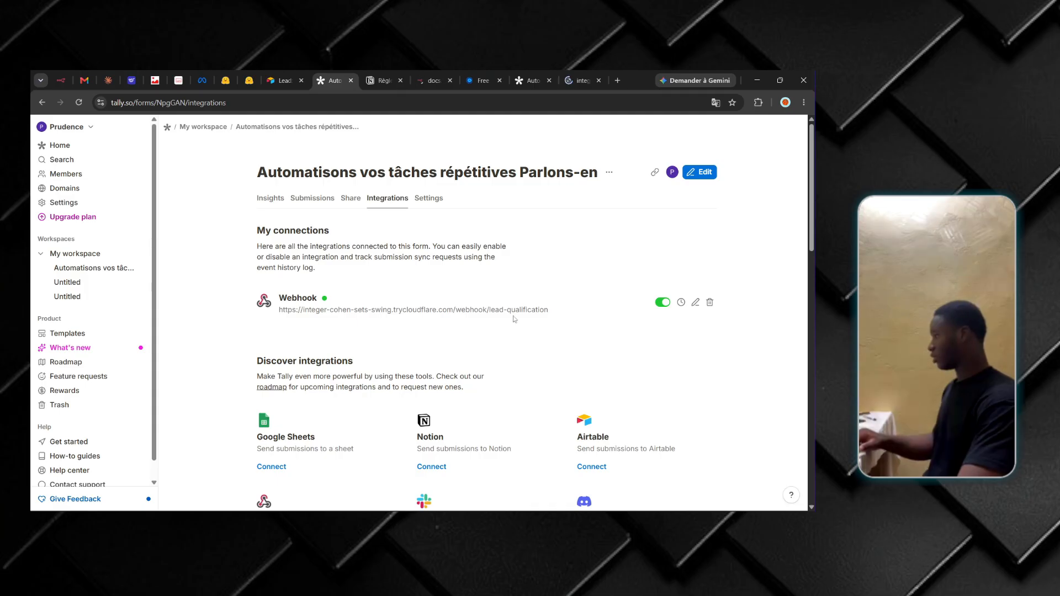
Step: Return to the n8n Lead Qualification workflow, close the Webhook node and execute the workflow
{"action": "left_click", "coordinate": [527, 83]}
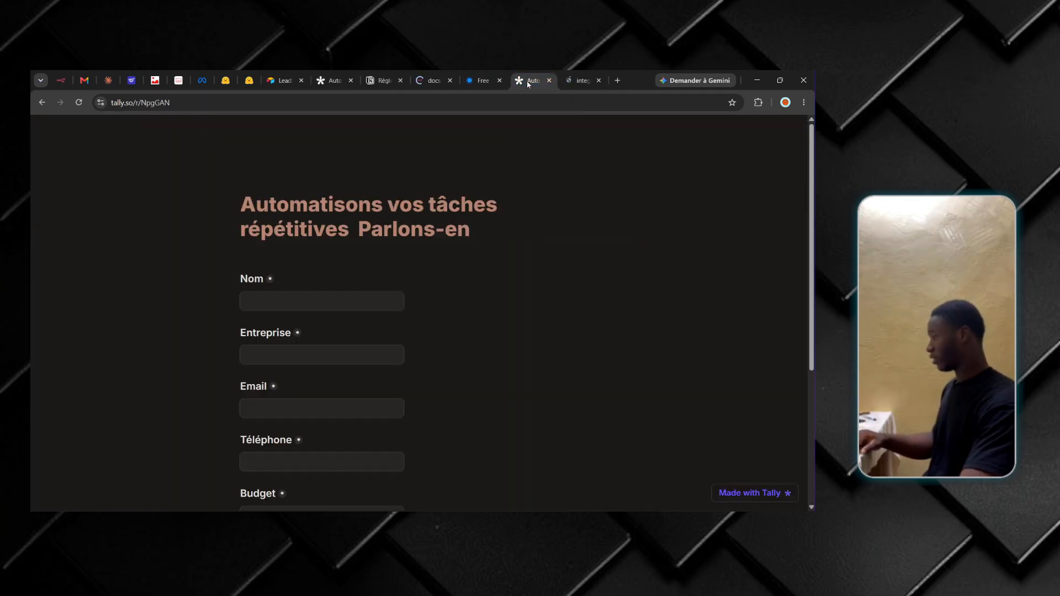
{"action": "left_click", "coordinate": [66, 87]}
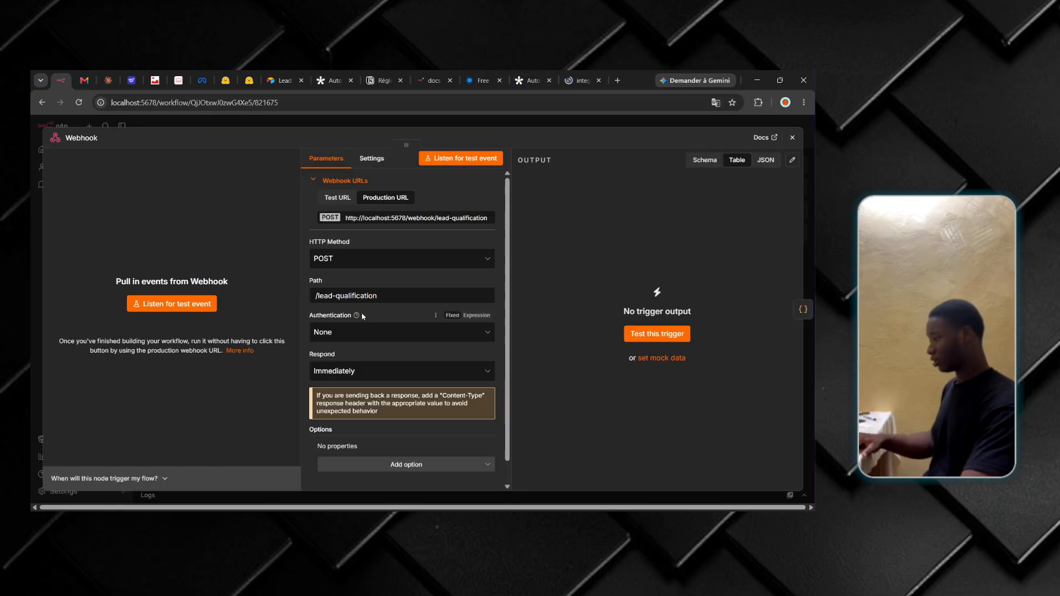
{"action": "left_click", "coordinate": [792, 137]}
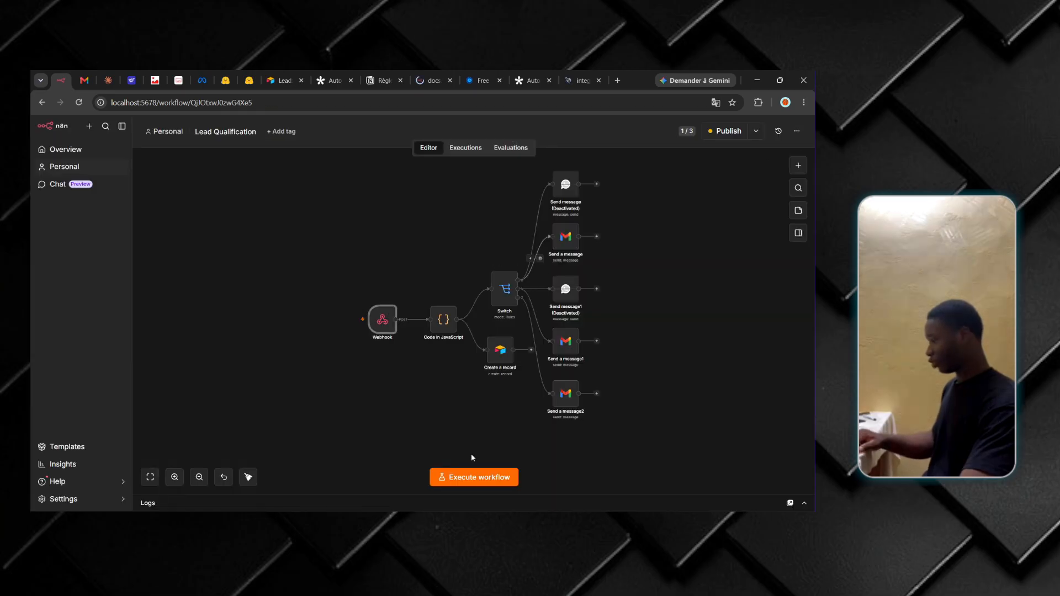
{"action": "left_click", "coordinate": [463, 479]}
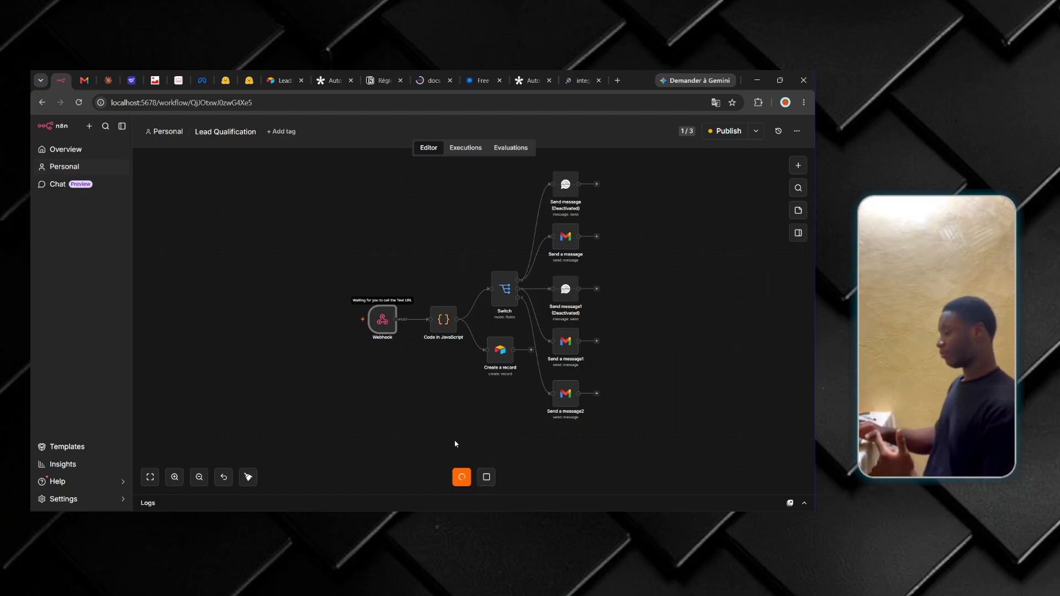
Step: On the public Tally form, fill in the contact's name, e-mail and phone number, with GemmaS as Entreprise
{"action": "left_click", "coordinate": [524, 81]}
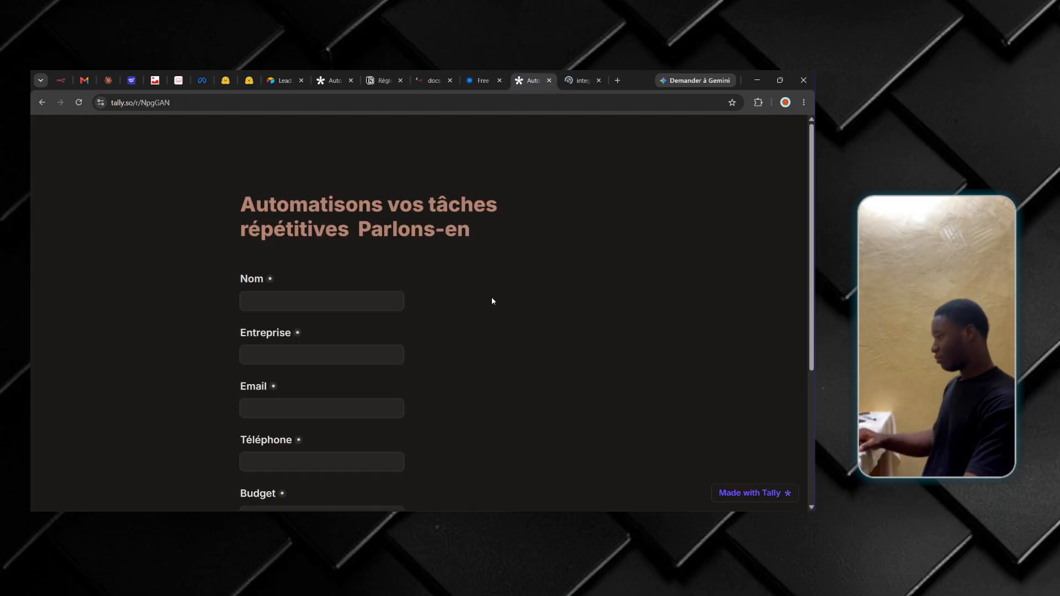
{"action": "left_click", "coordinate": [305, 301]}
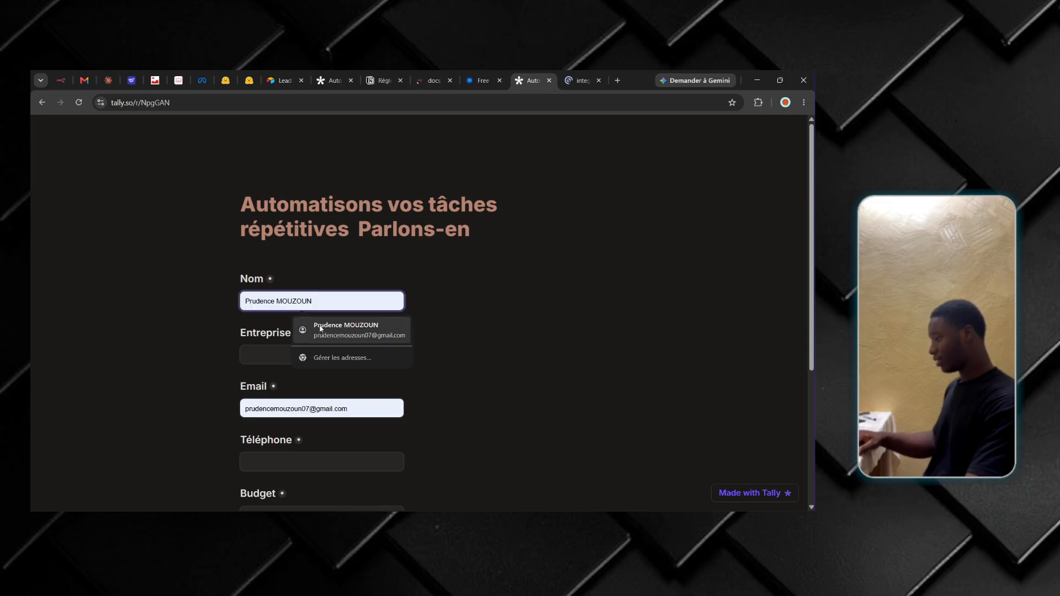
{"action": "left_click", "coordinate": [320, 328]}
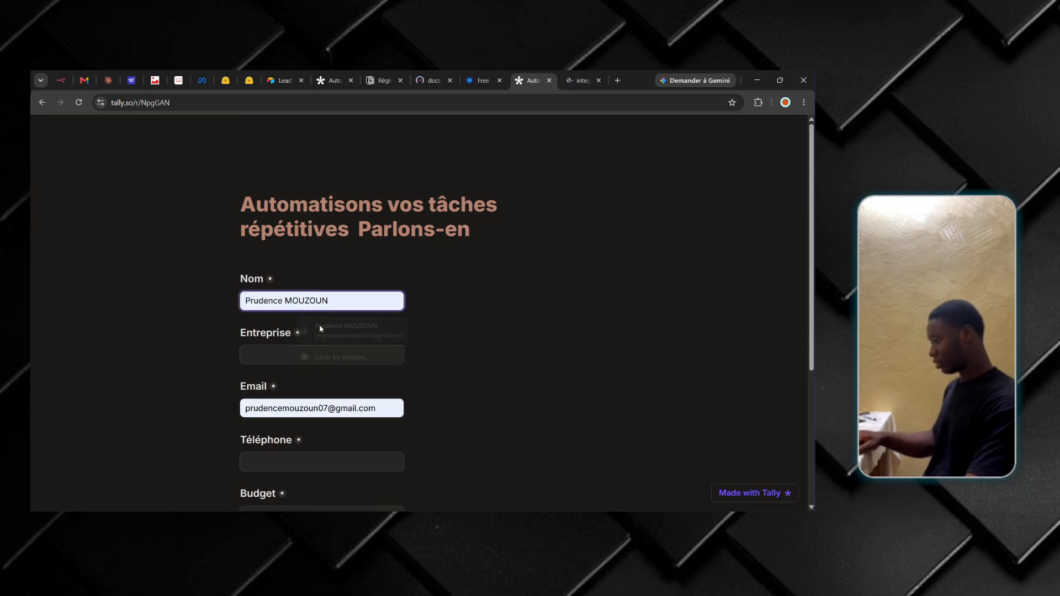
{"action": "left_click", "coordinate": [357, 355]}
{"action": "left_click", "coordinate": [317, 381]}
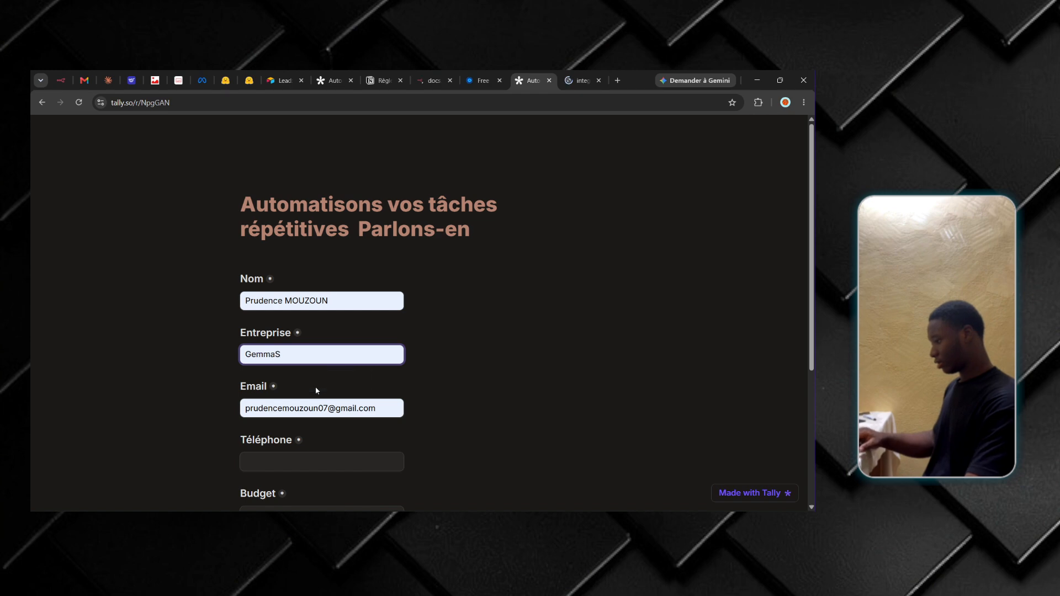
{"action": "scroll", "coordinate": [316, 387], "scroll_direction": "down", "scroll_amount": 2}
{"action": "left_click", "coordinate": [271, 364]}
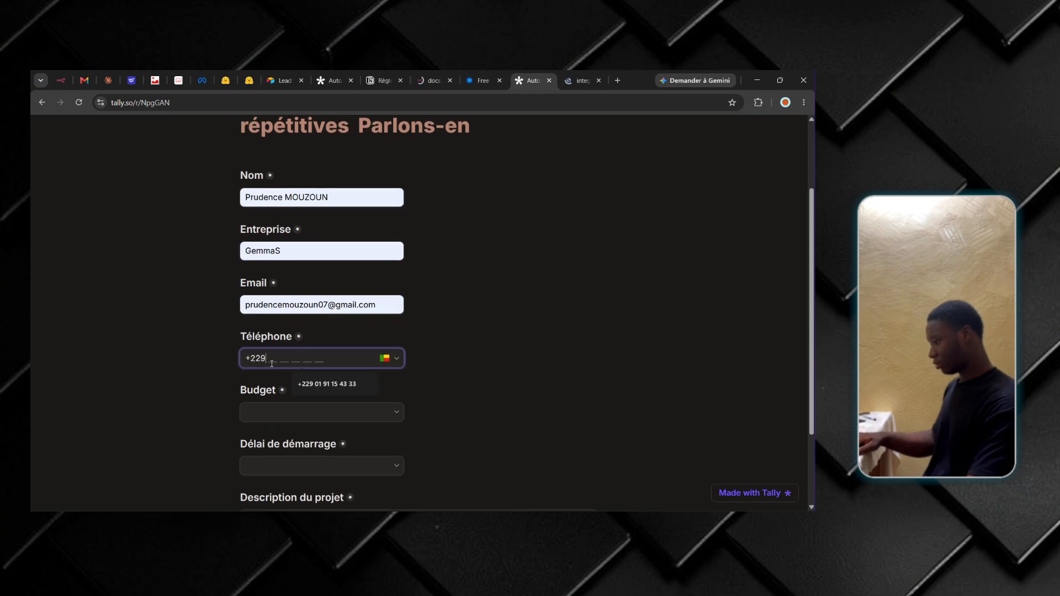
{"action": "left_click", "coordinate": [316, 383]}
{"action": "scroll", "coordinate": [362, 377], "scroll_direction": "down", "scroll_amount": 2}
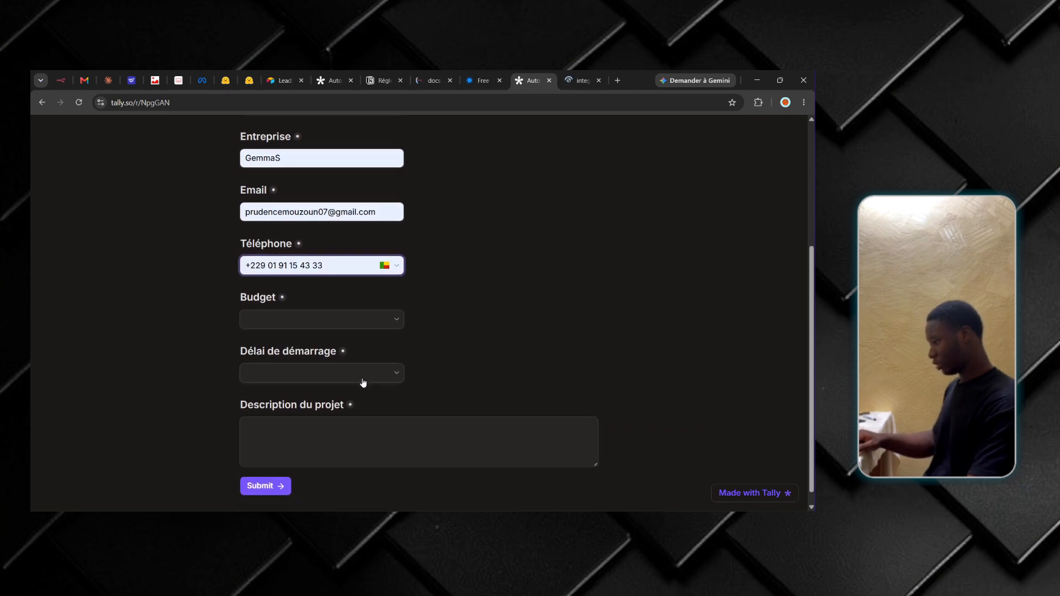
Step: Set the form's Budget to "Plus de 500000 FCFA" and its Délai de démarrage to "Immédiatement"
{"action": "left_click", "coordinate": [340, 326]}
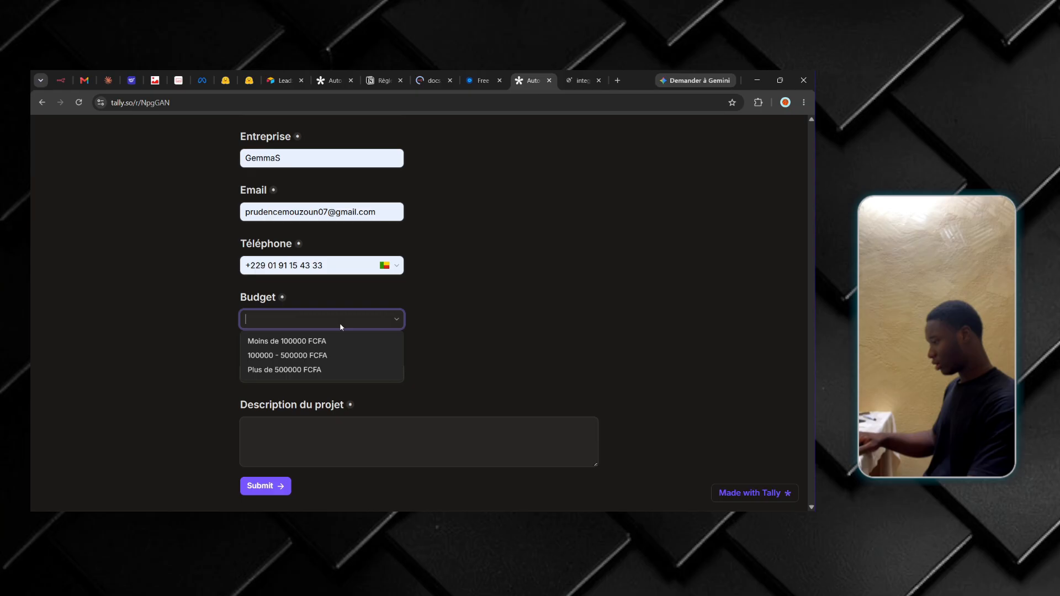
{"action": "left_click", "coordinate": [290, 371]}
{"action": "left_click", "coordinate": [331, 373]}
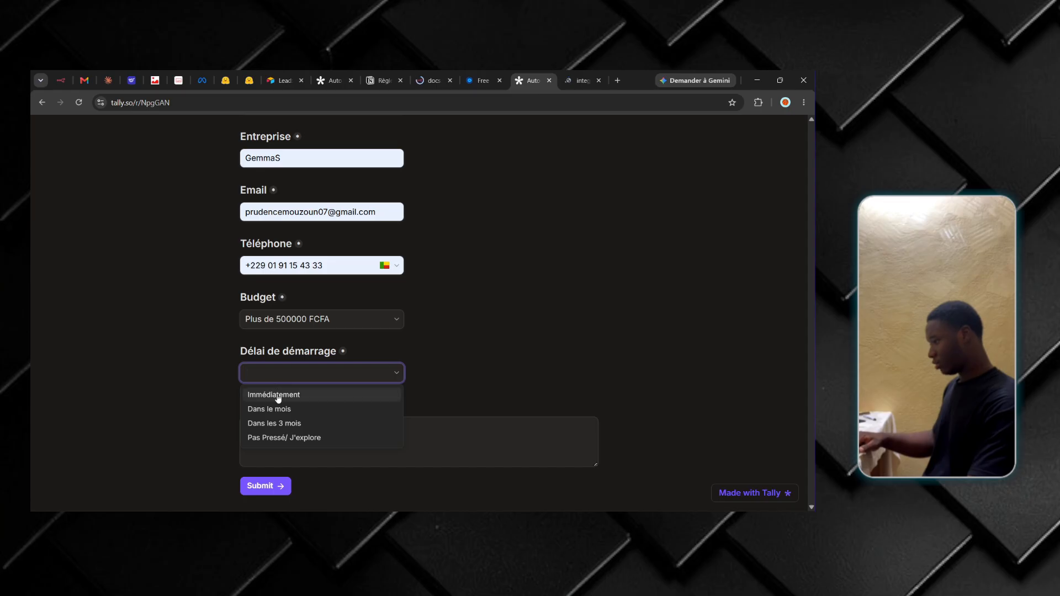
{"action": "left_click", "coordinate": [276, 395]}
Step: Enter "Je souhaite automatiser la stratégie marketing de mon entreprise." as the Description du projet and submit the form
{"action": "left_click", "coordinate": [277, 430]}
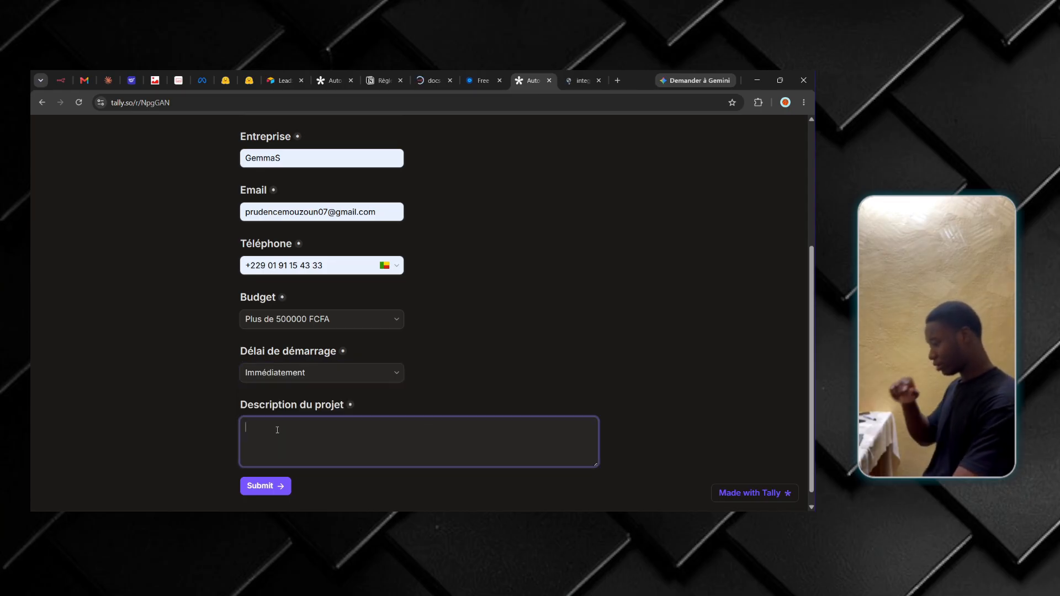
{"action": "type", "text": "Je souhaite "}
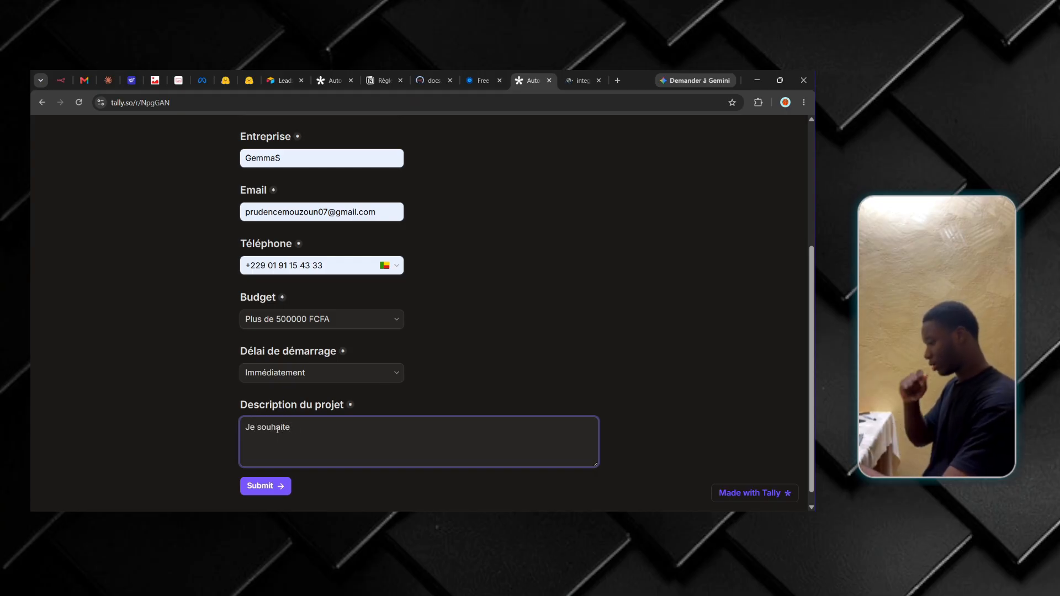
{"action": "type", "text": "avoi"}
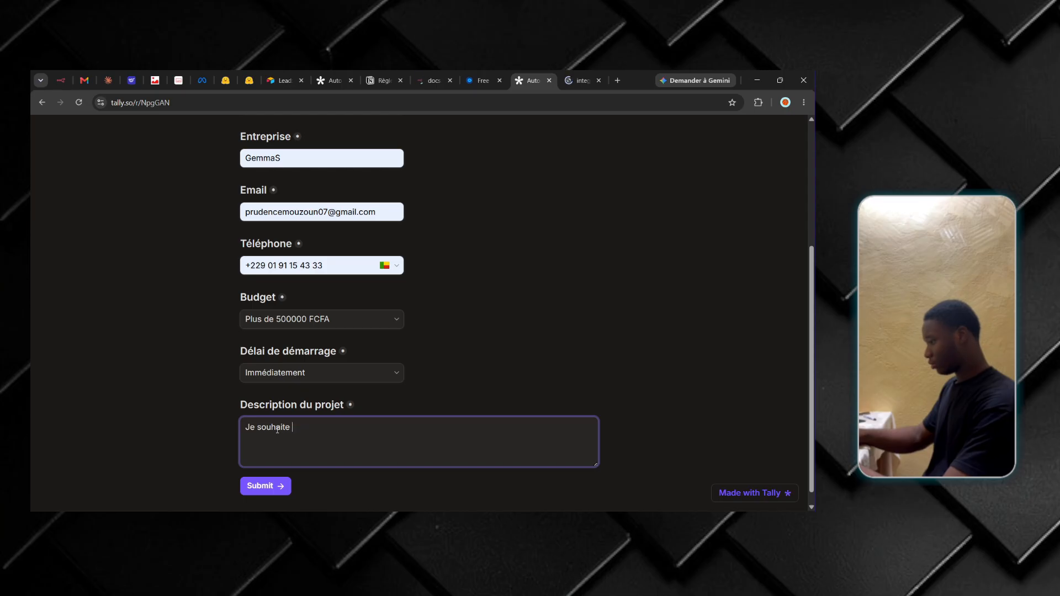
{"action": "type", "text": "tomatiser la stratégie"}
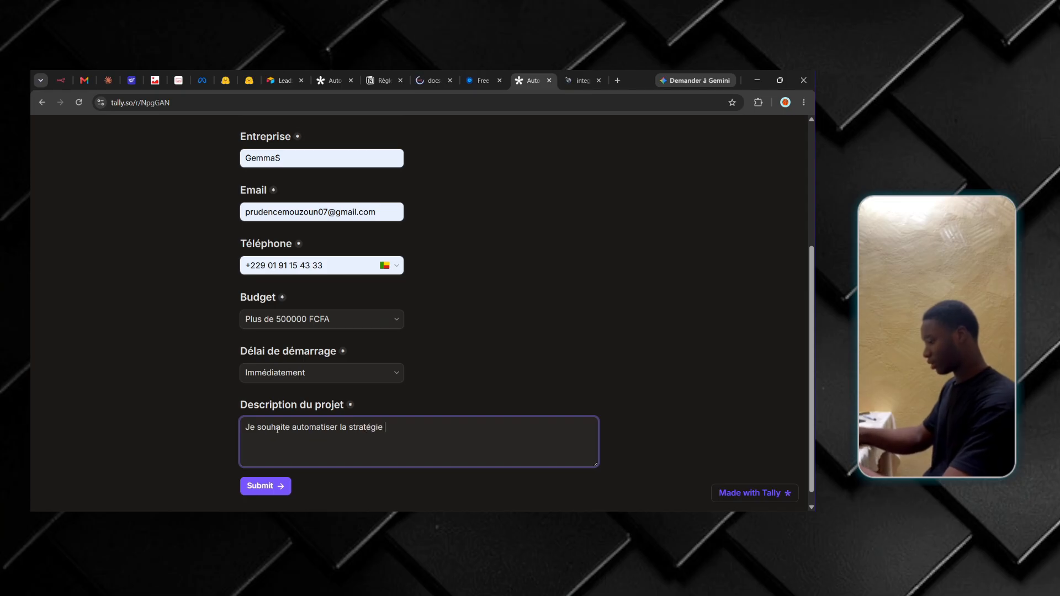
{"action": "type", "text": "marketin"}
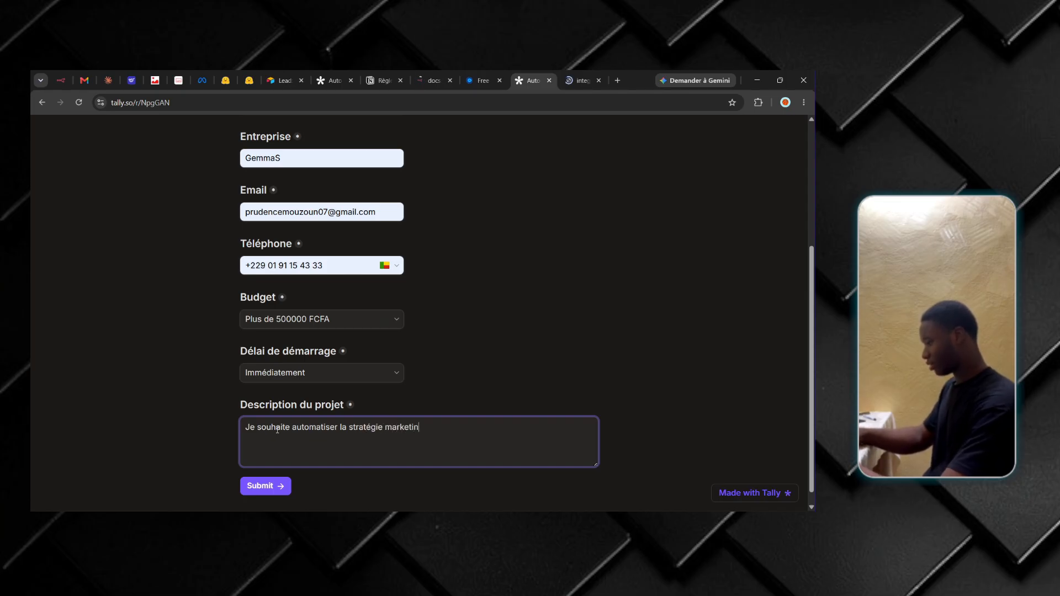
{"action": "type", "text": "g de moin "}
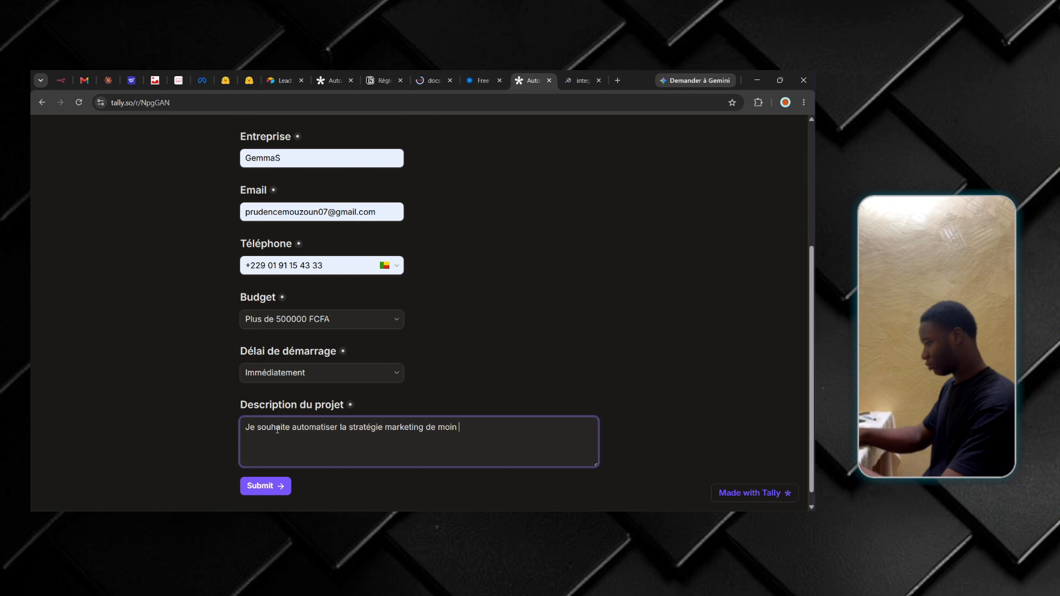
{"action": "key", "text": "BackSpace"}
{"action": "key", "text": "BackSpace"}
{"action": "key", "text": "BackSpace"}
{"action": "type", "text": "n entreprise"}
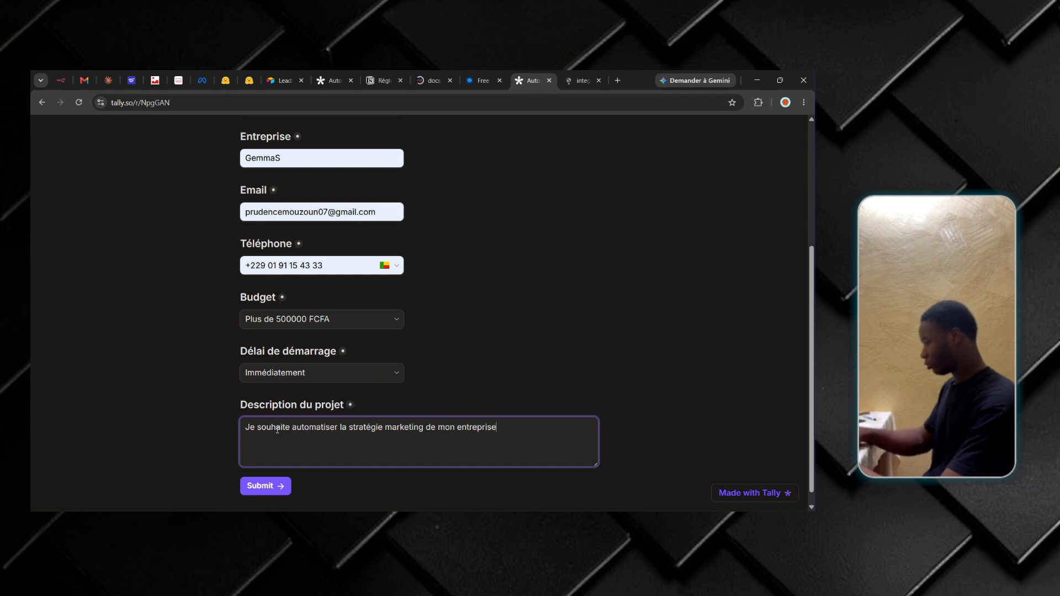
{"action": "type", "text": "."}
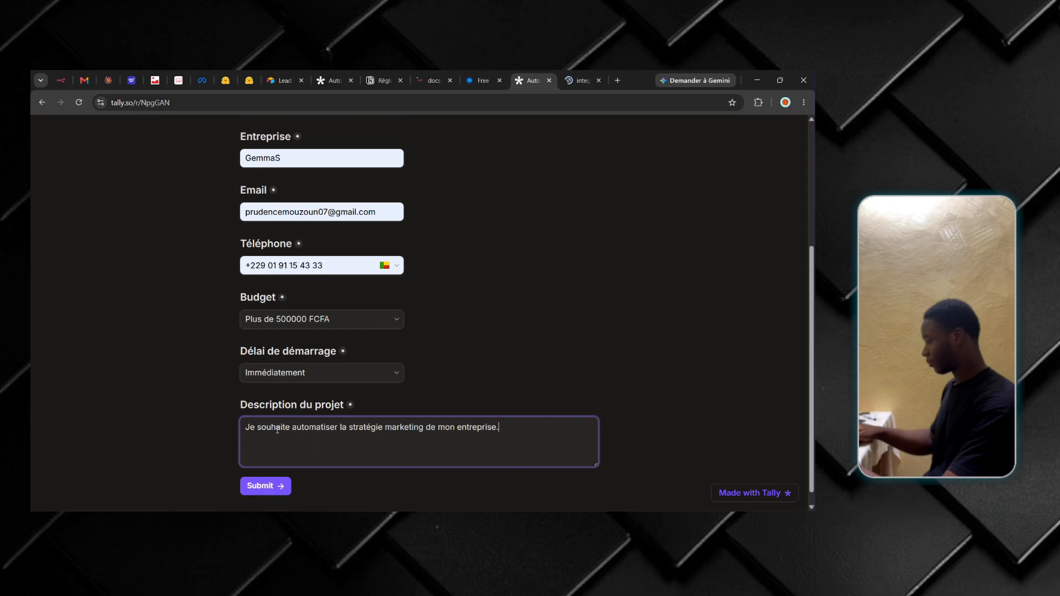
{"action": "left_click", "coordinate": [269, 490]}
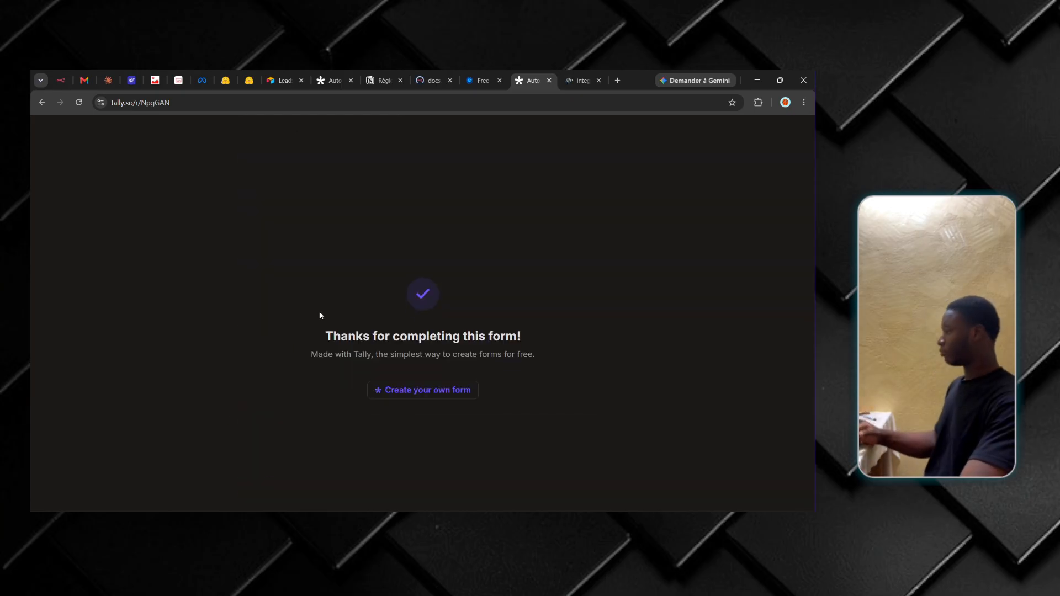
Step: Switch back to the n8n Lead Qualification workflow and open its most recent execution, dated Jul 25, 18:13:03
{"action": "left_click", "coordinate": [62, 80]}
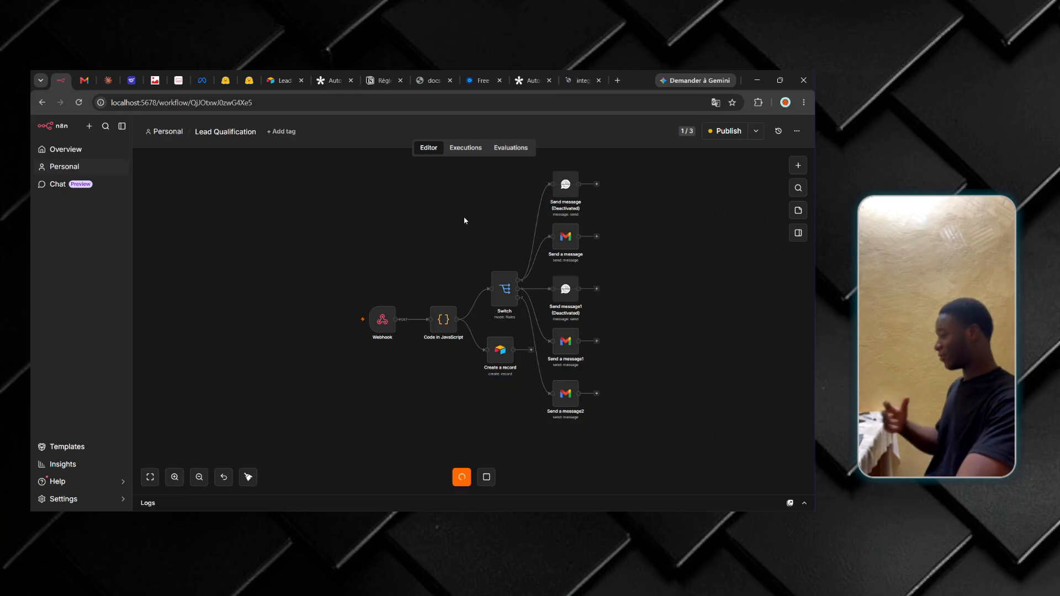
{"action": "left_click", "coordinate": [467, 149]}
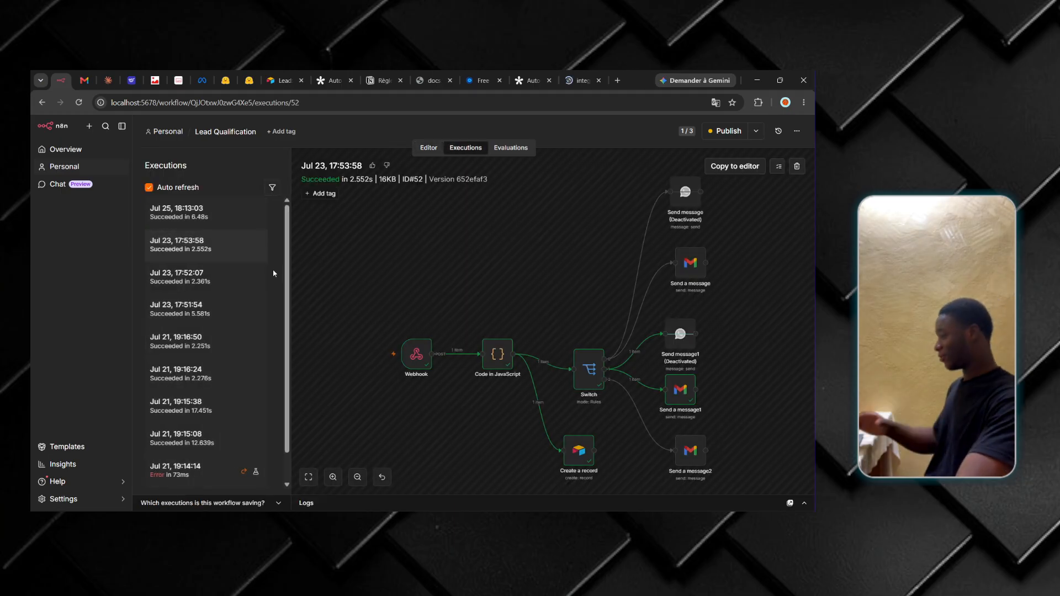
{"action": "mouse_move", "coordinate": [273, 503]}
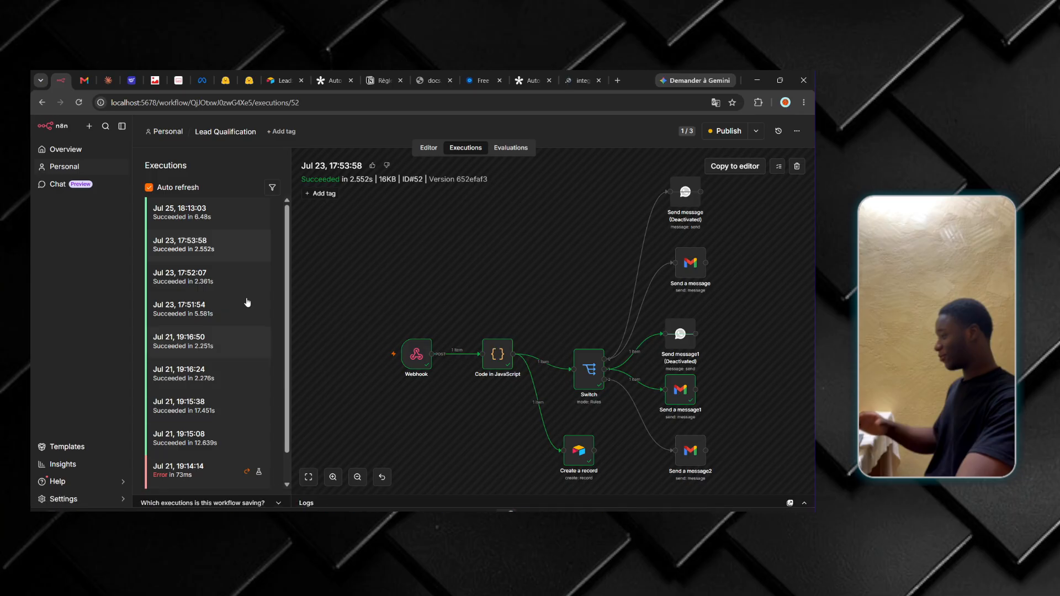
{"action": "left_click", "coordinate": [204, 209]}
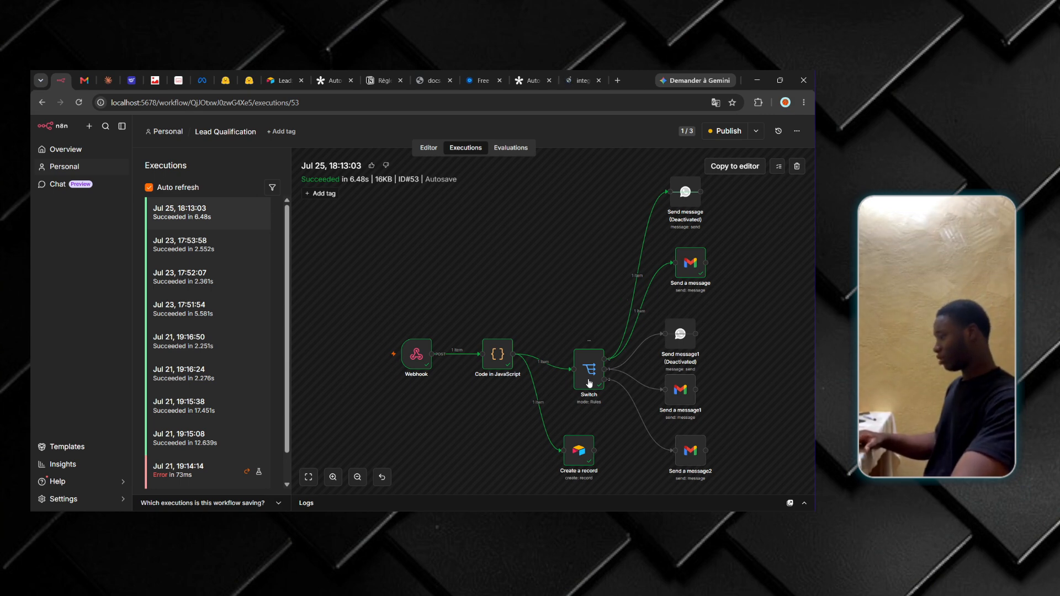
Step: Open the execution's Webhook node and examine the Nom, Entreprise, Email and Téléphone fields received in the output body
{"action": "left_click", "coordinate": [411, 365]}
{"action": "double_click", "coordinate": [412, 365]}
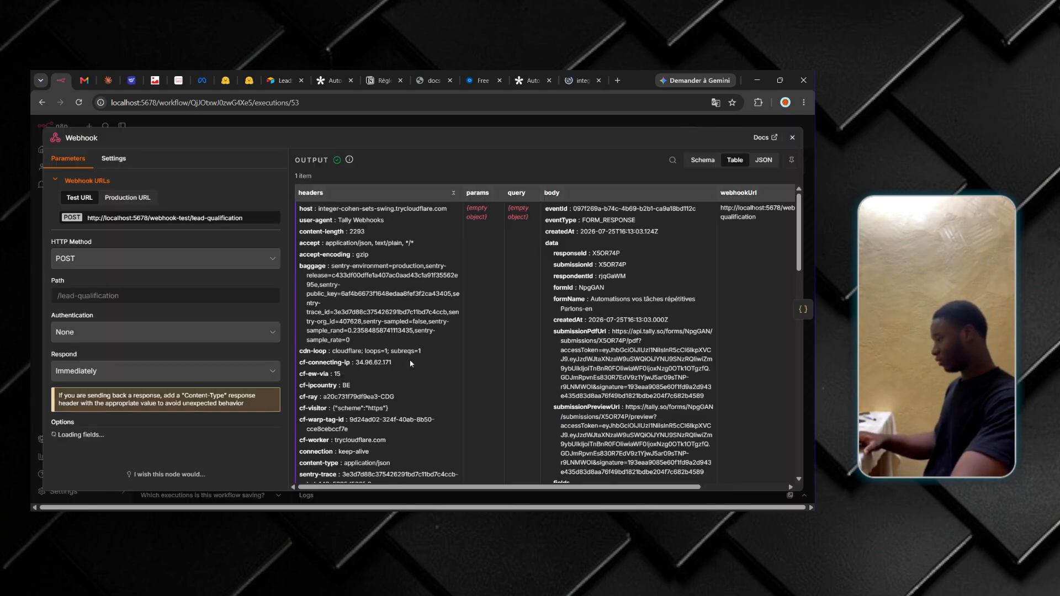
{"action": "scroll", "coordinate": [612, 385], "scroll_direction": "down", "scroll_amount": 15}
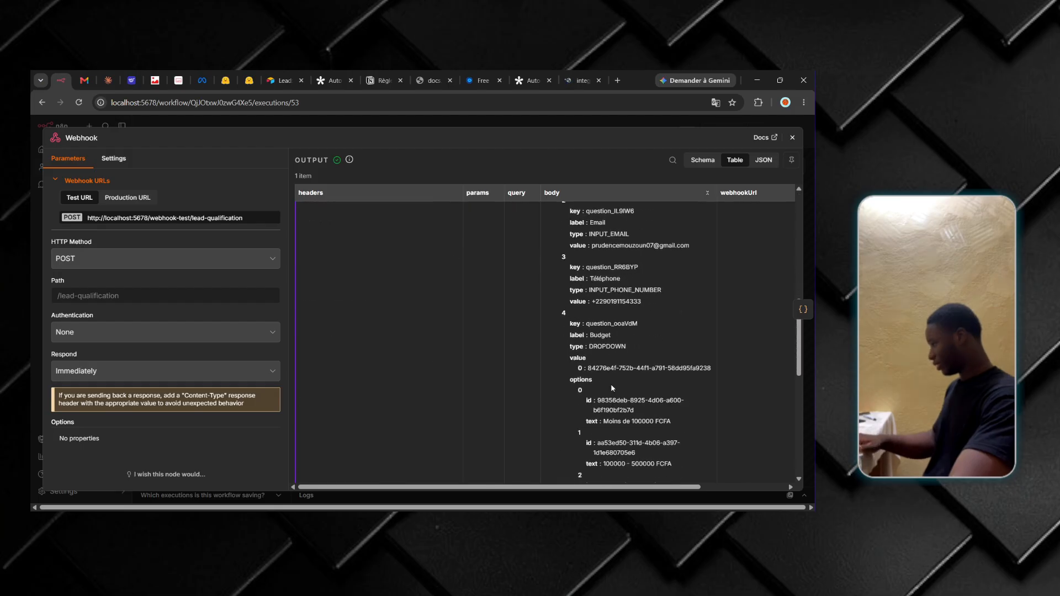
{"action": "scroll", "coordinate": [611, 388], "scroll_direction": "up", "scroll_amount": 3}
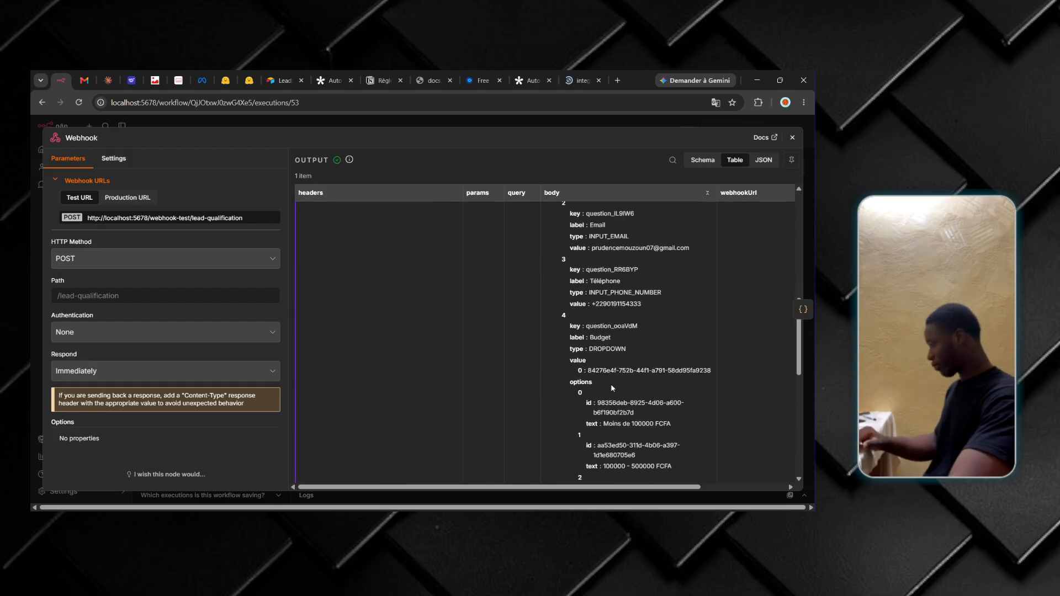
{"action": "scroll", "coordinate": [587, 268], "scroll_direction": "up", "scroll_amount": 3}
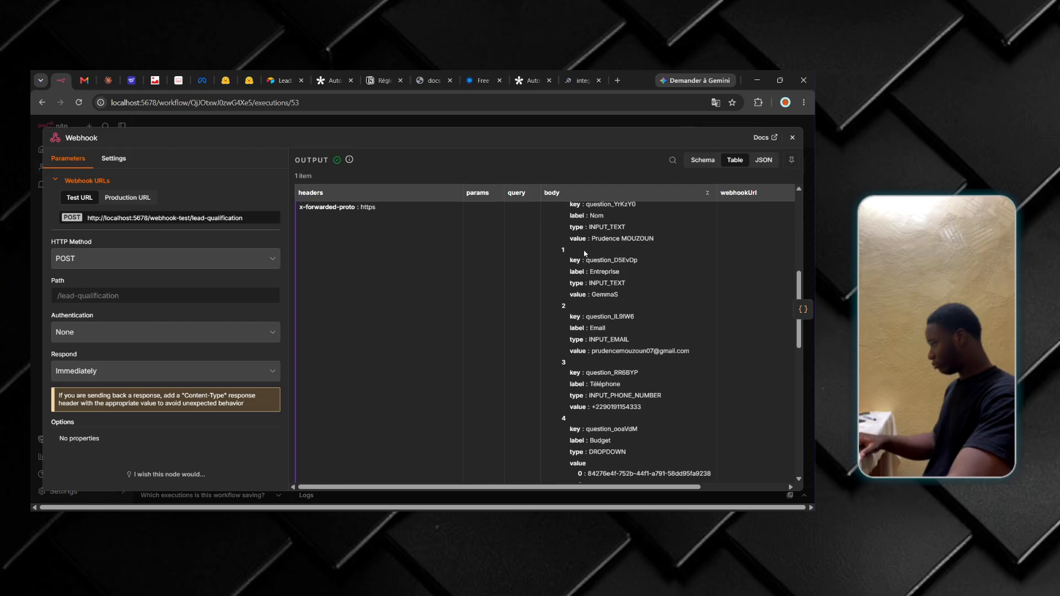
{"action": "scroll", "coordinate": [580, 296], "scroll_direction": "down", "scroll_amount": 1}
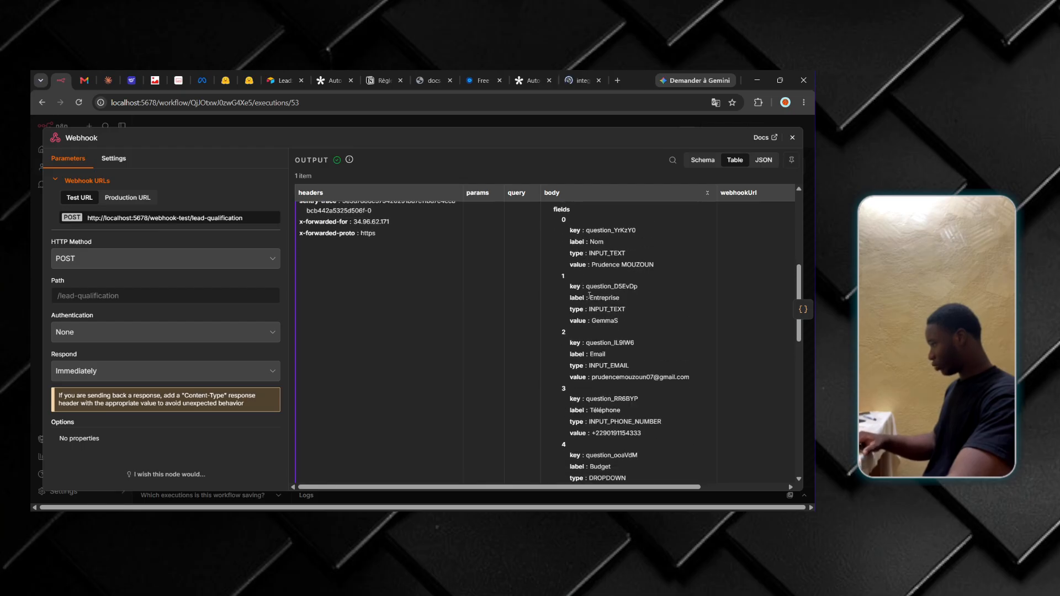
{"action": "scroll", "coordinate": [615, 324], "scroll_direction": "down", "scroll_amount": 2}
{"action": "scroll", "coordinate": [615, 324], "scroll_direction": "down", "scroll_amount": 1}
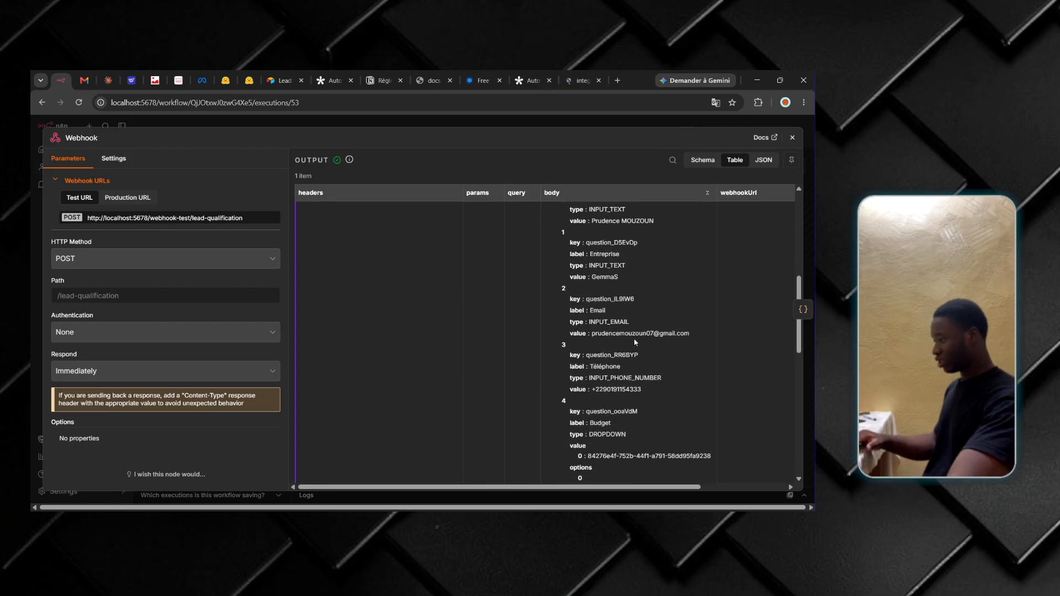
Step: Examine the Budget and Délai de démarrage values and option IDs in the Webhook output, then close the node
{"action": "scroll", "coordinate": [633, 339], "scroll_direction": "down", "scroll_amount": 3}
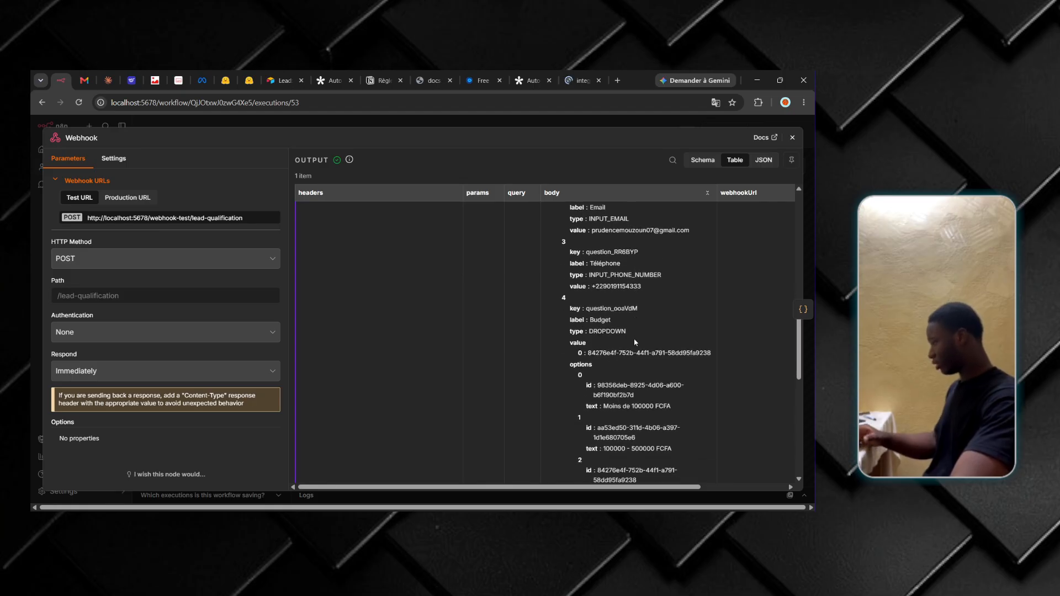
{"action": "scroll", "coordinate": [634, 339], "scroll_direction": "down", "scroll_amount": 2}
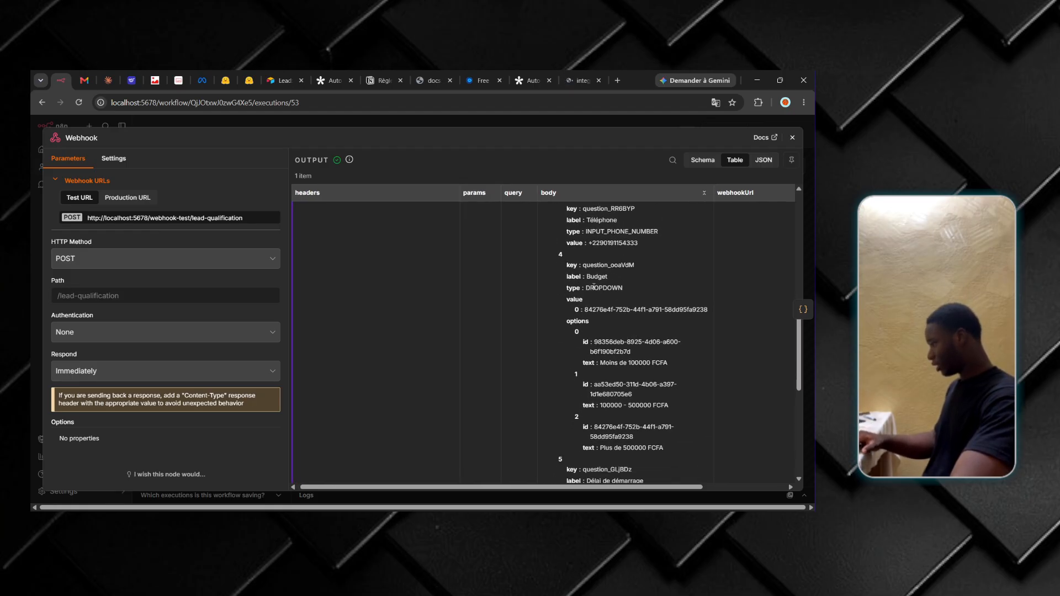
{"action": "scroll", "coordinate": [602, 346], "scroll_direction": "down", "scroll_amount": 1}
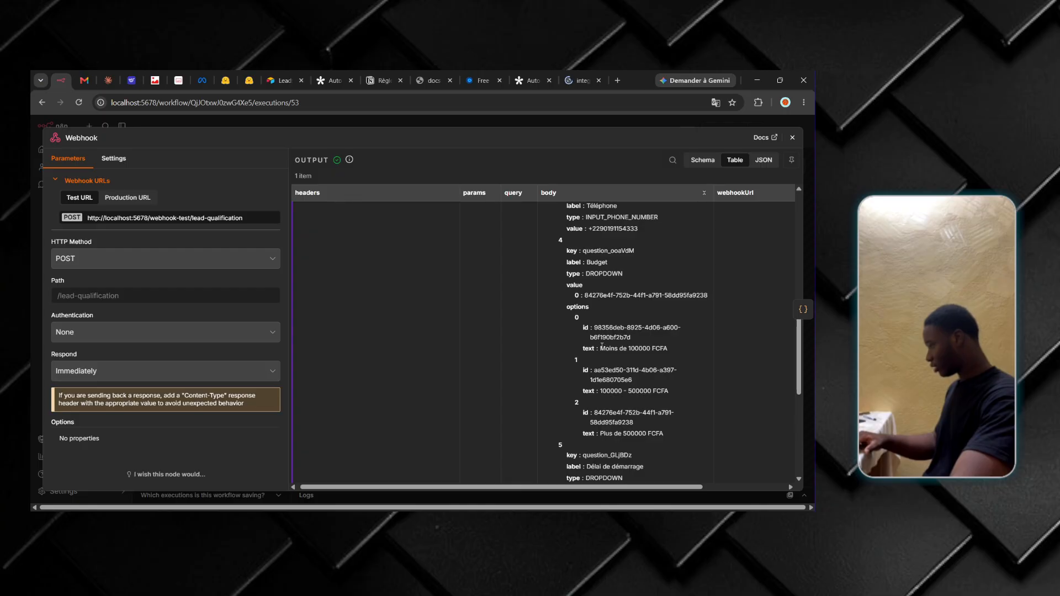
{"action": "scroll", "coordinate": [602, 346], "scroll_direction": "up", "scroll_amount": 1}
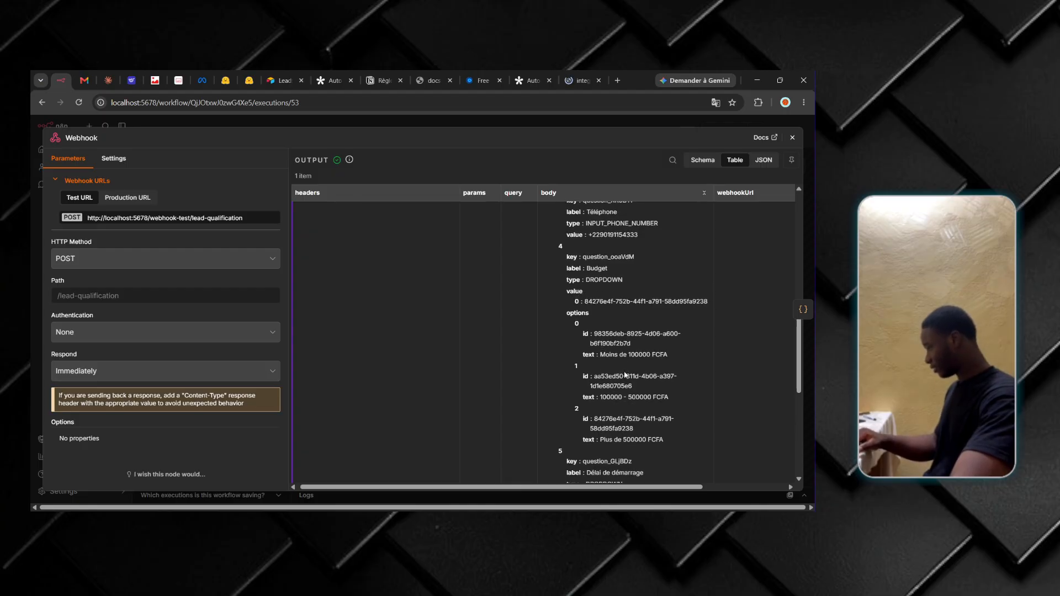
{"action": "scroll", "coordinate": [618, 342], "scroll_direction": "down", "scroll_amount": 2}
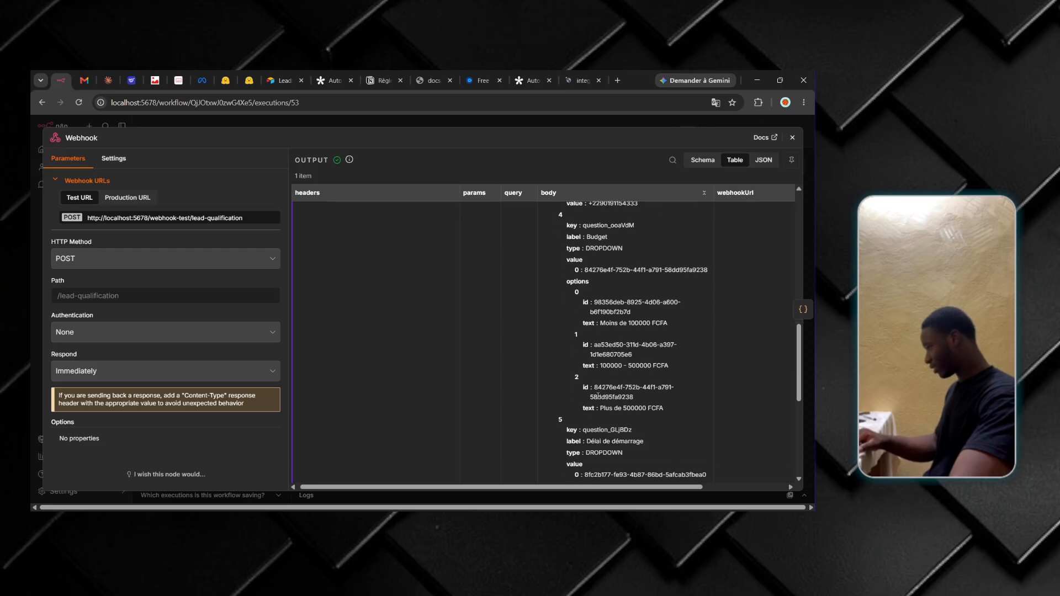
{"action": "left_click_drag", "start_coordinate": [594, 390], "coordinate": [655, 390]}
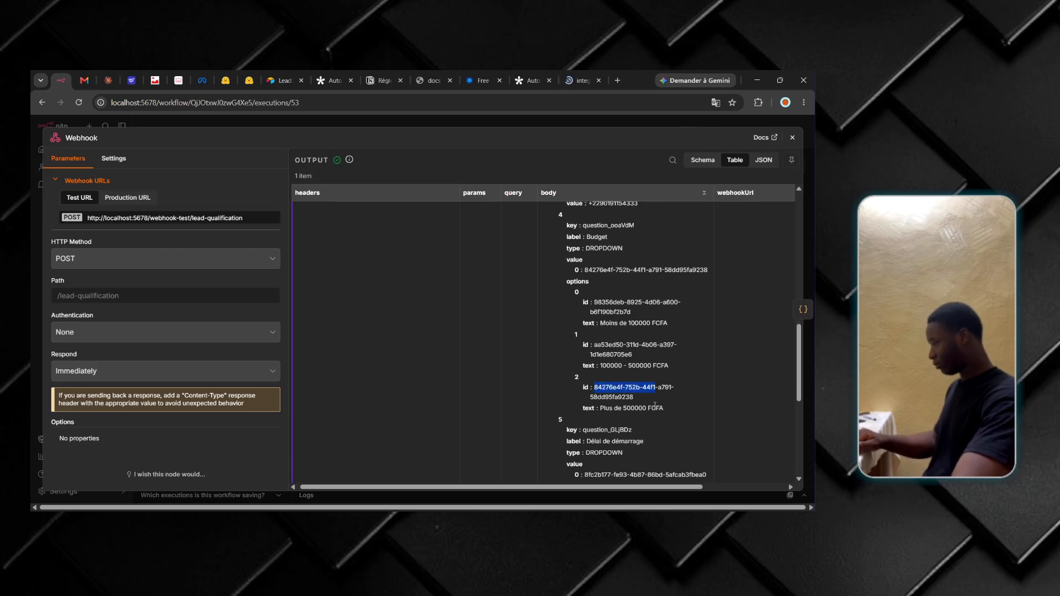
{"action": "scroll", "coordinate": [655, 406], "scroll_direction": "down", "scroll_amount": 5}
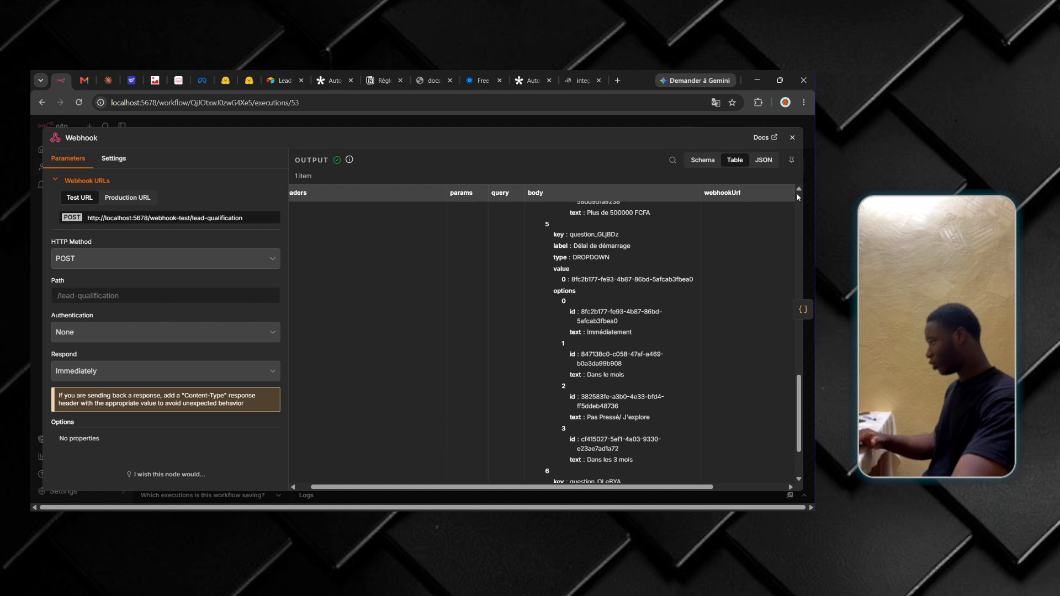
{"action": "left_click", "coordinate": [792, 137]}
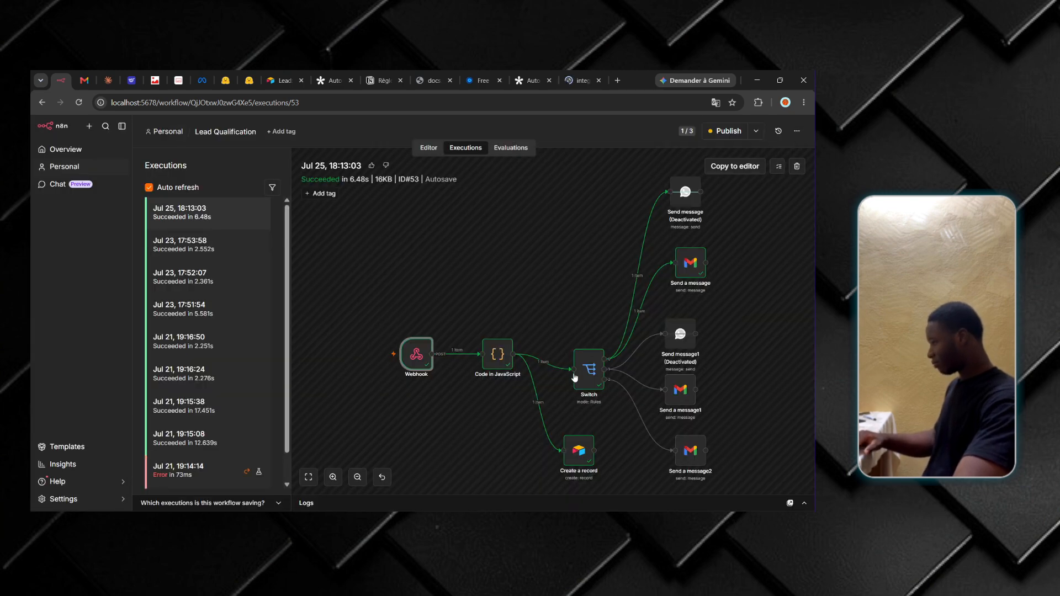
Step: Inspect the Switch node's routing rules and its Output 0 data through to the statut column, and close the node
{"action": "double_click", "coordinate": [587, 377]}
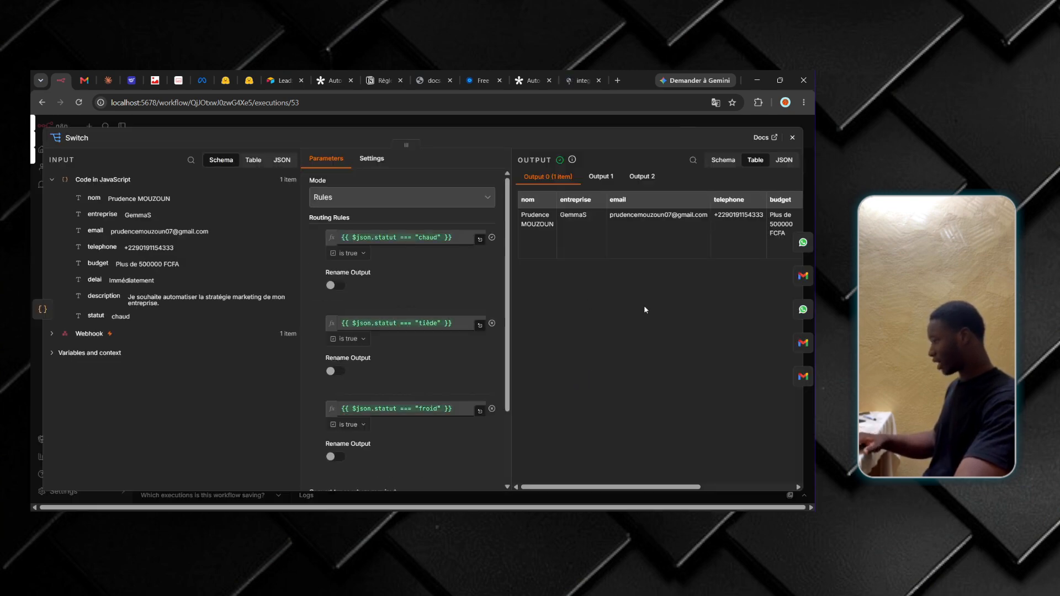
{"action": "scroll", "coordinate": [643, 306], "scroll_direction": "right", "scroll_amount": 3}
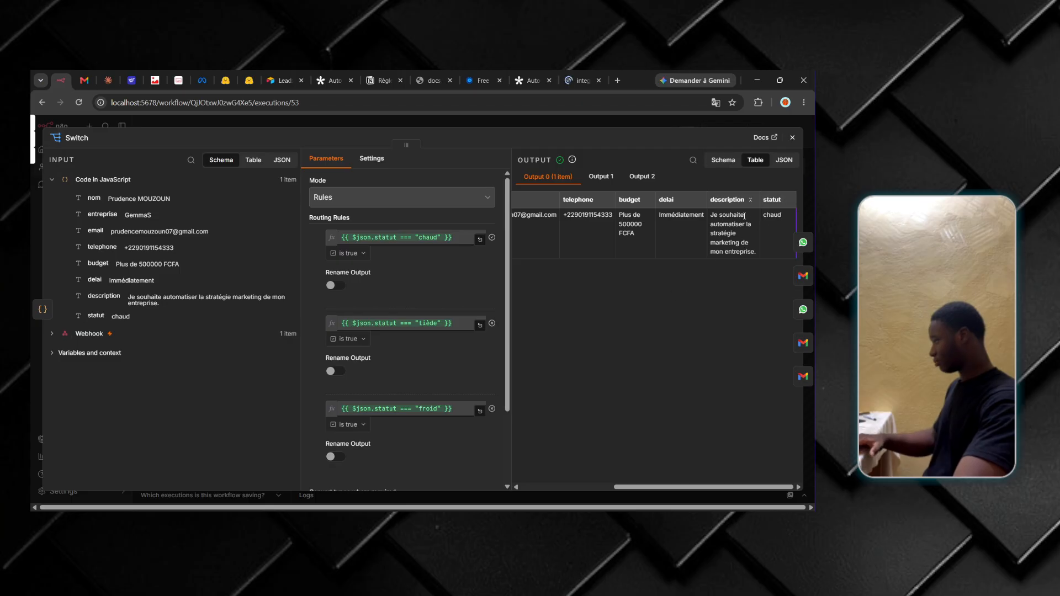
{"action": "left_click", "coordinate": [793, 139]}
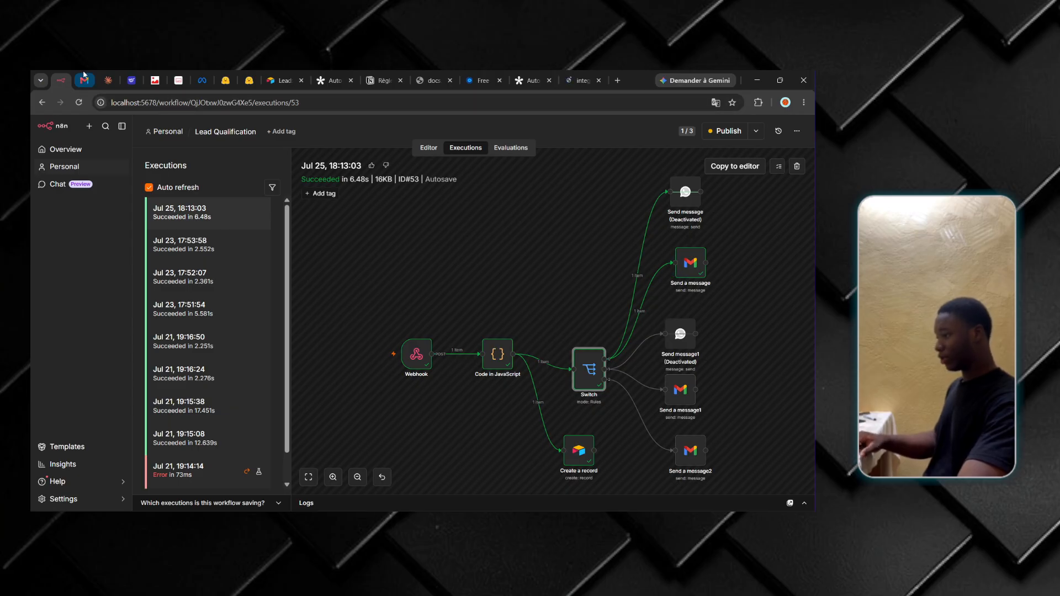
Step: Switch to Gmail, open the newest "Projet d'automatisation" email in All Mail and dismiss the extension's permissions notice
{"action": "left_click", "coordinate": [84, 80]}
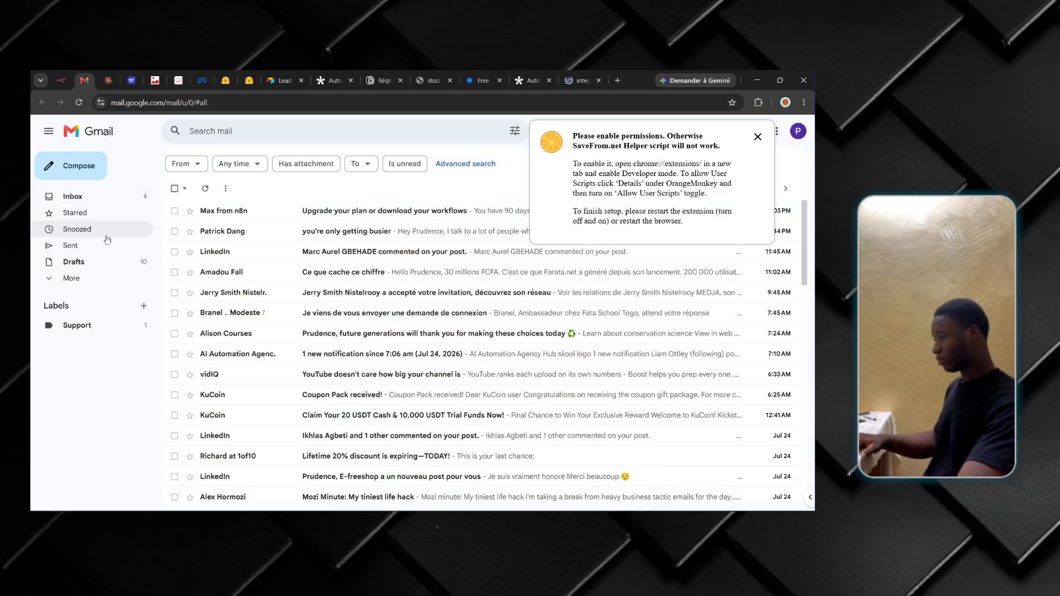
{"action": "left_click", "coordinate": [72, 279]}
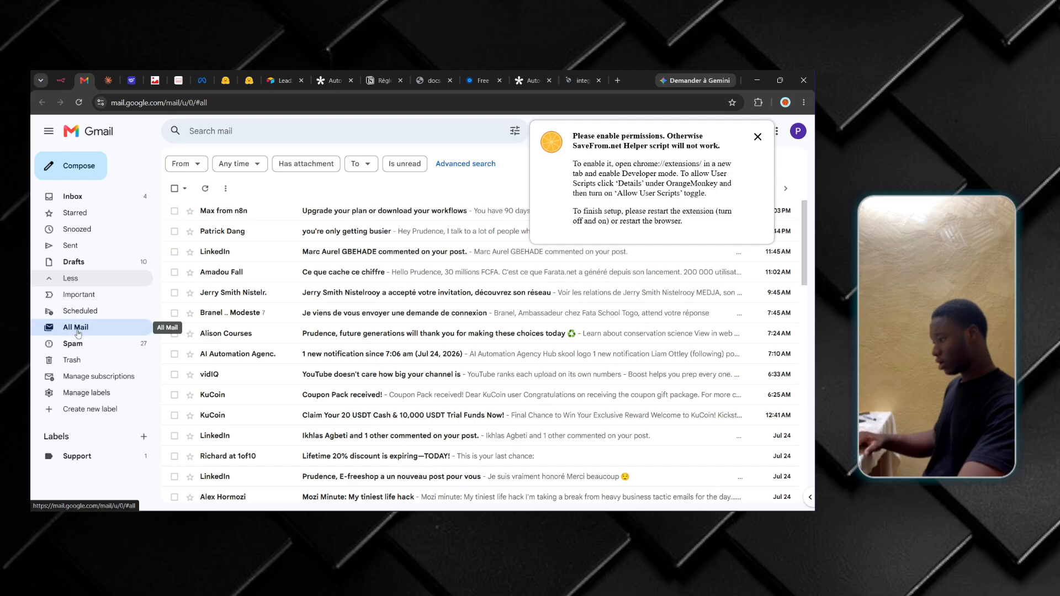
{"action": "left_click", "coordinate": [76, 328]}
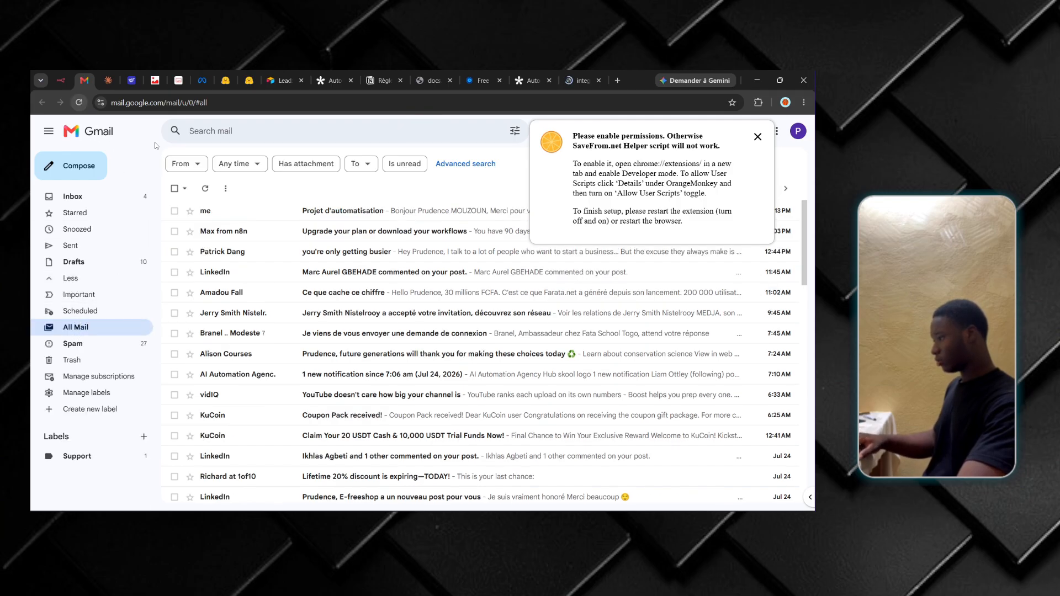
{"action": "left_click", "coordinate": [218, 220]}
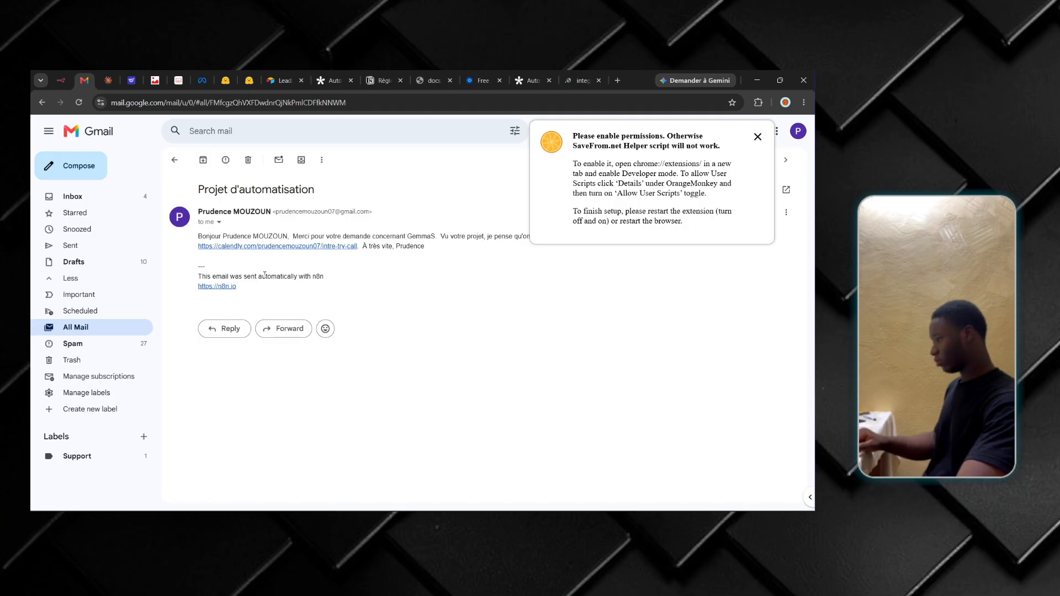
{"action": "left_click", "coordinate": [761, 140]}
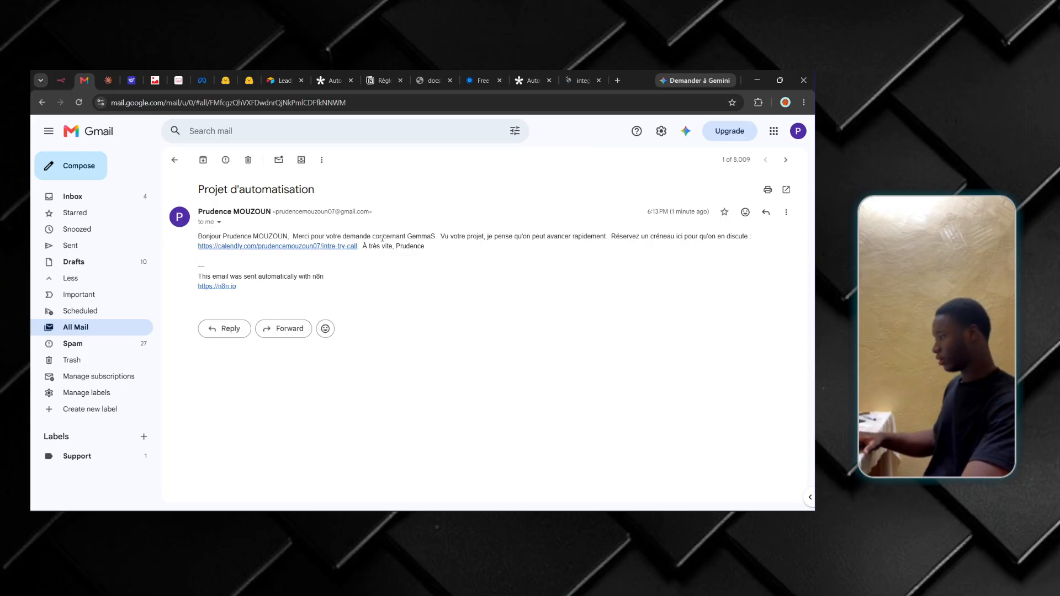
Step: Reload the leads table in Airtable, dismiss the extension and cookie notices, check the new lead's record and return to the n8n execution
{"action": "left_click", "coordinate": [61, 80]}
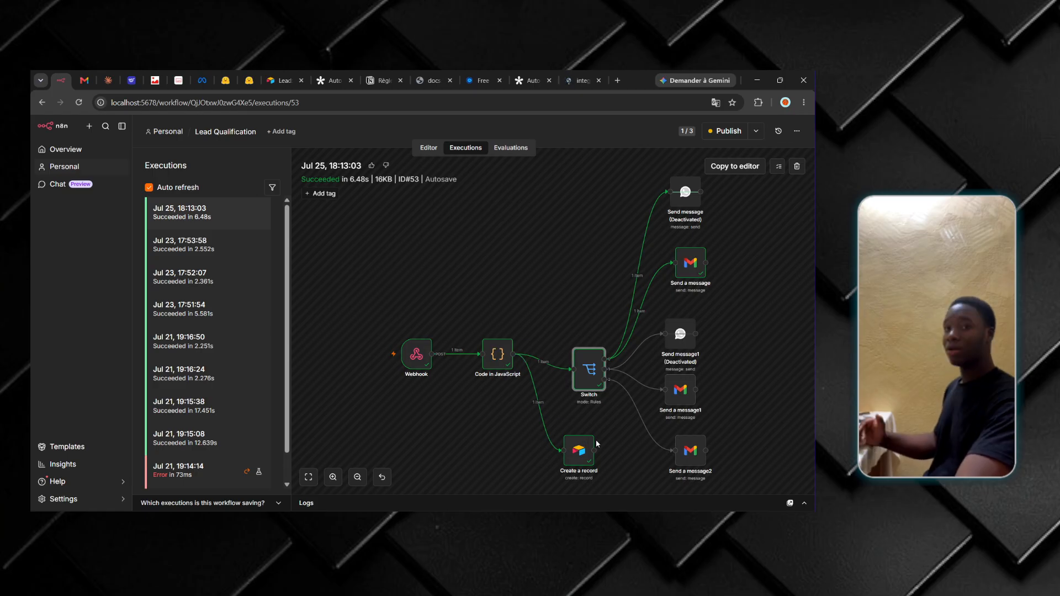
{"action": "left_click", "coordinate": [283, 80]}
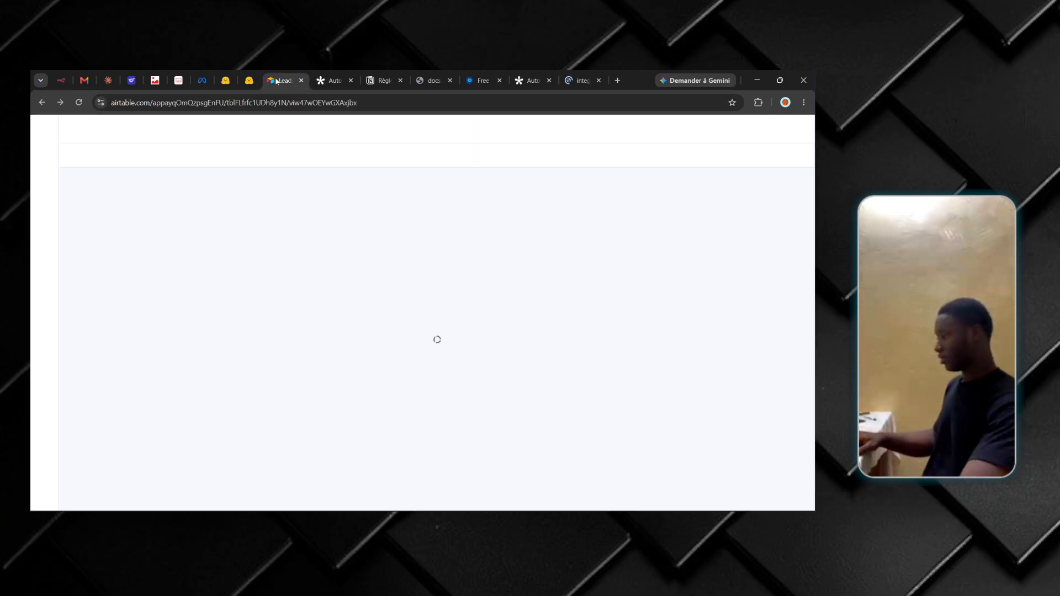
{"action": "left_click", "coordinate": [43, 103]}
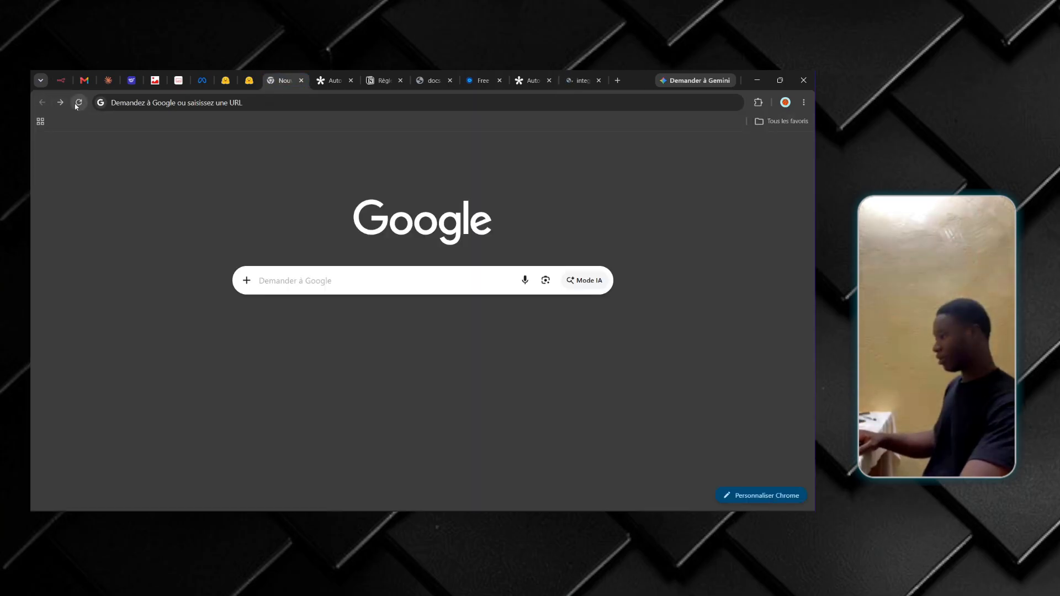
{"action": "left_click", "coordinate": [61, 103]}
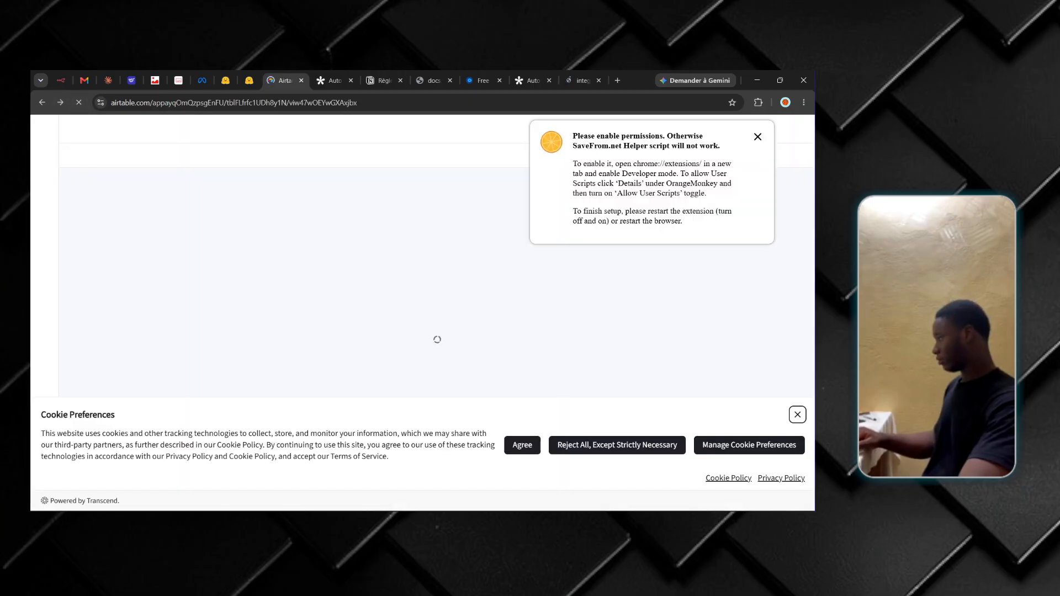
{"action": "left_click", "coordinate": [758, 137]}
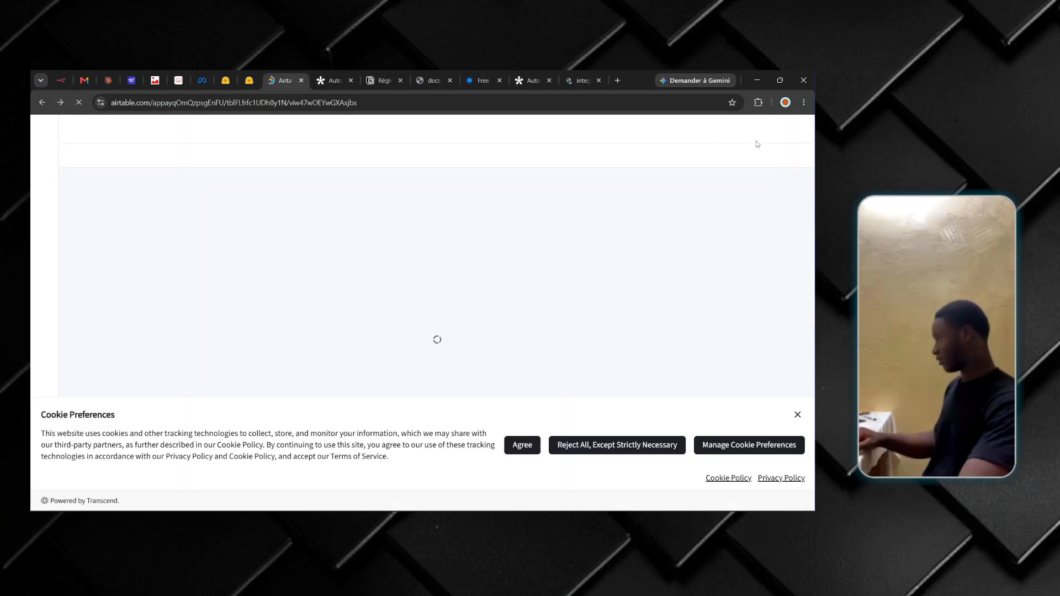
{"action": "left_click", "coordinate": [797, 415]}
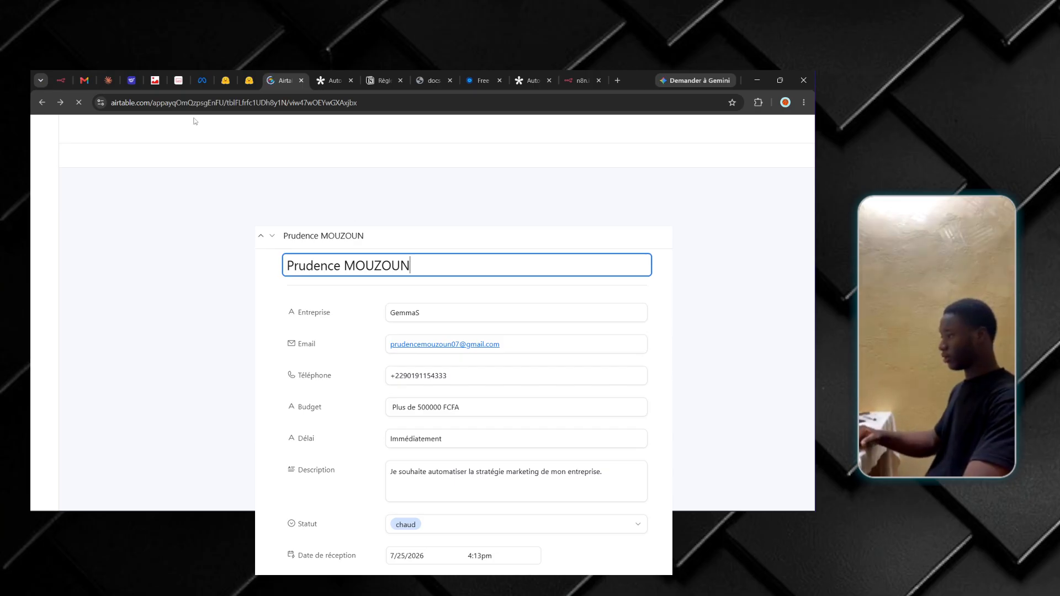
{"action": "left_click", "coordinate": [65, 86]}
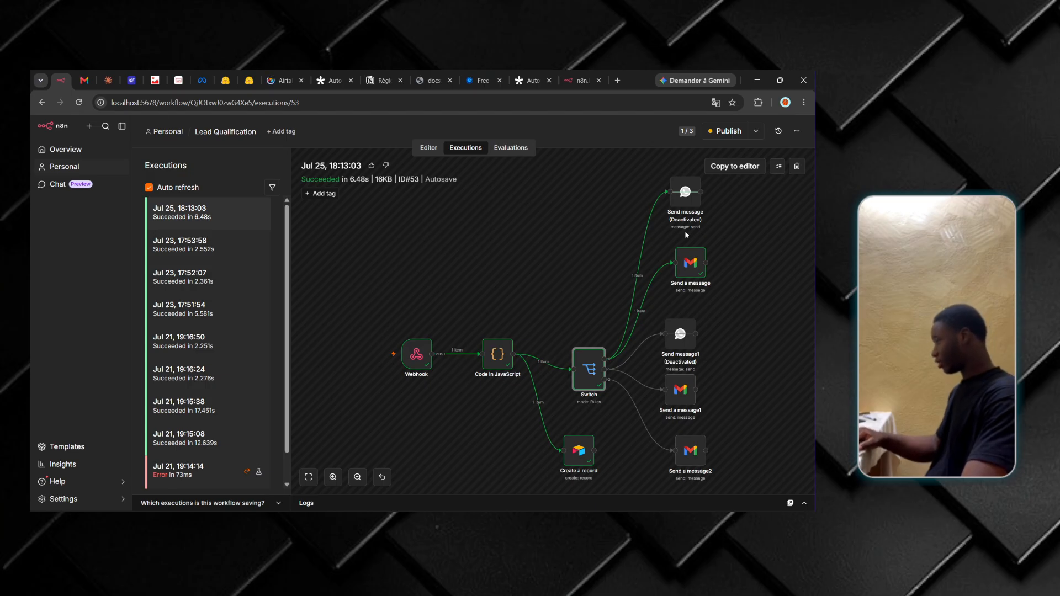